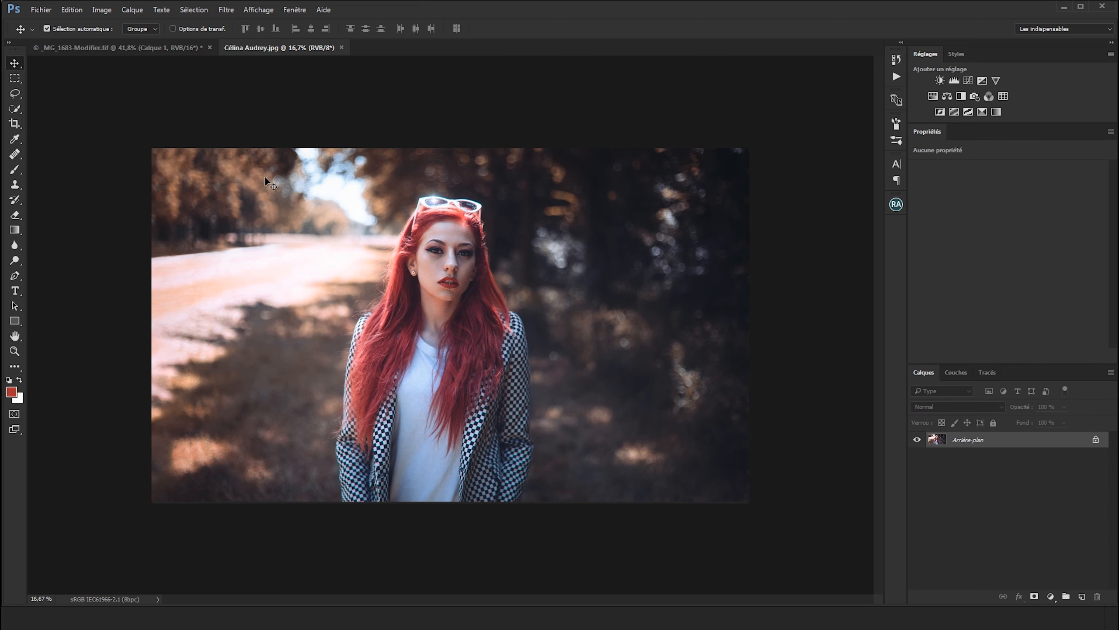
Try outlining the side of the woman's hair and jacket freehand with the Lasso tool, and clear that selection.
{"action": "left_click_drag", "start_coordinate": [244, 179], "coordinate": [254, 175]}
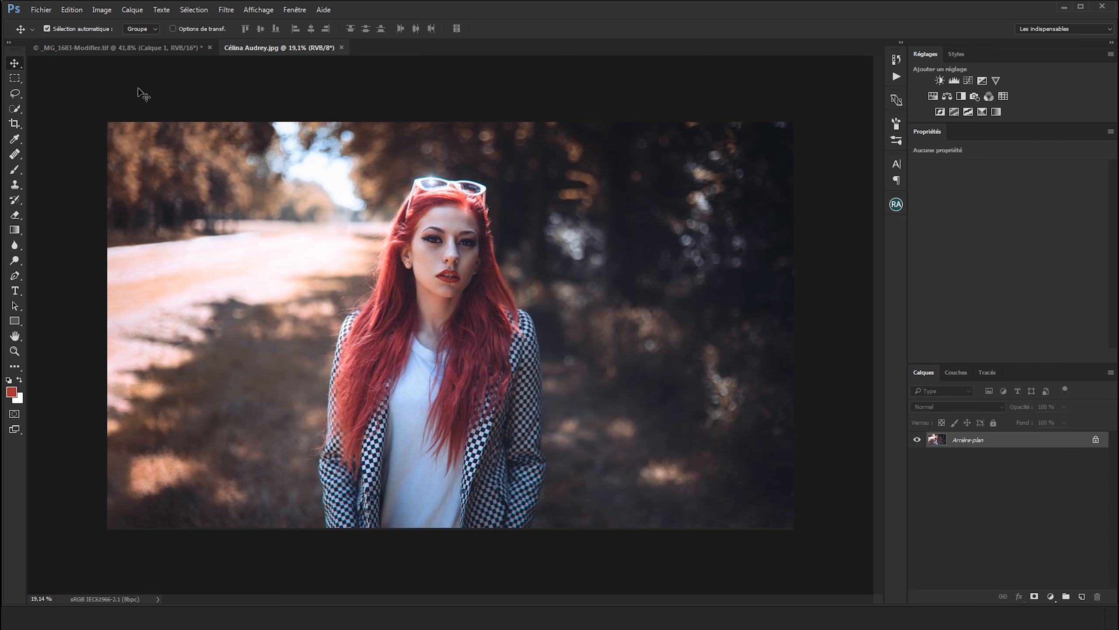
{"action": "left_click", "coordinate": [14, 94]}
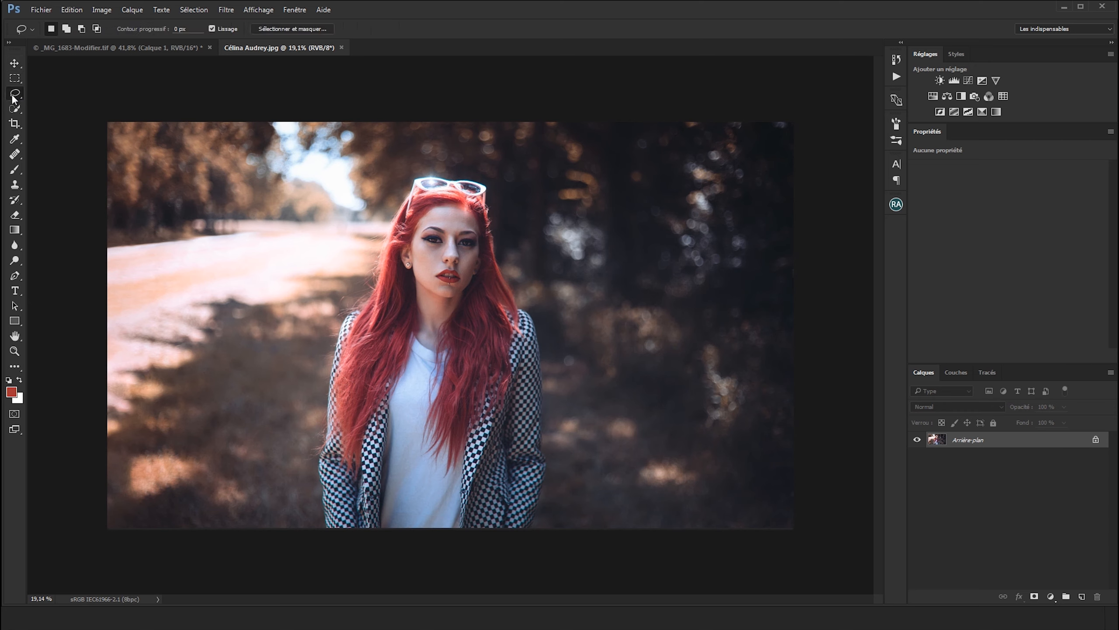
{"action": "right_click", "coordinate": [15, 103]}
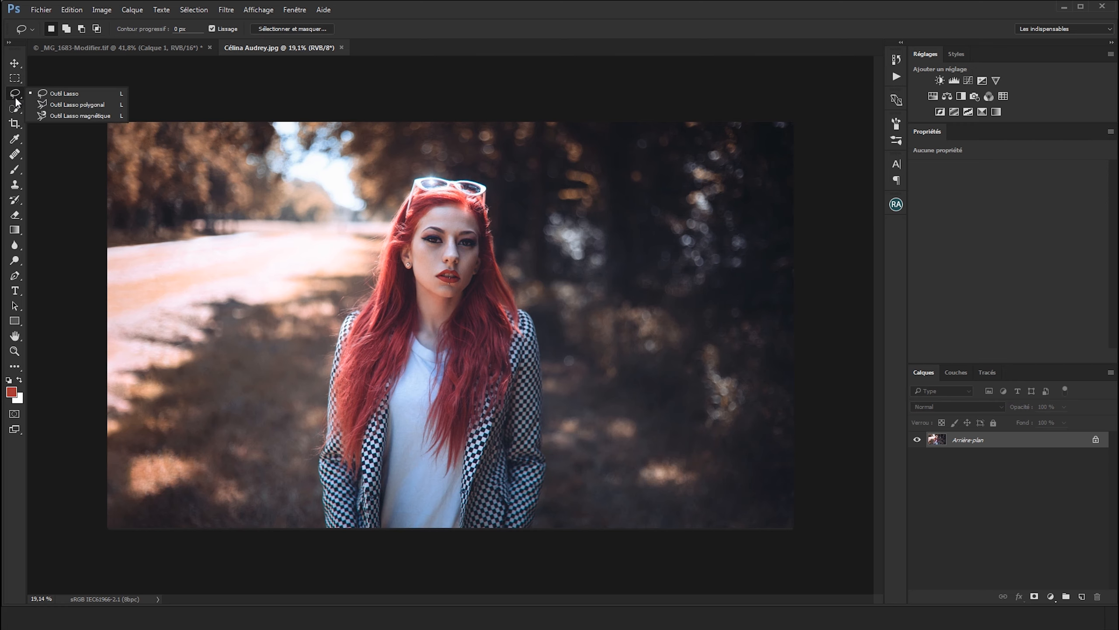
{"action": "left_click", "coordinate": [98, 95]}
{"action": "mouse_move", "coordinate": [406, 189]}
{"action": "left_mouse_down"}
{"action": "mouse_move", "coordinate": [393, 235]}
{"action": "mouse_move", "coordinate": [333, 343]}
{"action": "mouse_move", "coordinate": [322, 514]}
{"action": "mouse_move", "coordinate": [344, 524]}
{"action": "left_mouse_up"}
{"action": "left_click", "coordinate": [329, 363]}
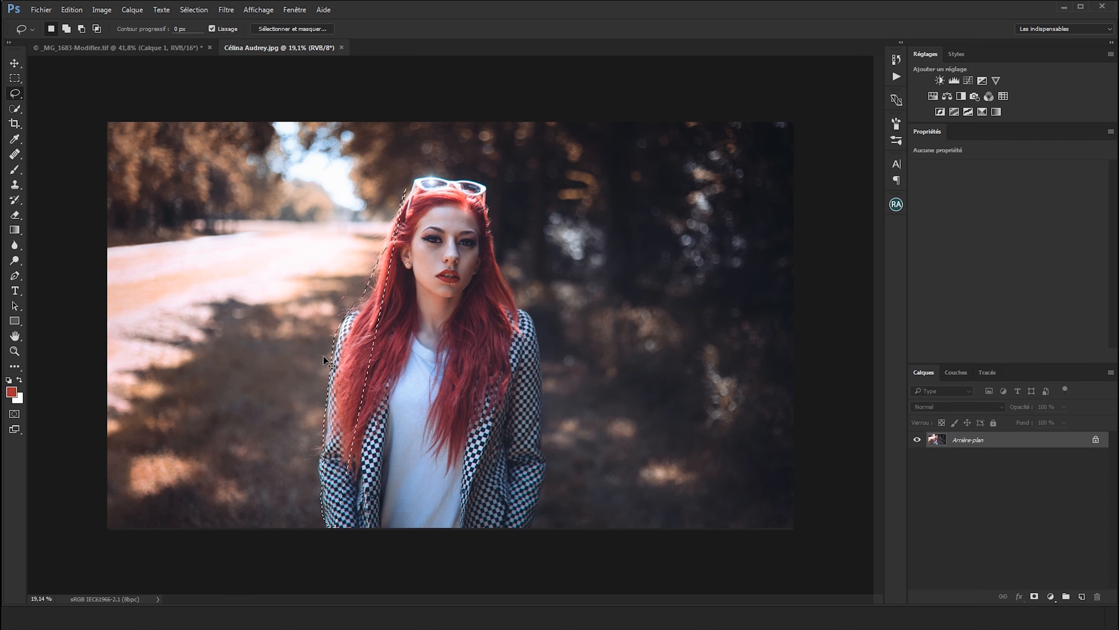
Try starting a Magnetic Lasso outline at the jacket shoulder on the dark side of the photo.
{"action": "right_click", "coordinate": [18, 95]}
{"action": "left_click", "coordinate": [86, 91]}
{"action": "right_click", "coordinate": [15, 95]}
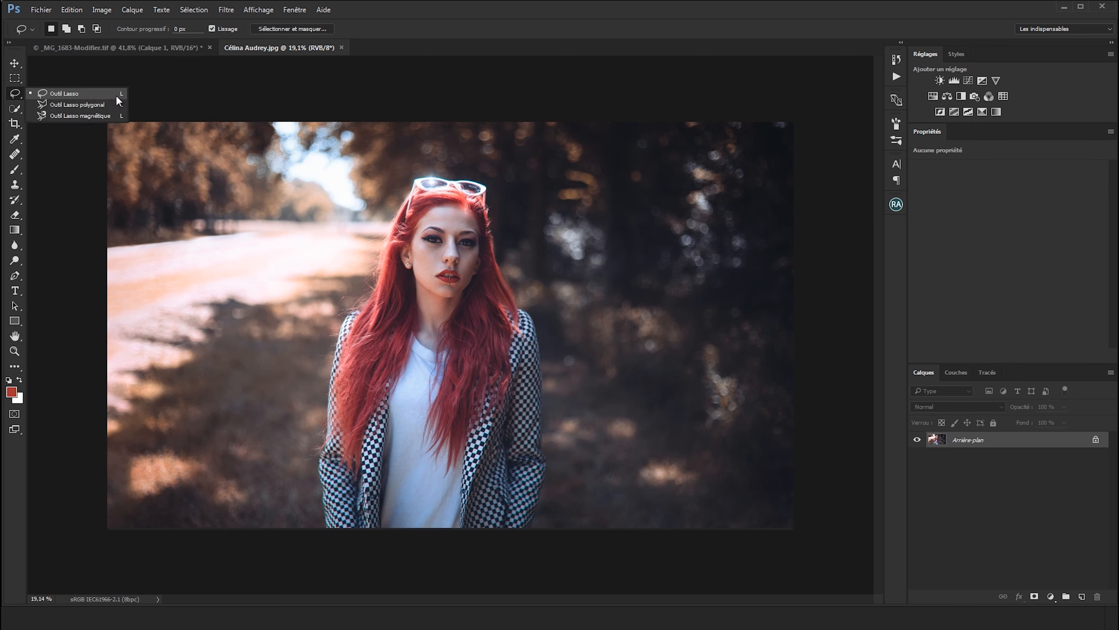
{"action": "left_click", "coordinate": [57, 116]}
{"action": "scroll", "coordinate": [400, 258], "scroll_direction": "up", "scroll_amount": 2}
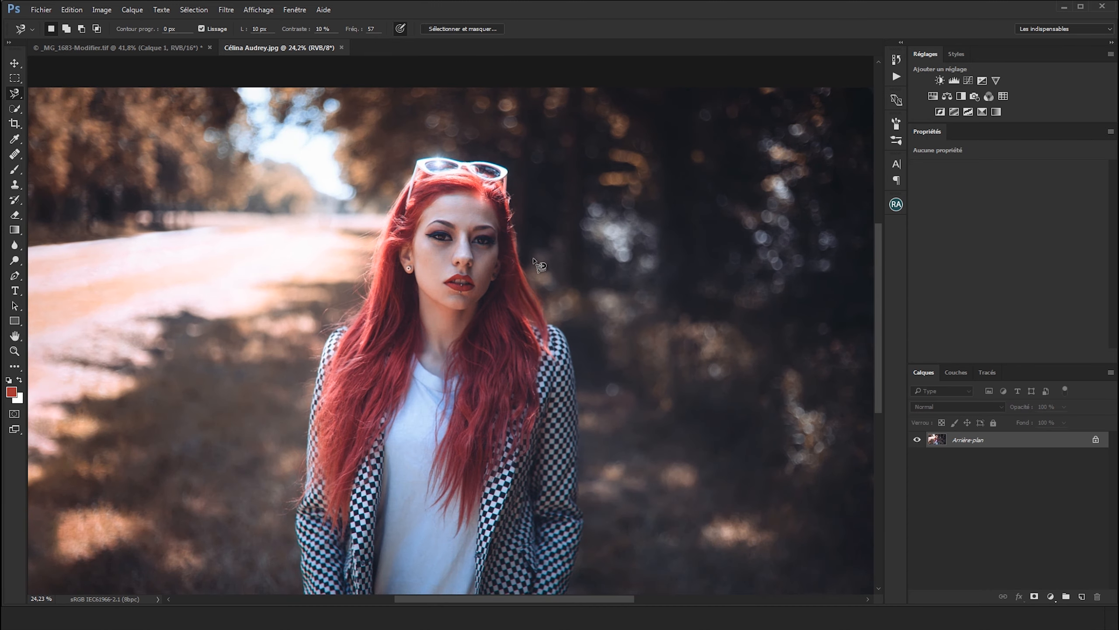
{"action": "left_click", "coordinate": [553, 324]}
{"action": "key", "text": "Escape"}
Try a second Magnetic Lasso outline down the jacket sleeve on the bright side of the photo.
{"action": "scroll", "coordinate": [582, 387], "scroll_direction": "up", "scroll_amount": 10}
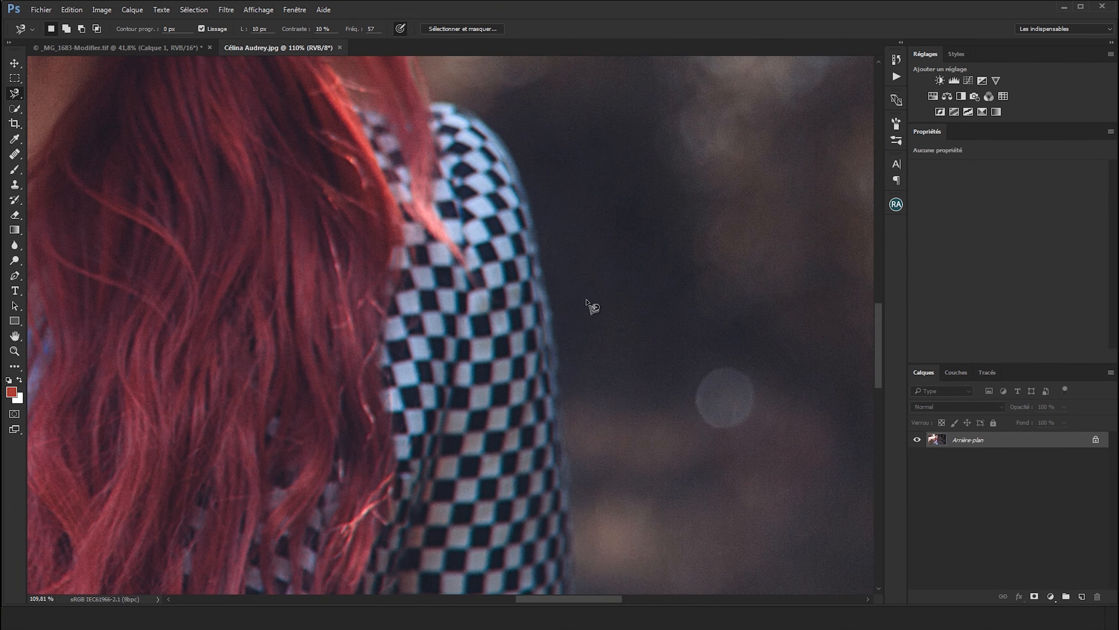
{"action": "scroll", "coordinate": [594, 320], "scroll_direction": "down", "scroll_amount": 8}
{"action": "left_click", "coordinate": [281, 254]}
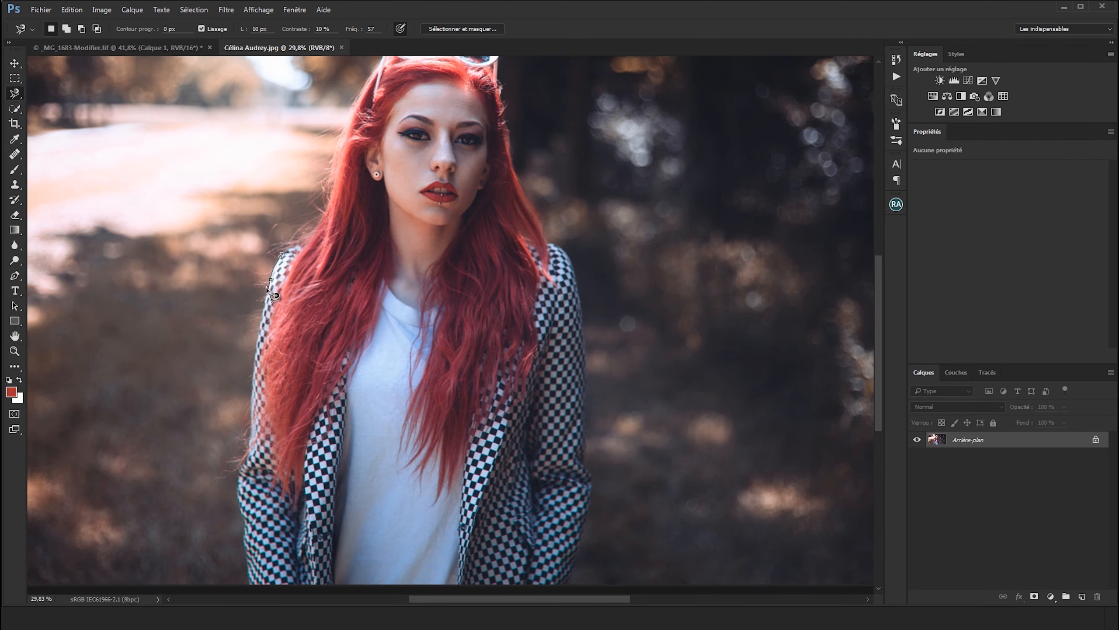
{"action": "left_click", "coordinate": [257, 341]}
{"action": "key", "text": "Escape"}
{"action": "left_click_drag", "start_coordinate": [310, 265], "coordinate": [263, 270]}
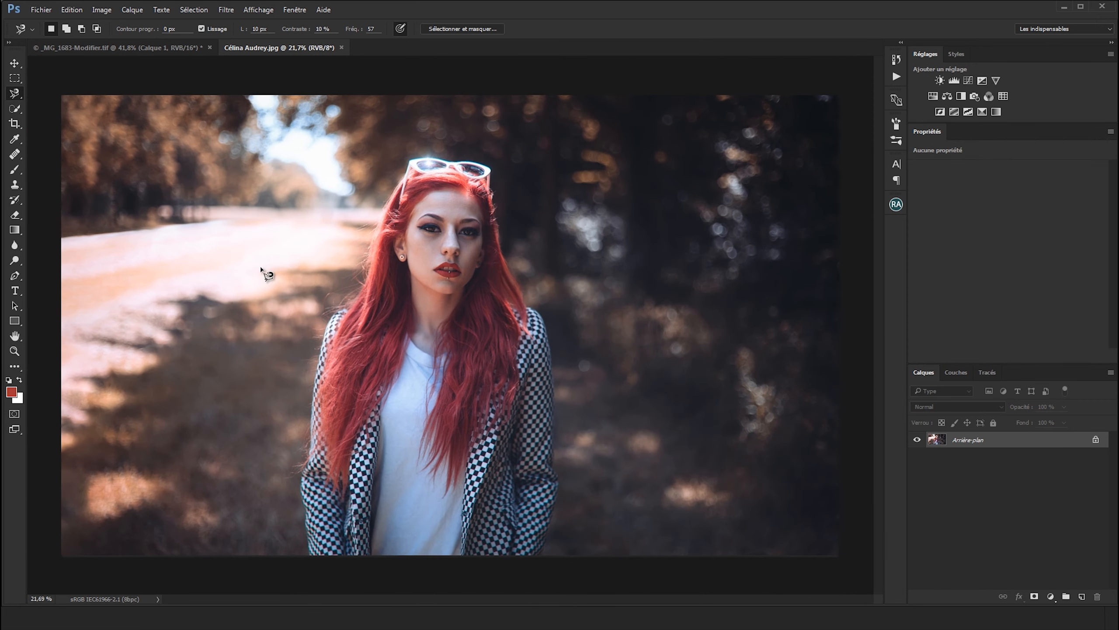
Try tracing a Pen tool path with five anchor points down the woman's hair and sleeve, and discard it.
{"action": "right_click", "coordinate": [20, 98]}
{"action": "left_click", "coordinate": [62, 93]}
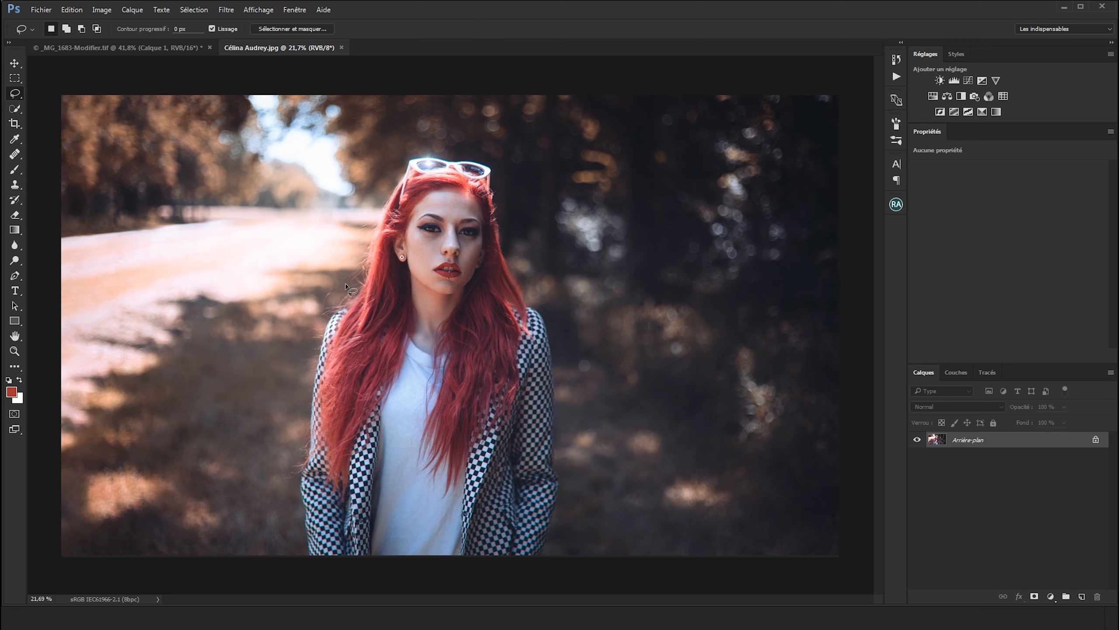
{"action": "left_click", "coordinate": [13, 278]}
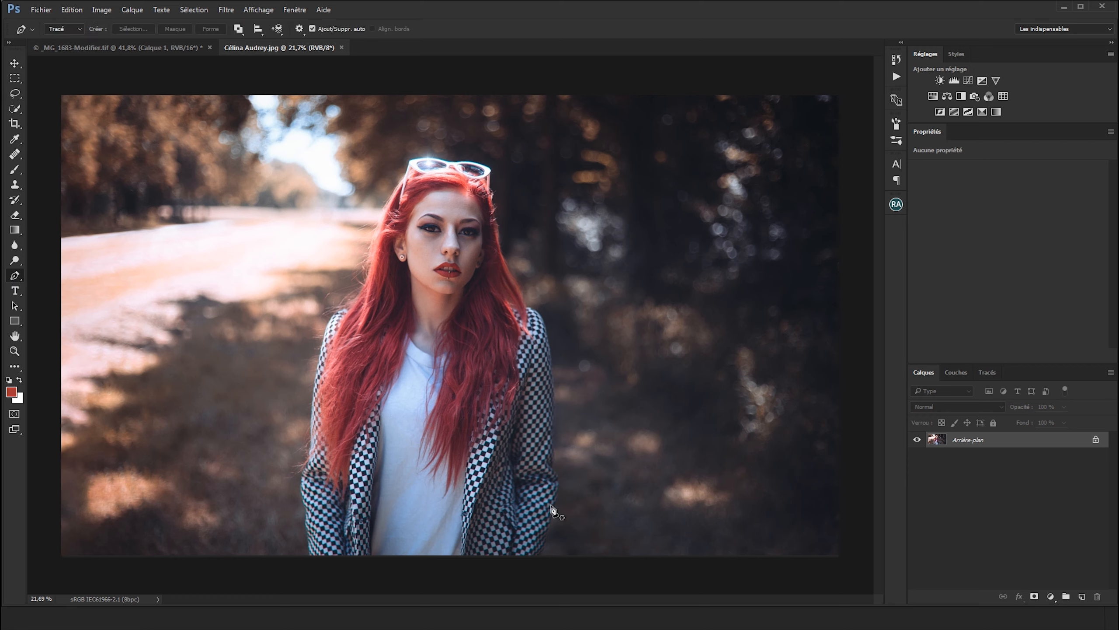
{"action": "left_click", "coordinate": [356, 295]}
{"action": "left_click", "coordinate": [316, 336]}
{"action": "left_click", "coordinate": [310, 365]}
{"action": "left_click", "coordinate": [302, 422]}
{"action": "left_click", "coordinate": [306, 508]}
{"action": "key", "text": "Escape"}
Select the woman's hair, face and jacket with the Quick Selection tool.
{"action": "left_click", "coordinate": [16, 109]}
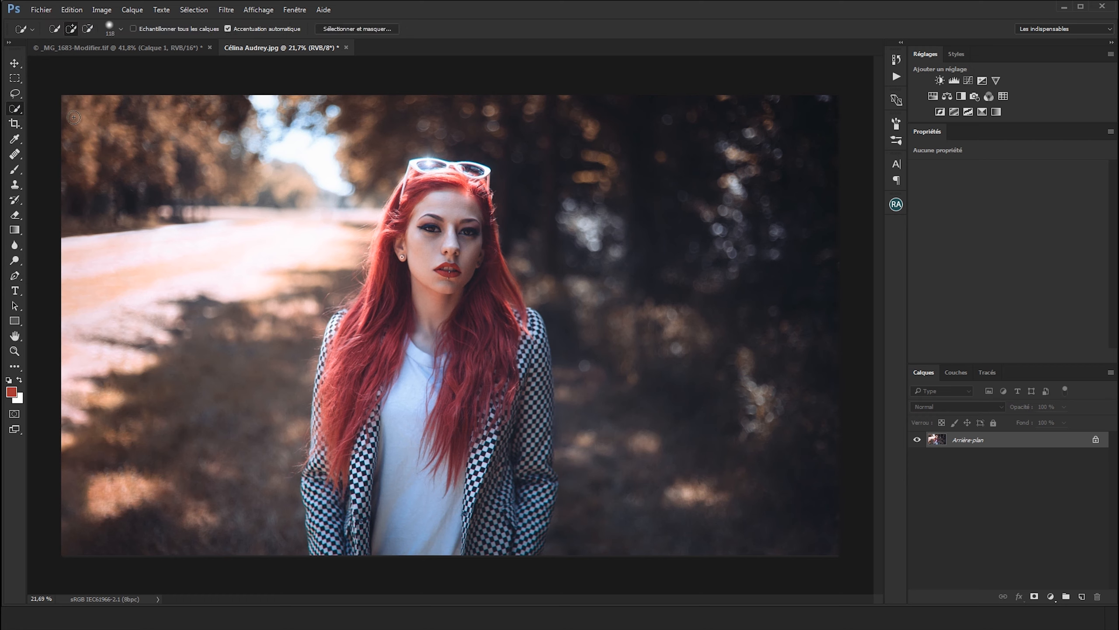
{"action": "right_click", "coordinate": [23, 113]}
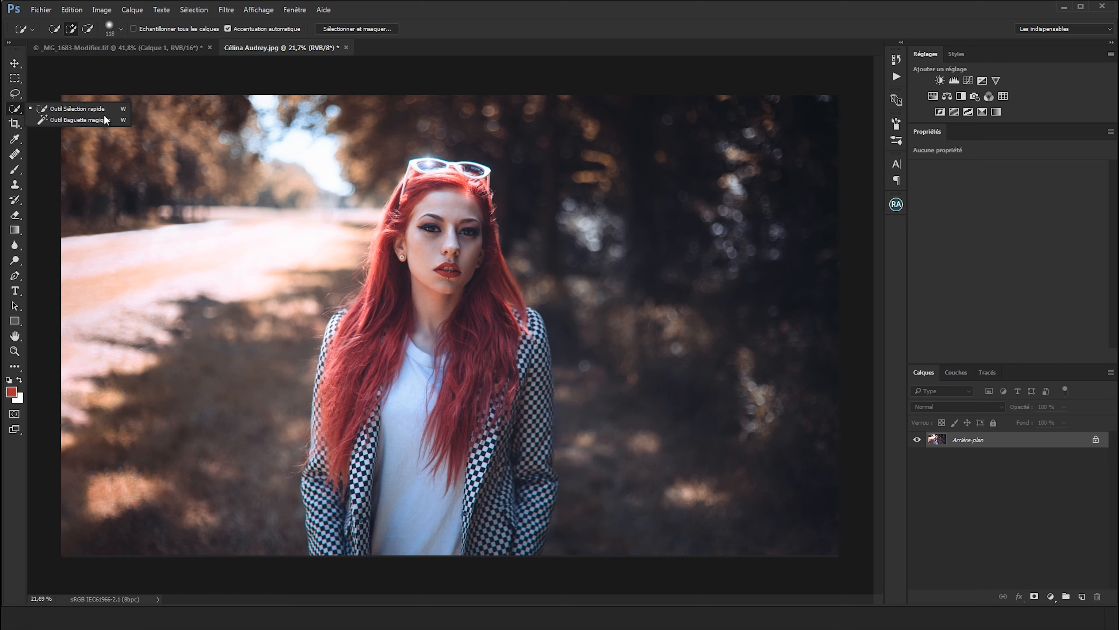
{"action": "left_click", "coordinate": [17, 109]}
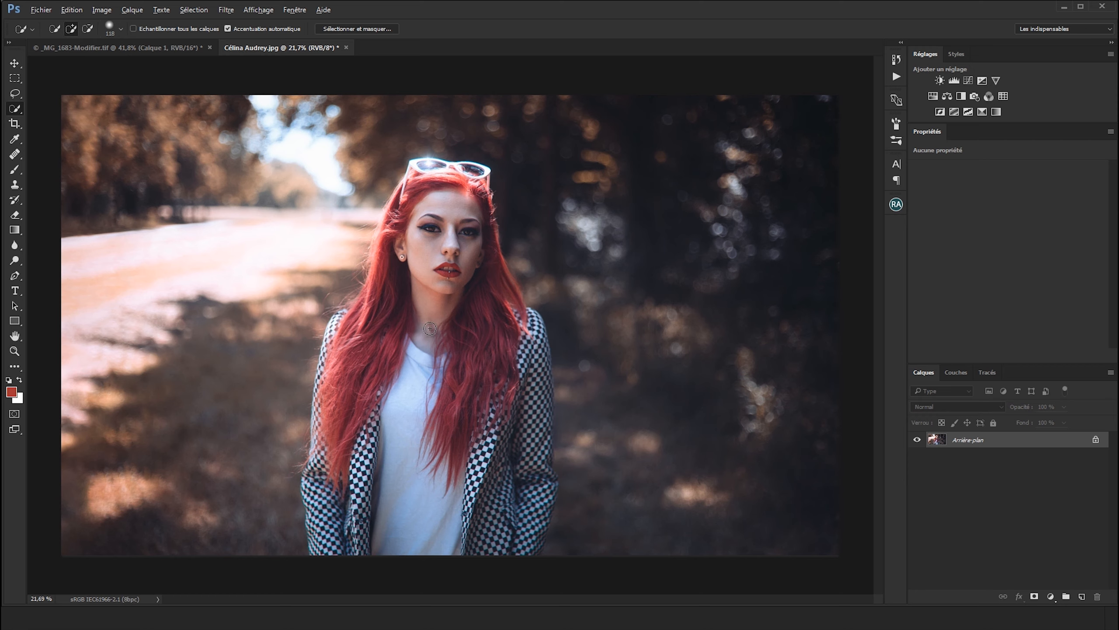
{"action": "mouse_move", "coordinate": [458, 330]}
{"action": "left_mouse_down"}
{"action": "mouse_move", "coordinate": [521, 326]}
{"action": "mouse_move", "coordinate": [454, 331]}
{"action": "left_mouse_up"}
{"action": "mouse_move", "coordinate": [389, 356]}
{"action": "left_mouse_down"}
{"action": "mouse_move", "coordinate": [356, 354]}
{"action": "mouse_move", "coordinate": [359, 470]}
{"action": "mouse_move", "coordinate": [338, 537]}
{"action": "mouse_move", "coordinate": [330, 479]}
{"action": "mouse_move", "coordinate": [331, 562]}
{"action": "mouse_move", "coordinate": [329, 542]}
{"action": "mouse_move", "coordinate": [378, 449]}
{"action": "mouse_move", "coordinate": [369, 485]}
{"action": "mouse_move", "coordinate": [421, 440]}
{"action": "mouse_move", "coordinate": [419, 482]}
{"action": "mouse_move", "coordinate": [469, 480]}
{"action": "mouse_move", "coordinate": [472, 527]}
{"action": "mouse_move", "coordinate": [499, 516]}
{"action": "mouse_move", "coordinate": [520, 535]}
{"action": "mouse_move", "coordinate": [512, 427]}
{"action": "mouse_move", "coordinate": [490, 352]}
{"action": "mouse_move", "coordinate": [457, 355]}
{"action": "mouse_move", "coordinate": [402, 268]}
{"action": "left_mouse_up"}
{"action": "scroll", "coordinate": [358, 232], "scroll_direction": "up", "scroll_amount": 5}
{"action": "mouse_move", "coordinate": [367, 393]}
{"action": "left_mouse_down"}
{"action": "mouse_move", "coordinate": [318, 404]}
{"action": "mouse_move", "coordinate": [330, 386]}
{"action": "mouse_move", "coordinate": [347, 388]}
{"action": "mouse_move", "coordinate": [338, 378]}
{"action": "mouse_move", "coordinate": [366, 387]}
{"action": "left_mouse_up"}
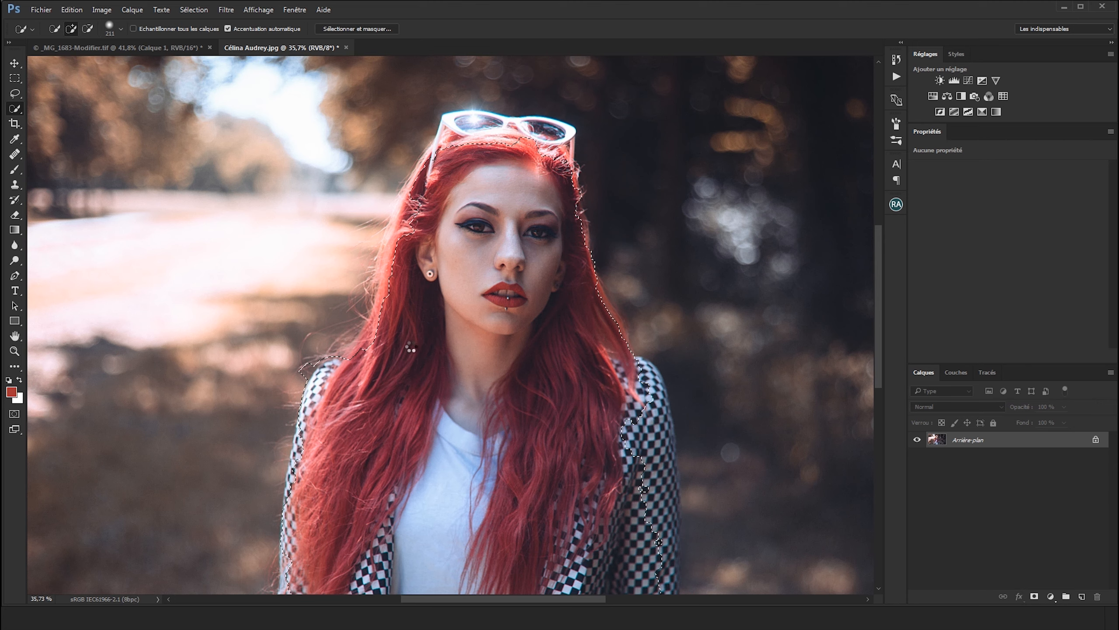
Reduce the Quick Selection brush to 94 px and refine the selection around the lower jacket and sleeve edges.
{"action": "mouse_move", "coordinate": [315, 335]}
{"action": "left_mouse_down"}
{"action": "mouse_move", "coordinate": [305, 333]}
{"action": "mouse_move", "coordinate": [316, 336]}
{"action": "left_mouse_up"}
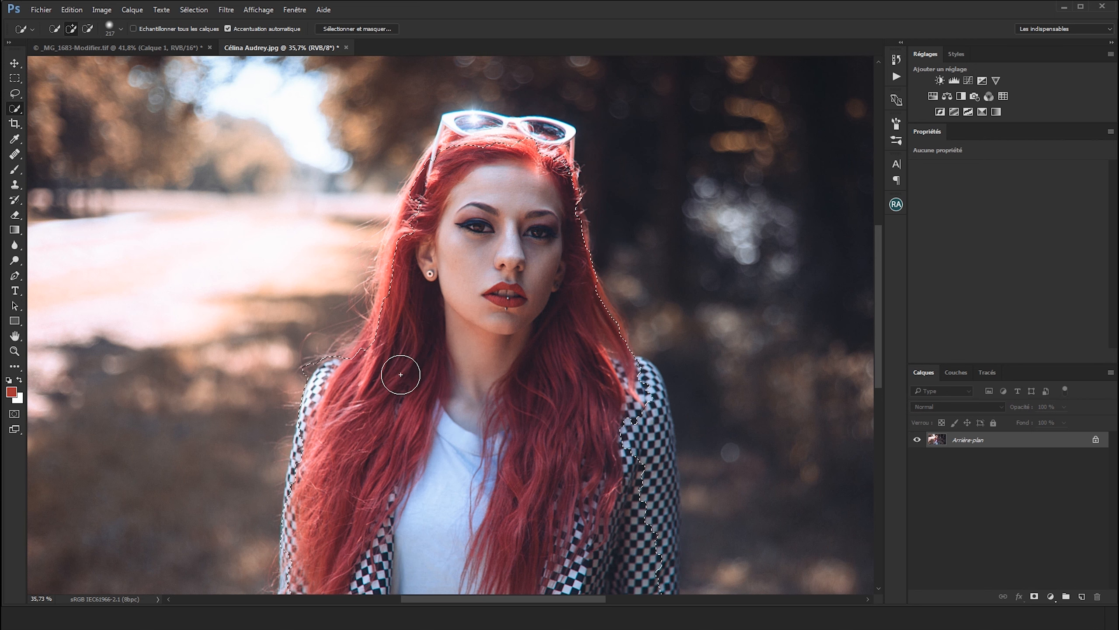
{"action": "left_click_drag", "start_coordinate": [314, 364], "coordinate": [309, 363]}
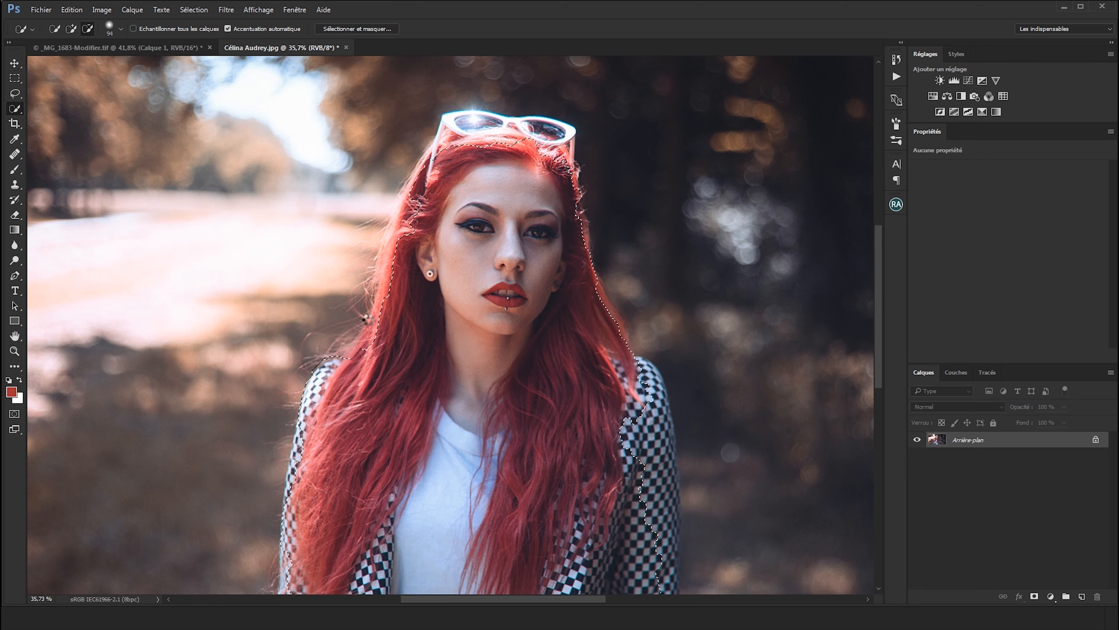
{"action": "left_click_drag", "start_coordinate": [539, 357], "coordinate": [482, 206]}
{"action": "left_click_drag", "start_coordinate": [478, 278], "coordinate": [445, 297]}
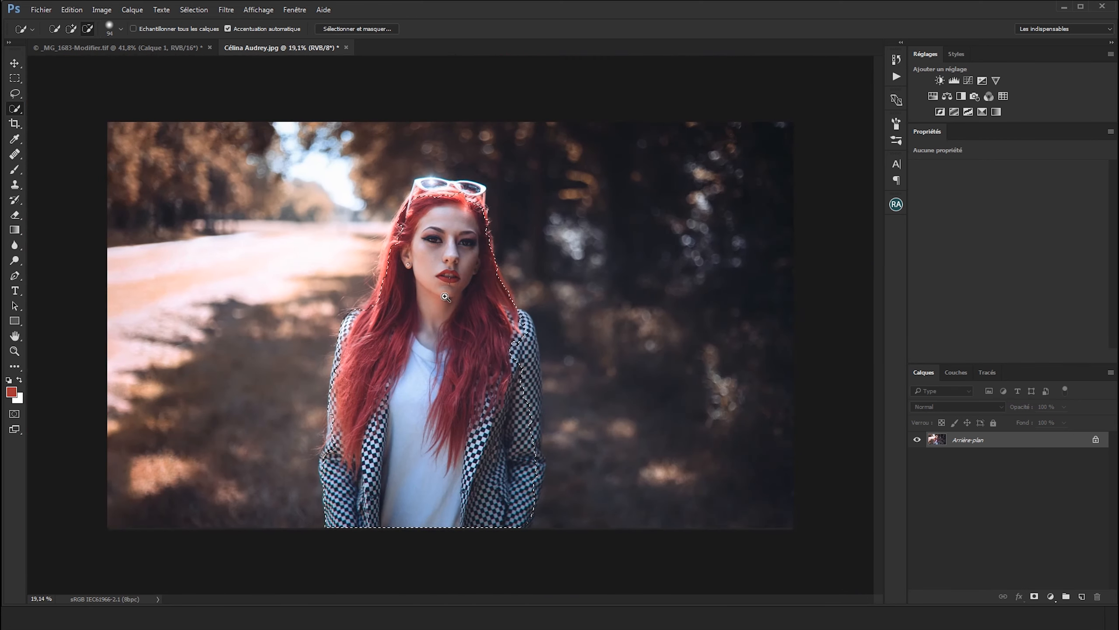
{"action": "left_click_drag", "start_coordinate": [493, 411], "coordinate": [506, 411]}
{"action": "mouse_move", "coordinate": [272, 478]}
{"action": "left_mouse_down"}
{"action": "mouse_move", "coordinate": [292, 335]}
{"action": "mouse_move", "coordinate": [287, 368]}
{"action": "left_mouse_up"}
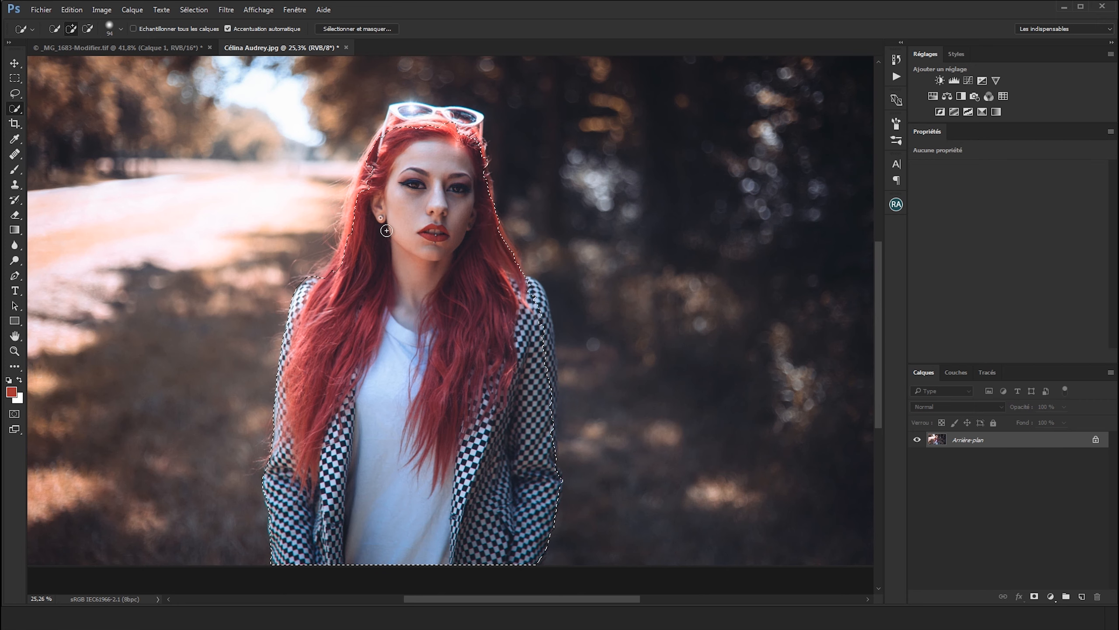
Add the missed jacket shoulder on the dark side of the photo to the selection with the Lasso tool.
{"action": "right_click", "coordinate": [15, 110]}
{"action": "left_click", "coordinate": [14, 111]}
{"action": "key", "text": "l"}
{"action": "mouse_move", "coordinate": [529, 487]}
{"action": "left_mouse_down"}
{"action": "mouse_move", "coordinate": [602, 477]}
{"action": "mouse_move", "coordinate": [620, 387]}
{"action": "mouse_move", "coordinate": [620, 436]}
{"action": "mouse_move", "coordinate": [610, 439]}
{"action": "left_mouse_up"}
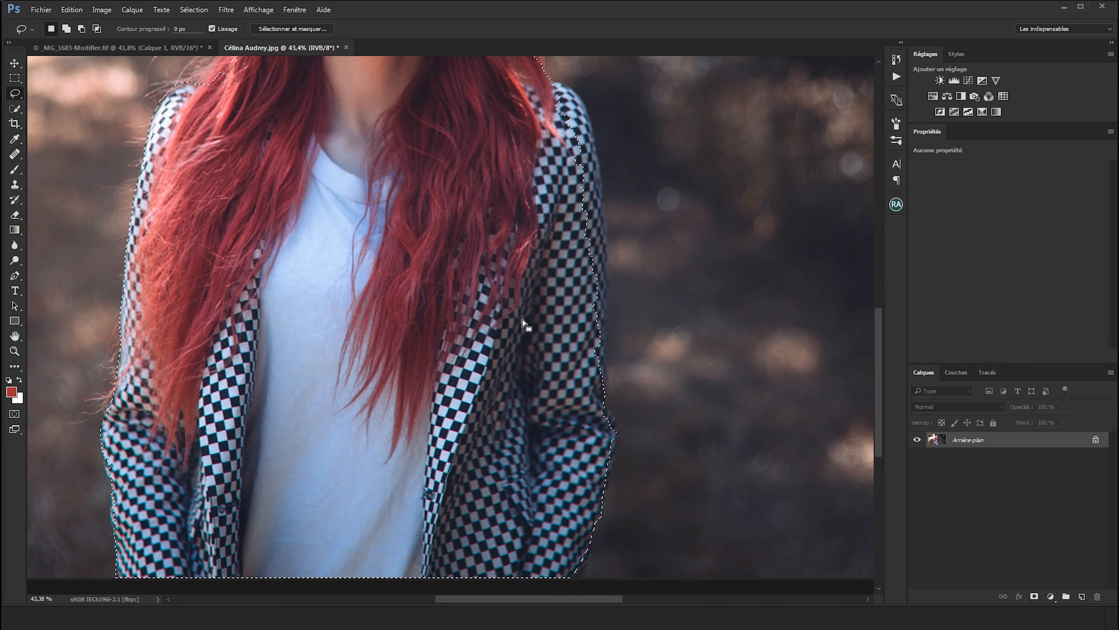
{"action": "key", "text": "shift"}
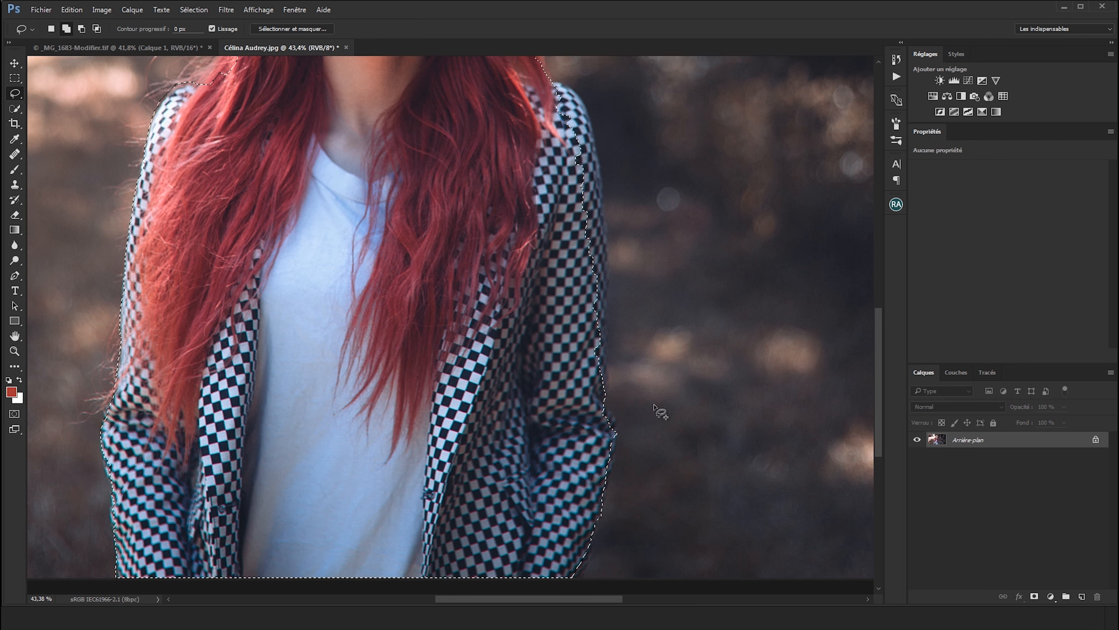
{"action": "key", "text": "shift"}
{"action": "key", "text": "shift"}
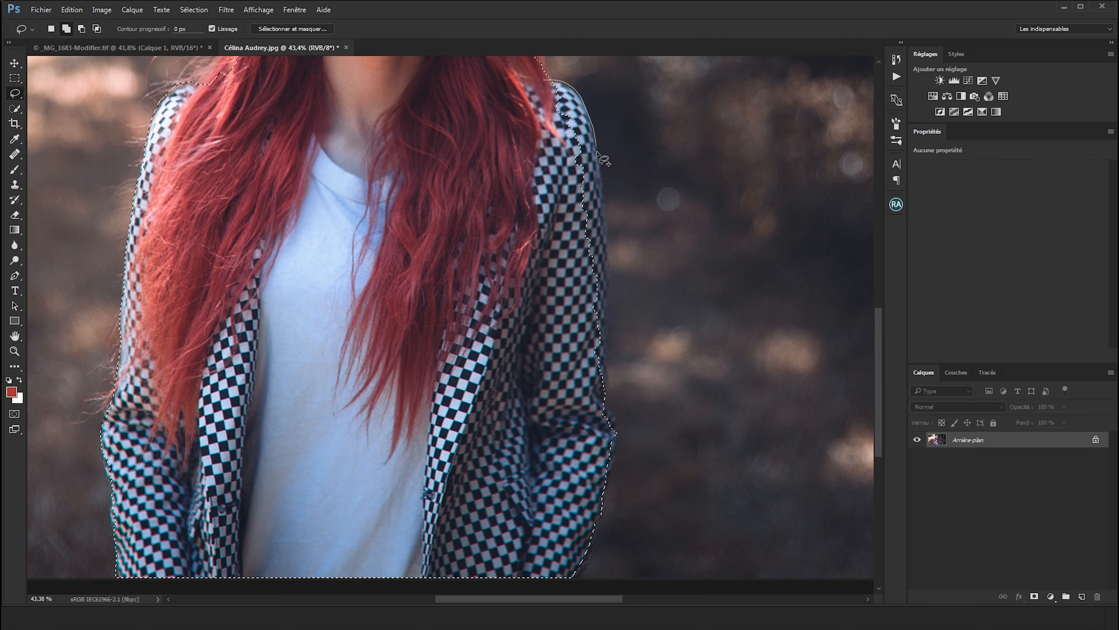
{"action": "key", "text": "shift"}
Add the outer edge of the same sleeve's cuff to the selection with the Lasso tool.
{"action": "scroll", "coordinate": [628, 442], "scroll_direction": "up", "scroll_amount": 1}
{"action": "scroll", "coordinate": [628, 442], "scroll_direction": "up", "scroll_amount": 1}
{"action": "mouse_move", "coordinate": [664, 369]}
{"action": "left_mouse_down"}
{"action": "mouse_move", "coordinate": [644, 465]}
{"action": "mouse_move", "coordinate": [601, 427]}
{"action": "mouse_move", "coordinate": [616, 374]}
{"action": "left_mouse_up"}
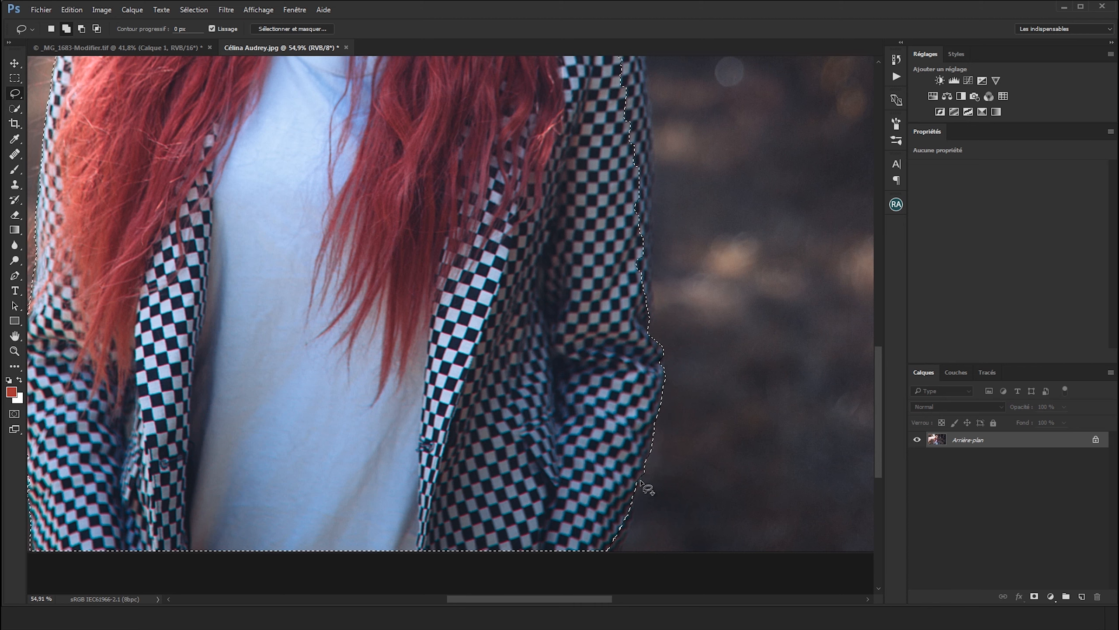
{"action": "mouse_move", "coordinate": [640, 473]}
{"action": "left_mouse_down"}
{"action": "mouse_move", "coordinate": [619, 552]}
{"action": "mouse_move", "coordinate": [608, 412]}
{"action": "left_mouse_up"}
{"action": "scroll", "coordinate": [567, 422], "scroll_direction": "down", "scroll_amount": 5}
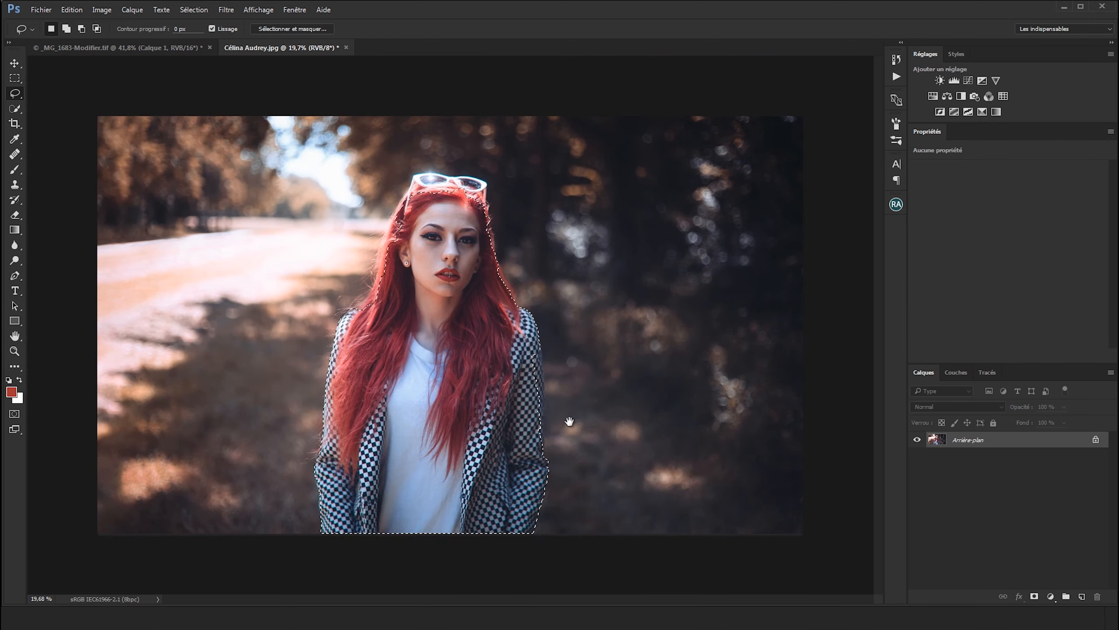
Fill in the missed strip along the sleeve's outer edge with the Quick Selection tool.
{"action": "scroll", "coordinate": [564, 424], "scroll_direction": "up", "scroll_amount": 3}
{"action": "key", "text": "w"}
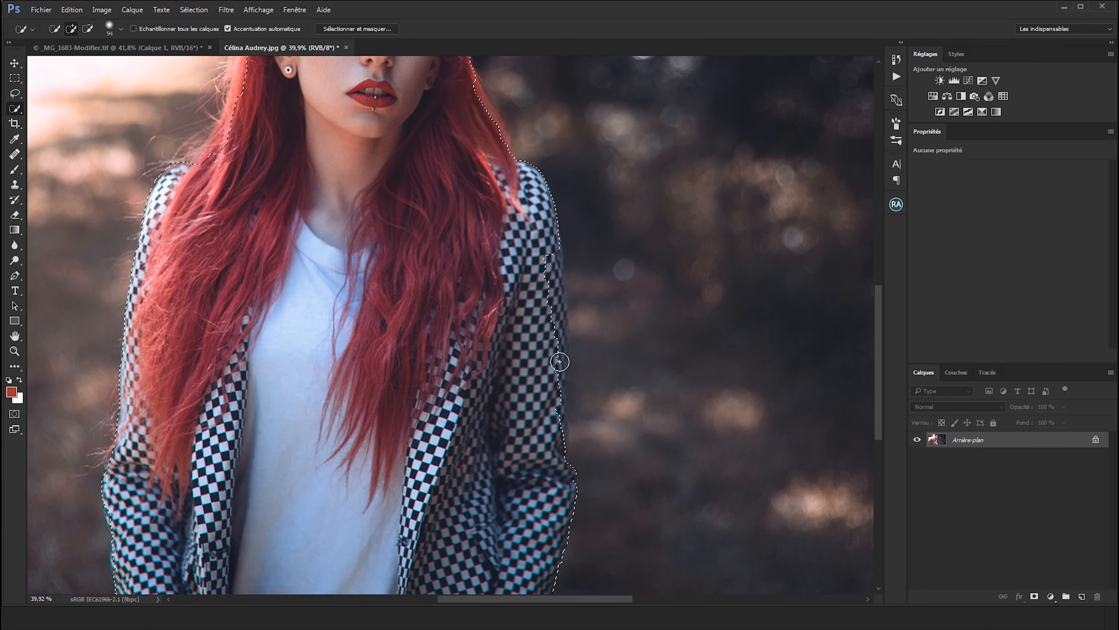
{"action": "mouse_move", "coordinate": [547, 367]}
{"action": "left_mouse_down"}
{"action": "mouse_move", "coordinate": [554, 442]}
{"action": "mouse_move", "coordinate": [539, 363]}
{"action": "left_mouse_up"}
{"action": "mouse_move", "coordinate": [554, 323]}
{"action": "left_mouse_down"}
{"action": "mouse_move", "coordinate": [547, 258]}
{"action": "mouse_move", "coordinate": [548, 316]}
{"action": "mouse_move", "coordinate": [551, 343]}
{"action": "left_mouse_up"}
{"action": "mouse_move", "coordinate": [540, 250]}
{"action": "left_mouse_down"}
{"action": "mouse_move", "coordinate": [639, 267]}
{"action": "mouse_move", "coordinate": [393, 234]}
{"action": "mouse_move", "coordinate": [404, 234]}
{"action": "left_mouse_up"}
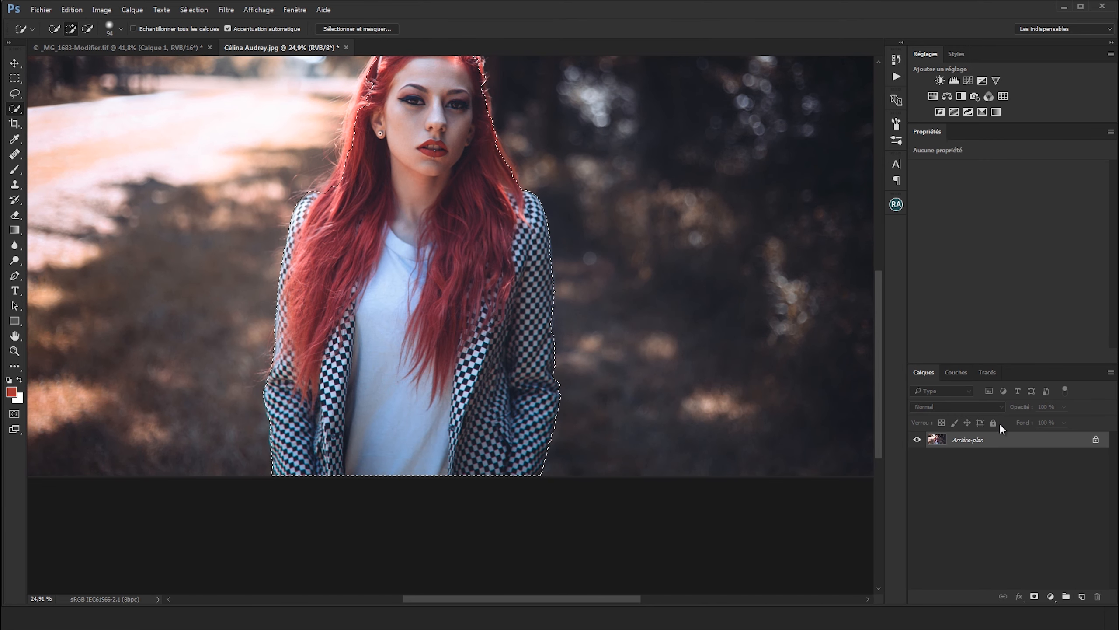
Extend the quick selection to the outer edge of the hair on the bright side of the photo.
{"action": "left_click_drag", "start_coordinate": [345, 143], "coordinate": [430, 143]}
{"action": "left_click_drag", "start_coordinate": [360, 210], "coordinate": [375, 322]}
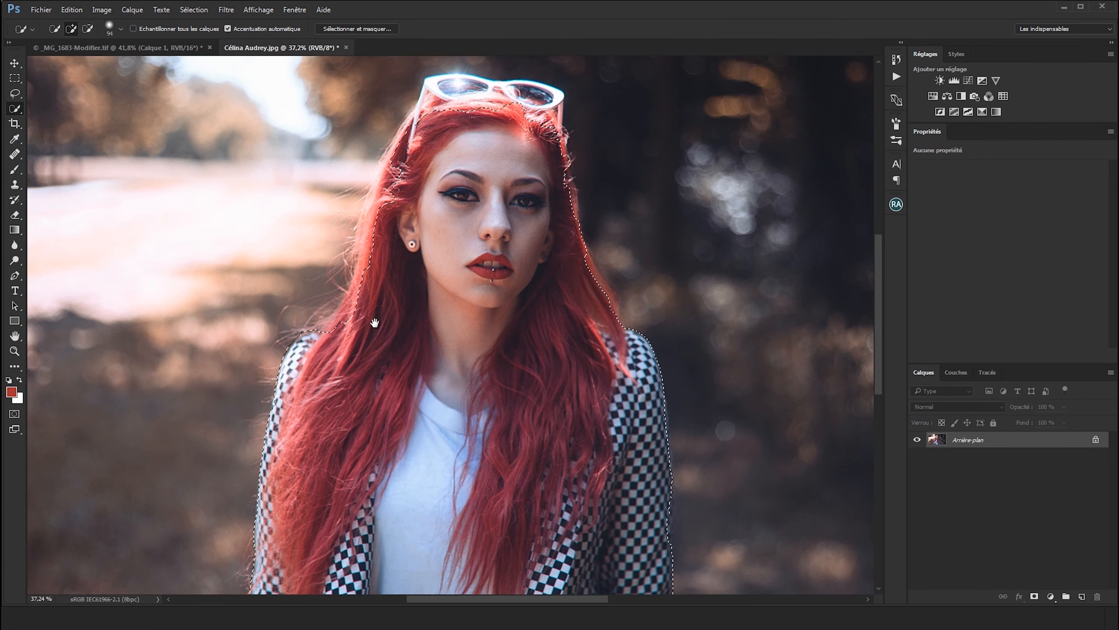
{"action": "mouse_move", "coordinate": [359, 279]}
{"action": "left_mouse_down"}
{"action": "mouse_move", "coordinate": [389, 170]}
{"action": "mouse_move", "coordinate": [439, 168]}
{"action": "mouse_move", "coordinate": [426, 139]}
{"action": "mouse_move", "coordinate": [417, 161]}
{"action": "mouse_move", "coordinate": [370, 212]}
{"action": "left_mouse_up"}
{"action": "right_click", "coordinate": [368, 193], "text": "alt"}
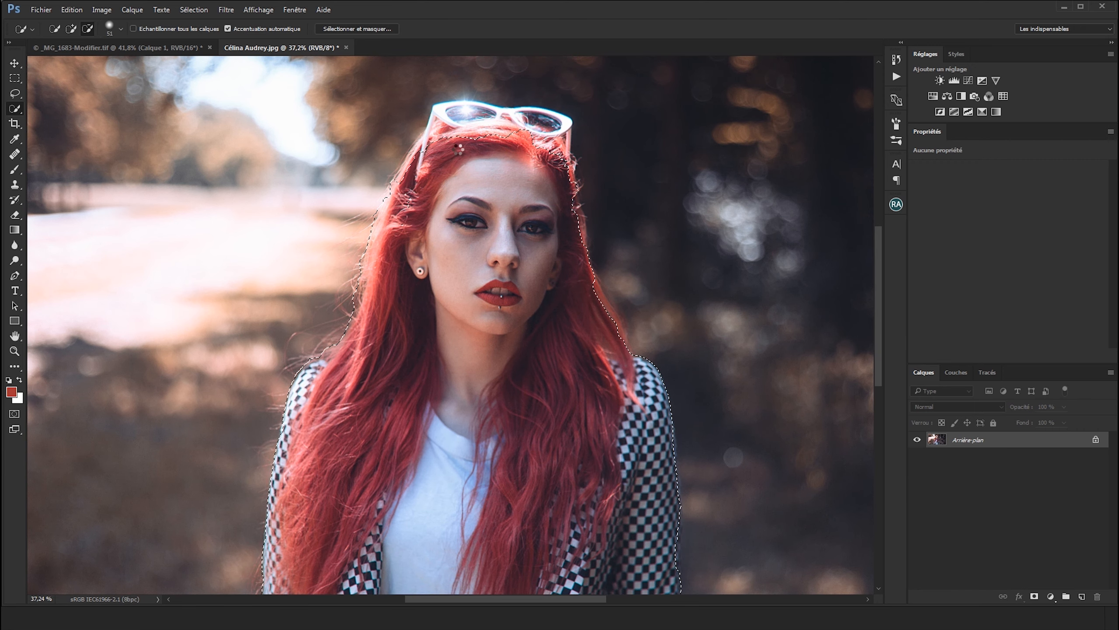
Add the sunglasses and the top of the head to the quick selection.
{"action": "left_click_drag", "start_coordinate": [490, 150], "coordinate": [456, 188]}
{"action": "right_click", "coordinate": [388, 210], "text": "alt"}
{"action": "left_click_drag", "start_coordinate": [371, 234], "coordinate": [408, 156]}
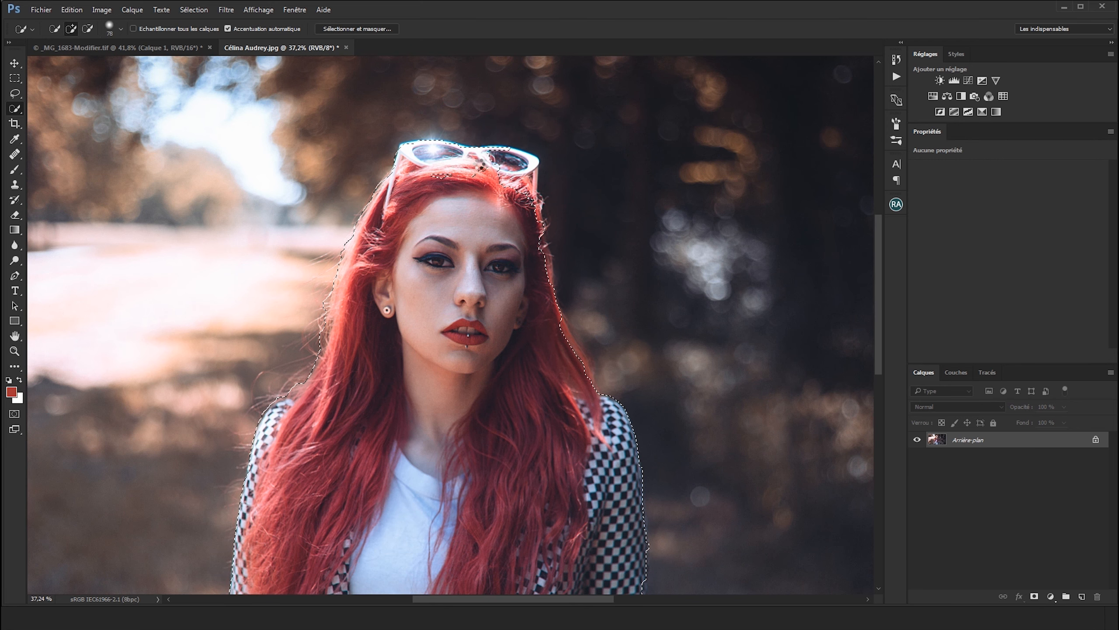
{"action": "mouse_move", "coordinate": [445, 194]}
{"action": "left_mouse_down"}
{"action": "mouse_move", "coordinate": [380, 194]}
{"action": "mouse_move", "coordinate": [482, 174]}
{"action": "mouse_move", "coordinate": [470, 179]}
{"action": "mouse_move", "coordinate": [484, 177]}
{"action": "mouse_move", "coordinate": [498, 272]}
{"action": "left_mouse_up"}
{"action": "scroll", "coordinate": [370, 110], "scroll_direction": "up", "scroll_amount": 6}
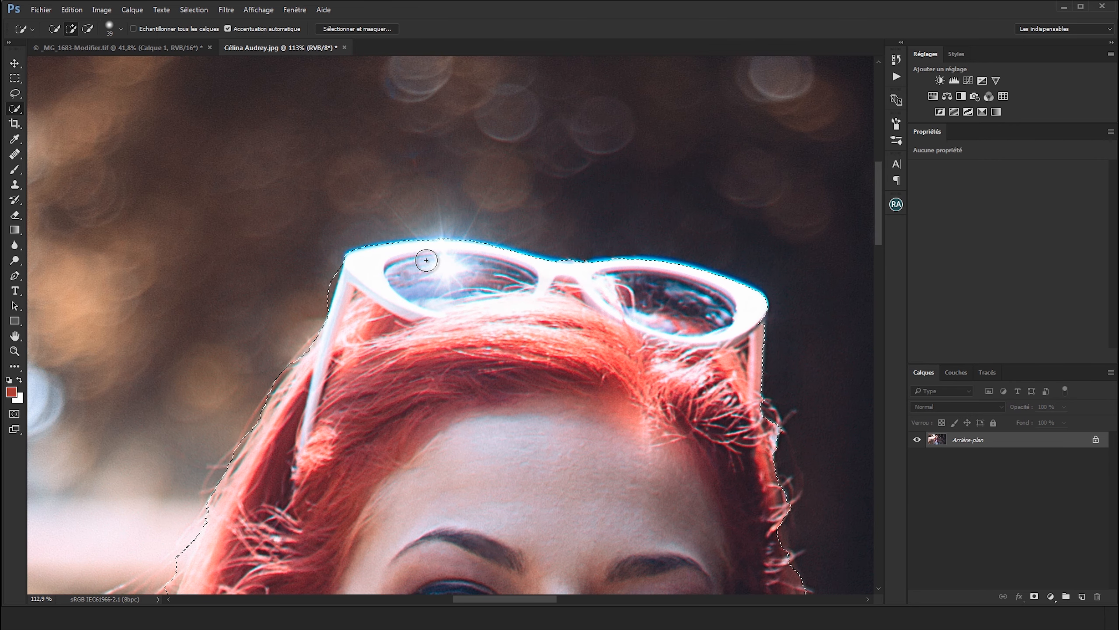
{"action": "scroll", "coordinate": [494, 264], "scroll_direction": "down", "scroll_amount": 4}
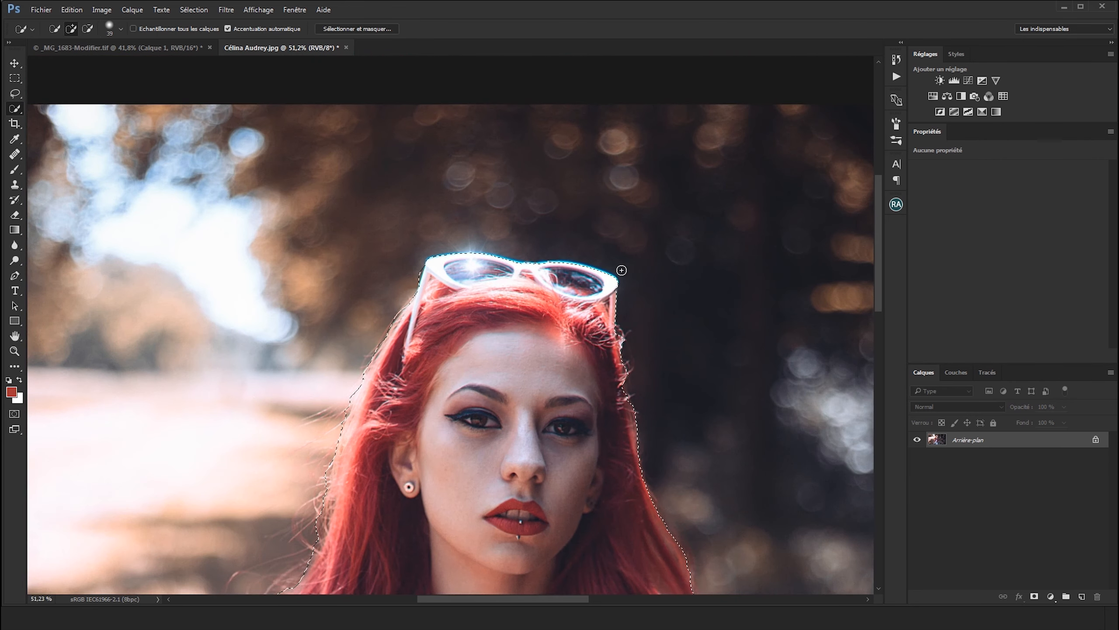
Expand the selection by 2 pixels.
{"action": "left_click", "coordinate": [193, 9]}
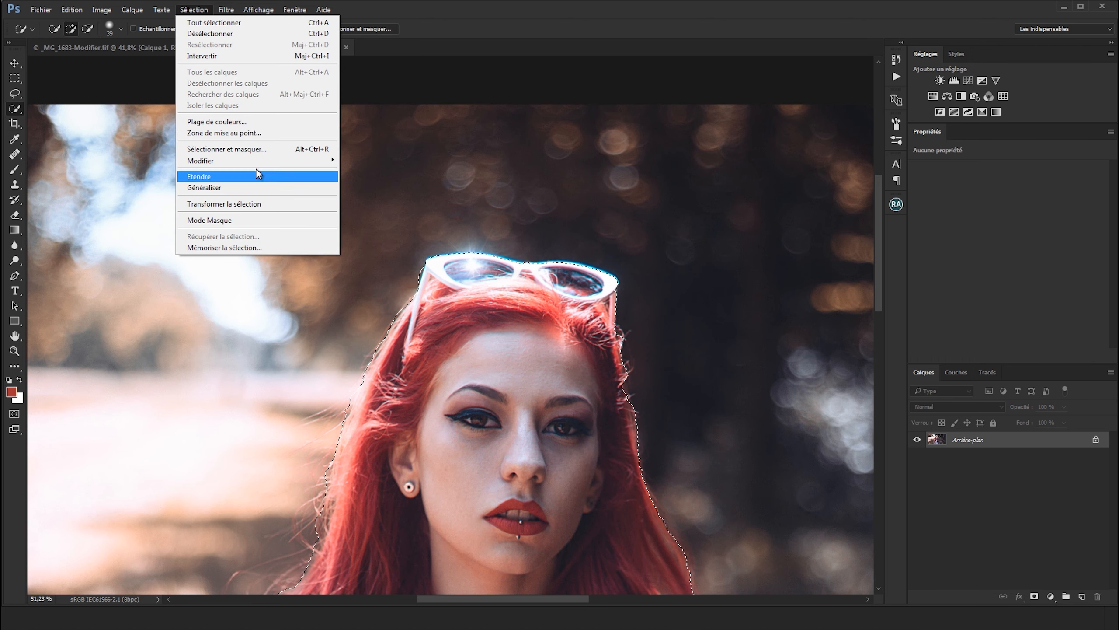
{"action": "mouse_move", "coordinate": [252, 160]}
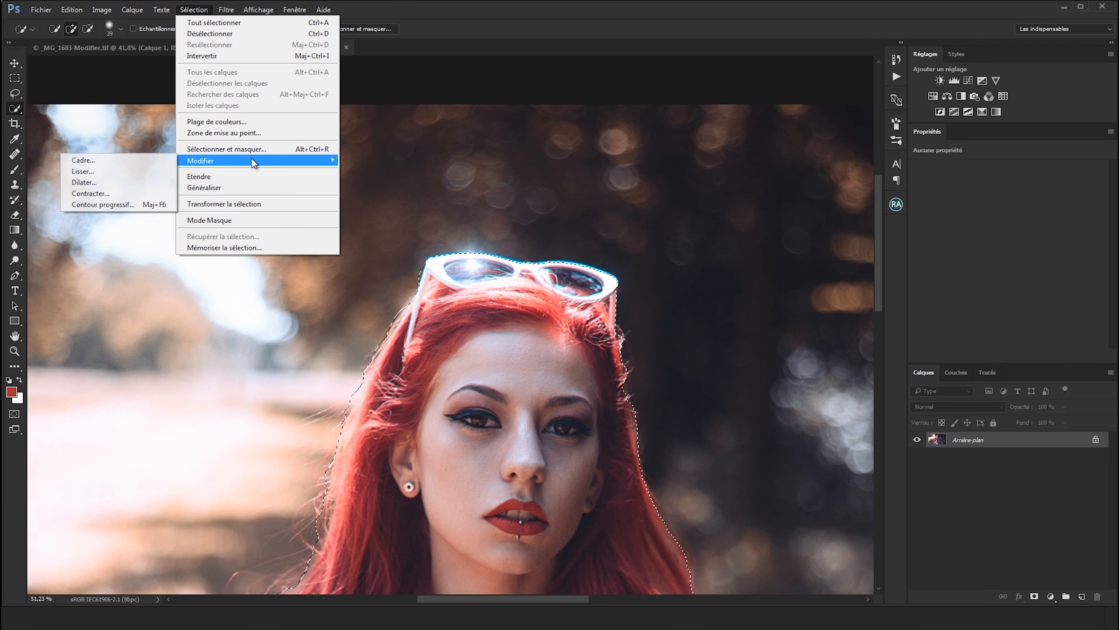
{"action": "left_click", "coordinate": [110, 185]}
{"action": "left_click_drag", "start_coordinate": [526, 185], "coordinate": [704, 179]}
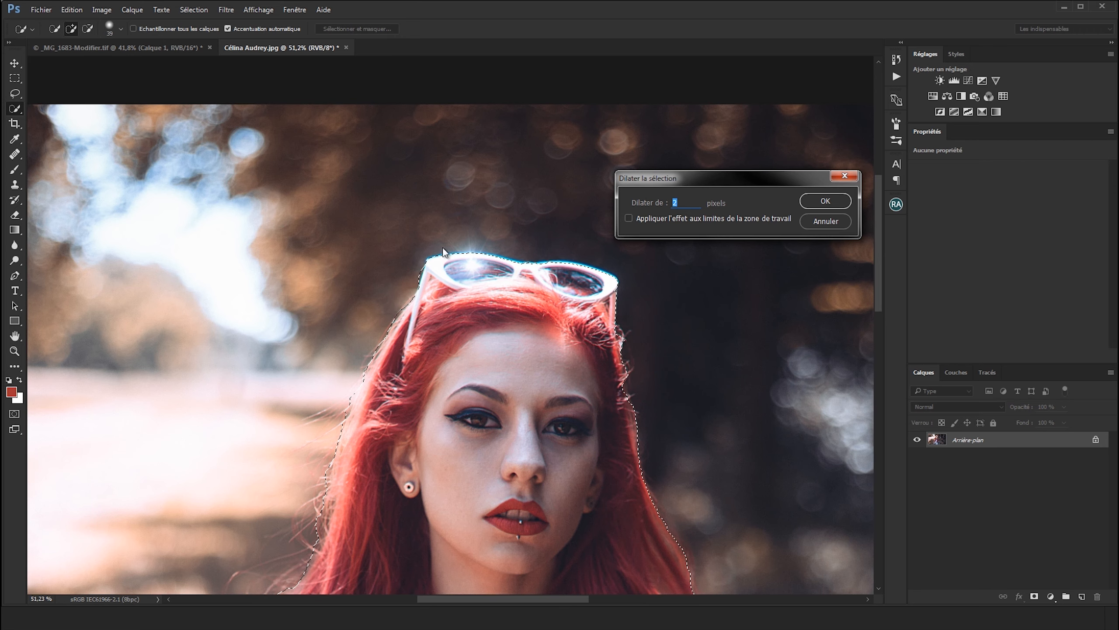
{"action": "left_click", "coordinate": [848, 200]}
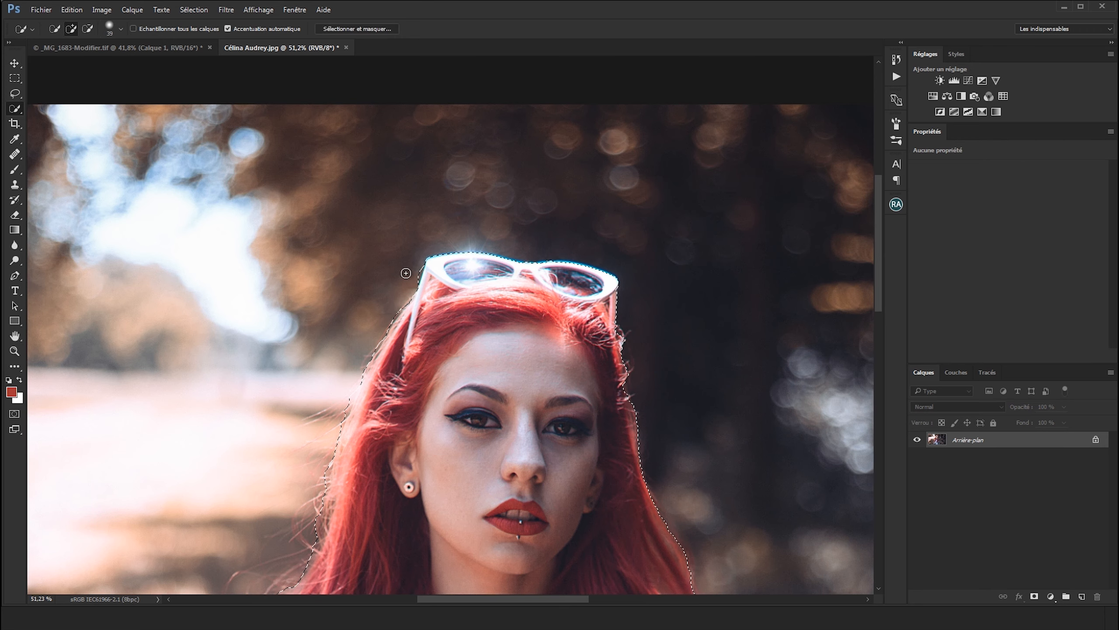
Feather the edge of the woman's selection with a radius of 0,1 pixels.
{"action": "scroll", "coordinate": [407, 267], "scroll_direction": "up", "scroll_amount": 5}
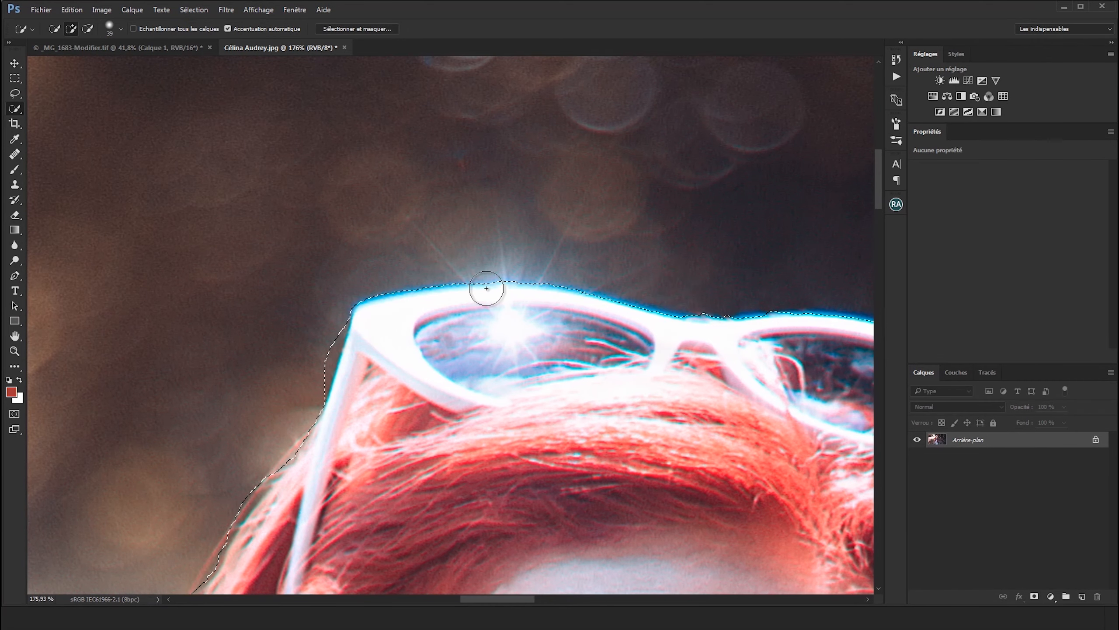
{"action": "left_click_drag", "start_coordinate": [572, 245], "coordinate": [263, 58]}
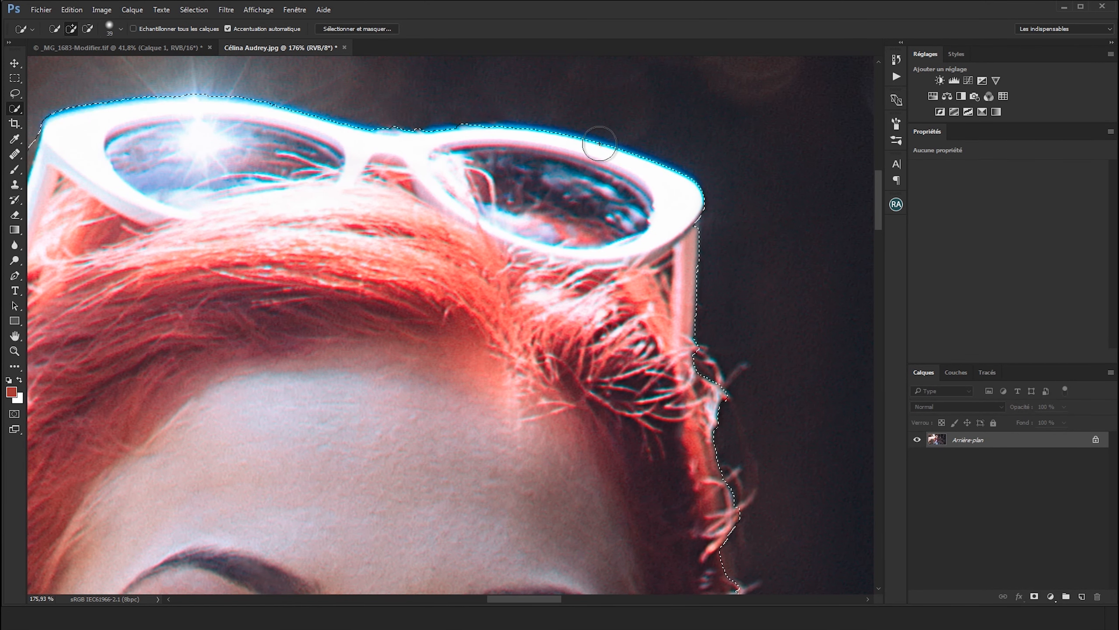
{"action": "scroll", "coordinate": [583, 146], "scroll_direction": "down", "scroll_amount": 5}
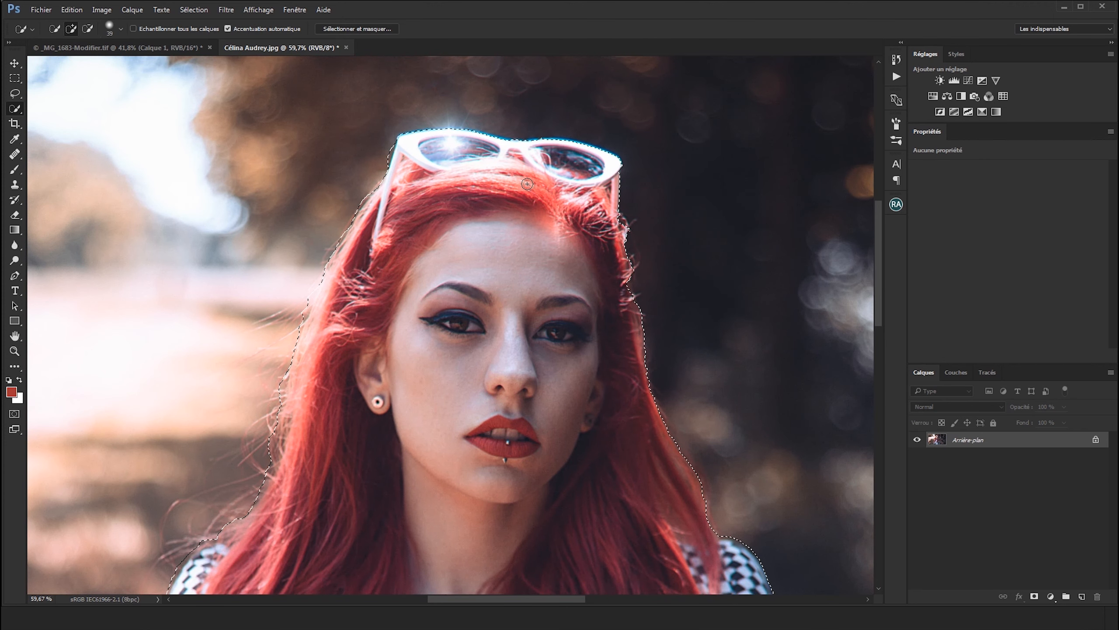
{"action": "key", "text": "shift+F6"}
{"action": "left_click_drag", "start_coordinate": [754, 84], "coordinate": [778, 84]}
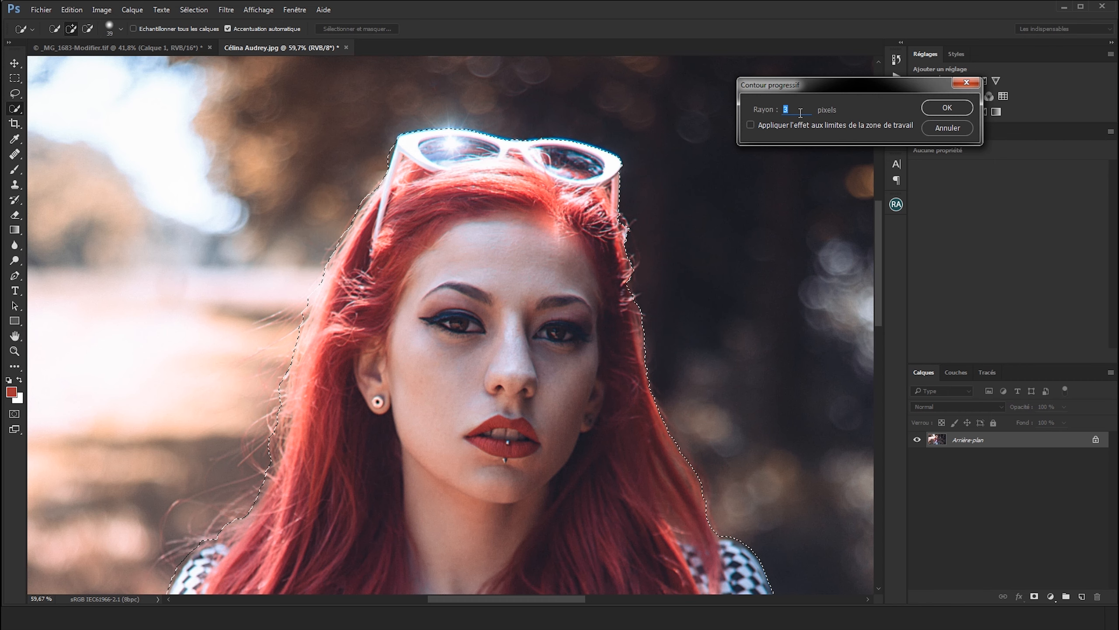
{"action": "type", "text": "0,5"}
{"action": "key", "text": "Return"}
Subtract the excess background from the selection along the sunglasses' arm on the bright side with the Quick Selection tool.
{"action": "mouse_move", "coordinate": [365, 142]}
{"action": "left_mouse_down"}
{"action": "mouse_move", "coordinate": [401, 127]}
{"action": "mouse_move", "coordinate": [424, 167]}
{"action": "mouse_move", "coordinate": [402, 226]}
{"action": "left_mouse_up"}
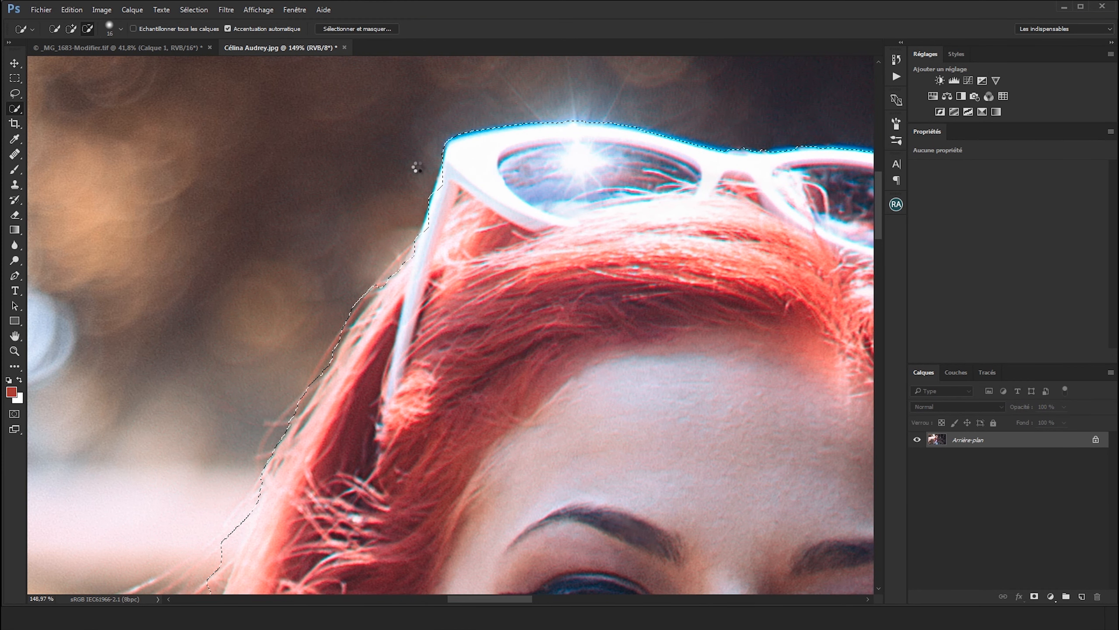
{"action": "key", "text": "ctrl+0"}
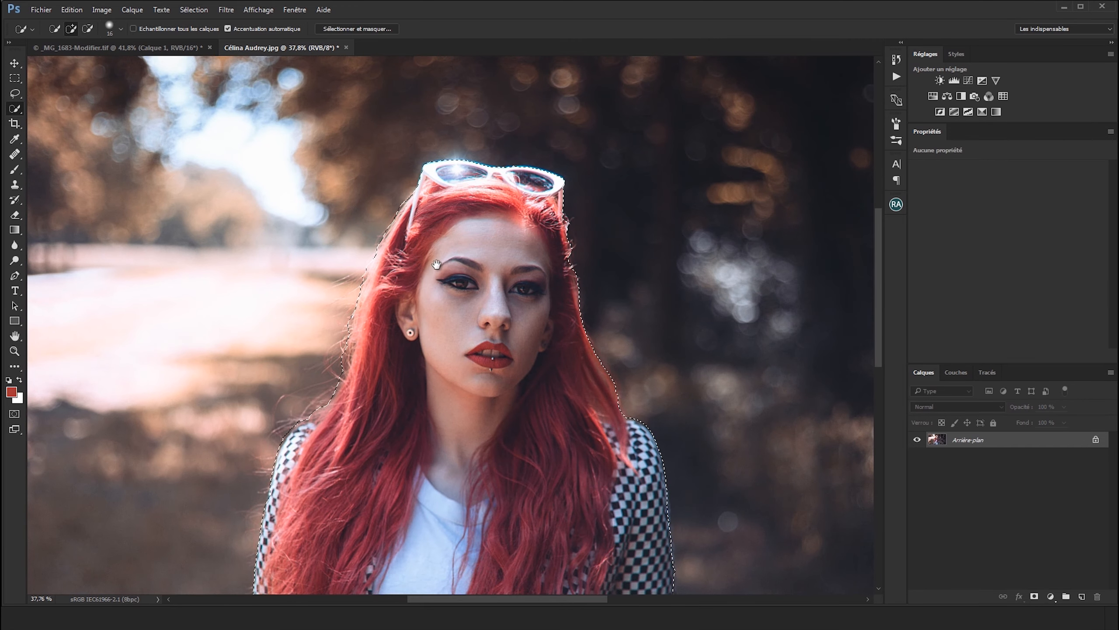
{"action": "left_click_drag", "start_coordinate": [428, 149], "coordinate": [568, 125]}
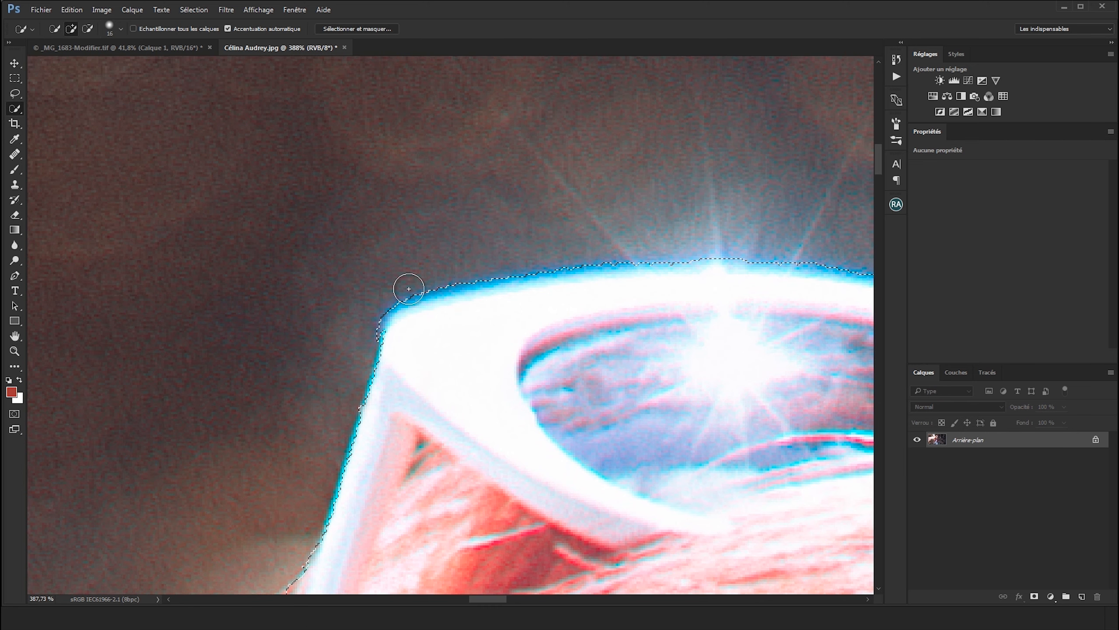
Copy the selected woman to a new layer and hide the Arrière-plan layer.
{"action": "key", "text": "alt"}
{"action": "scroll", "coordinate": [391, 335], "scroll_direction": "down", "scroll_amount": 15}
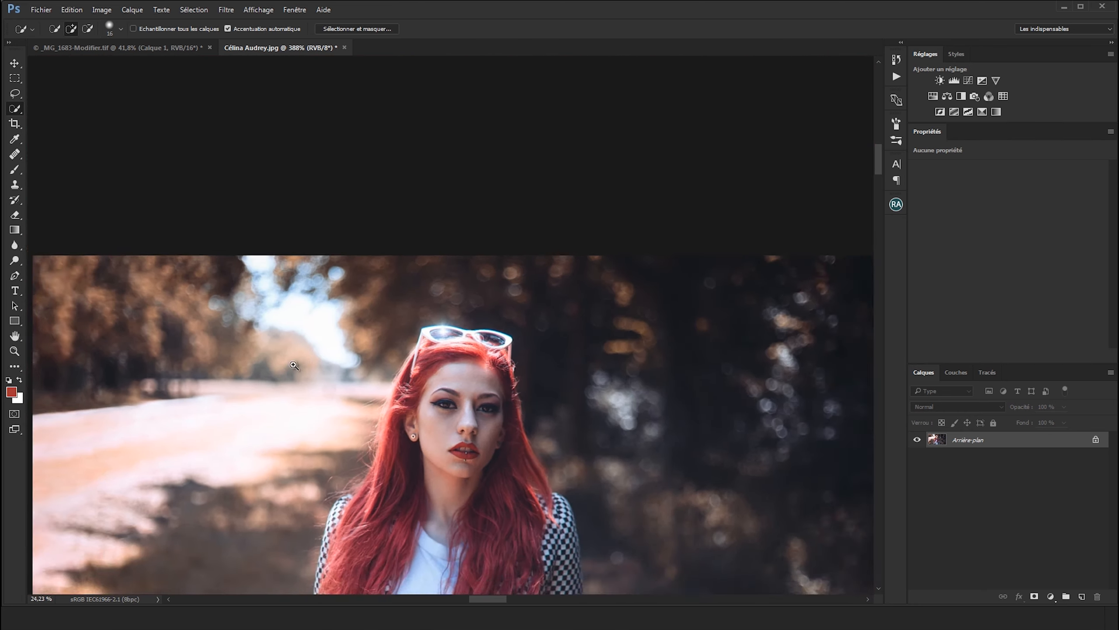
{"action": "scroll", "coordinate": [382, 375], "scroll_direction": "up", "scroll_amount": 2}
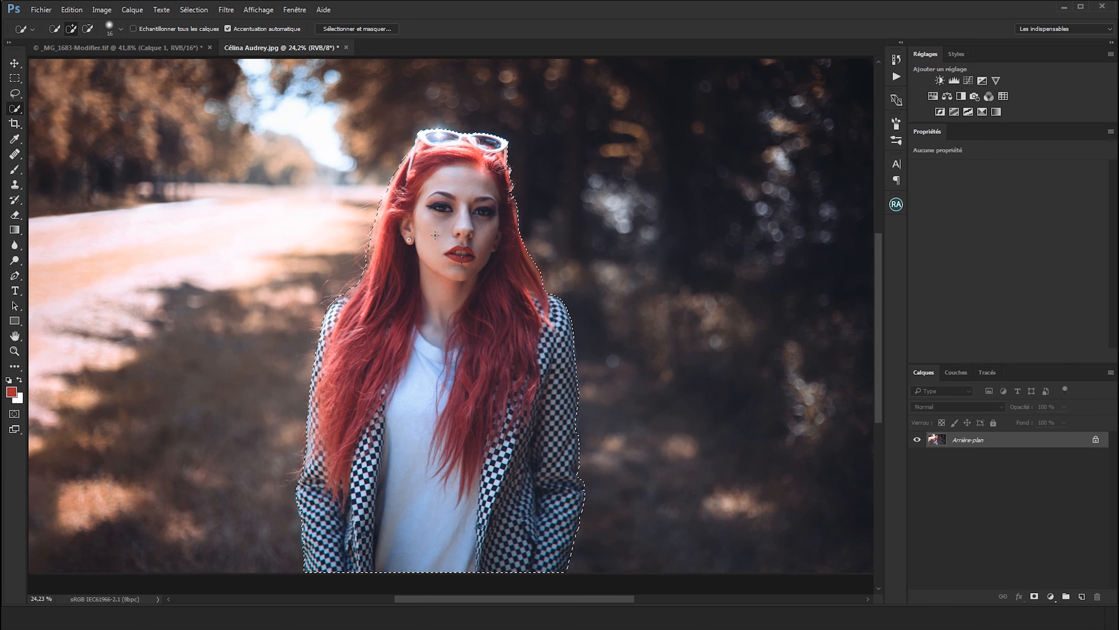
{"action": "key", "text": "v"}
{"action": "key", "text": "ctrl+j"}
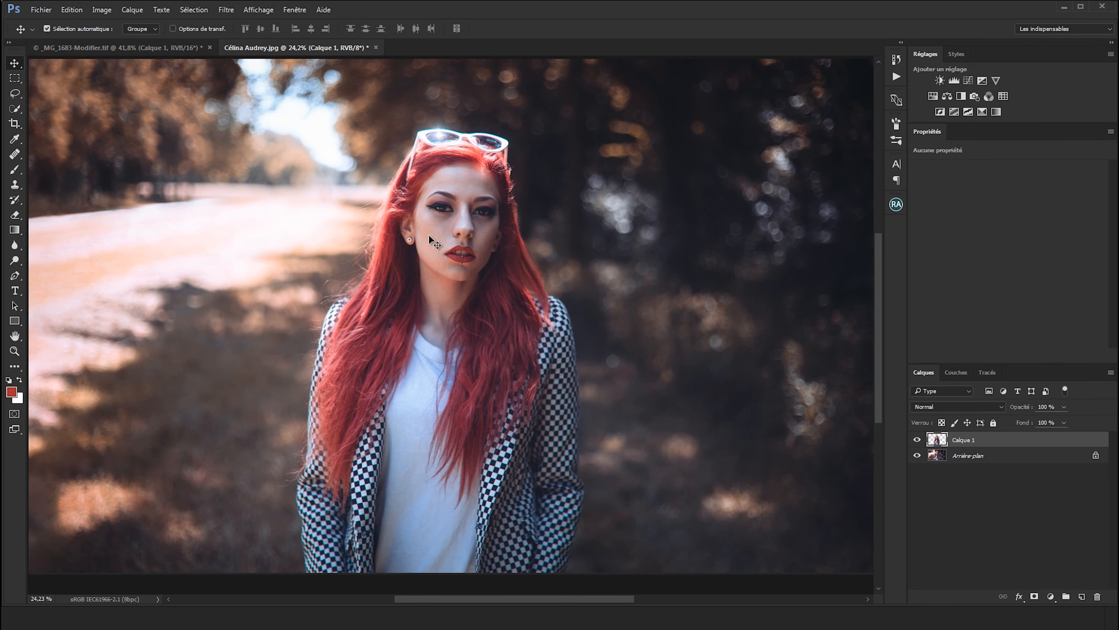
{"action": "left_click", "coordinate": [917, 456]}
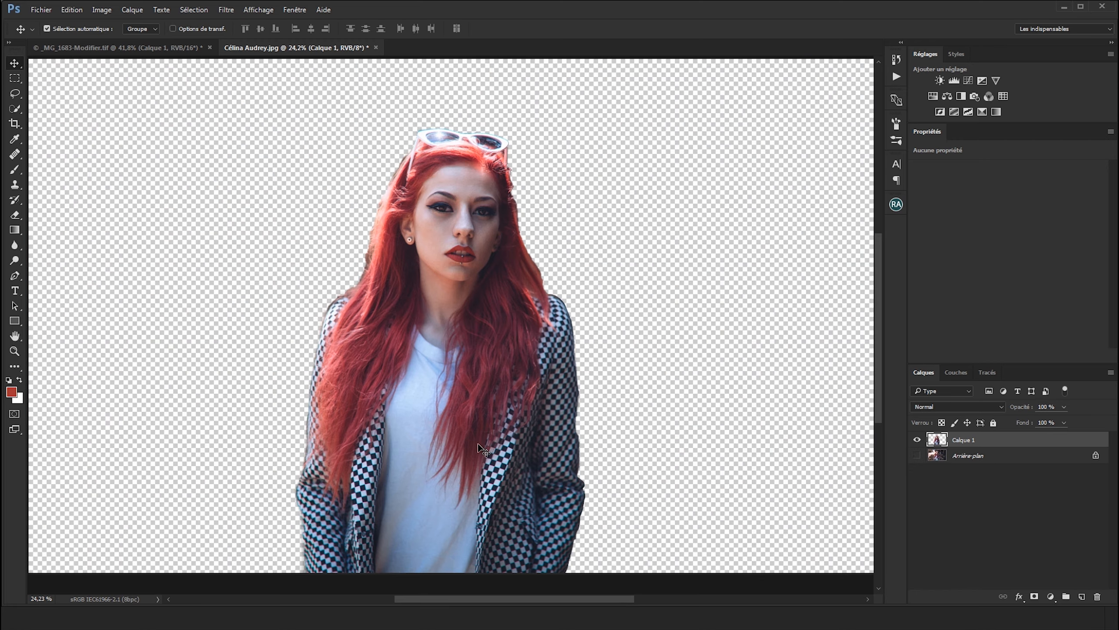
Examine the cutout's edges around the hair, shoulder, sunglasses and whole figure against the transparent background.
{"action": "scroll", "coordinate": [360, 142], "scroll_direction": "up", "scroll_amount": 3}
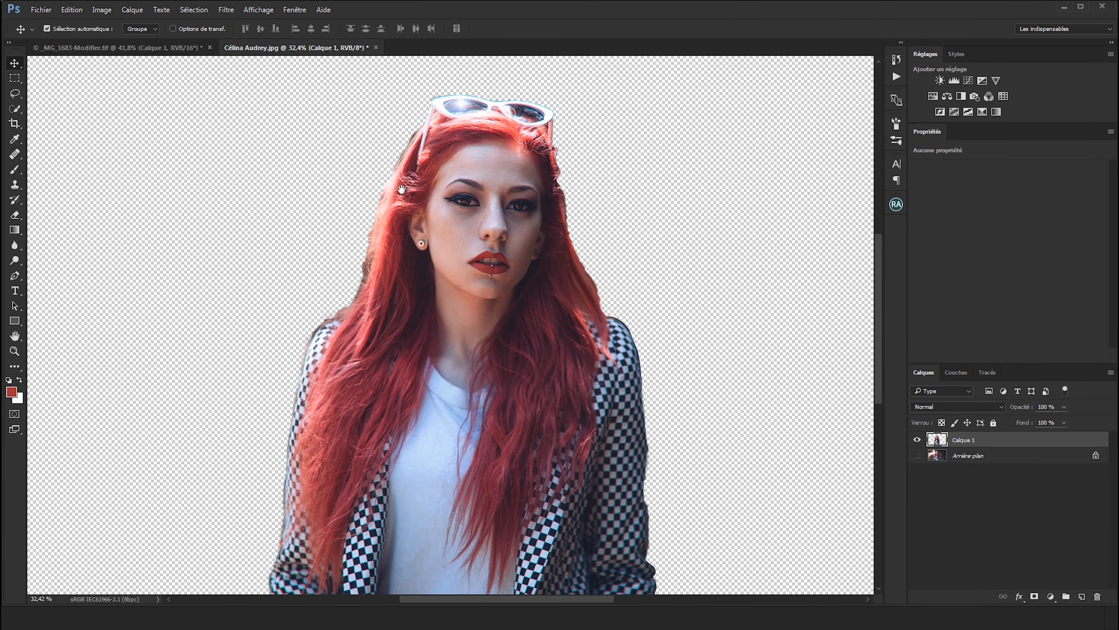
{"action": "scroll", "coordinate": [577, 144], "scroll_direction": "up", "scroll_amount": 4}
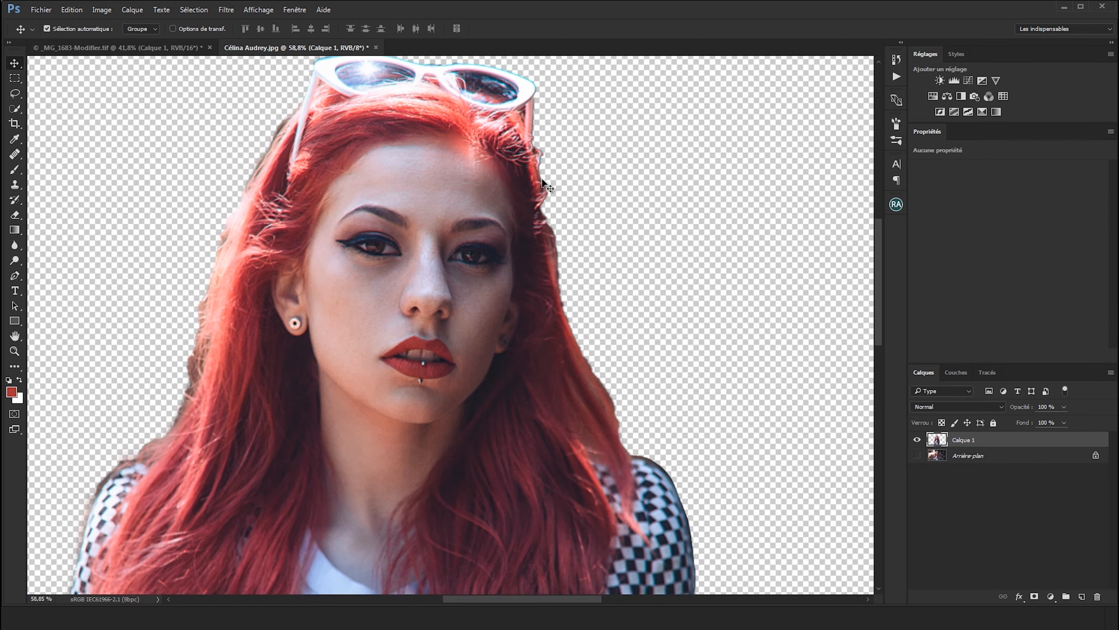
{"action": "scroll", "coordinate": [89, 360], "scroll_direction": "down", "scroll_amount": 6}
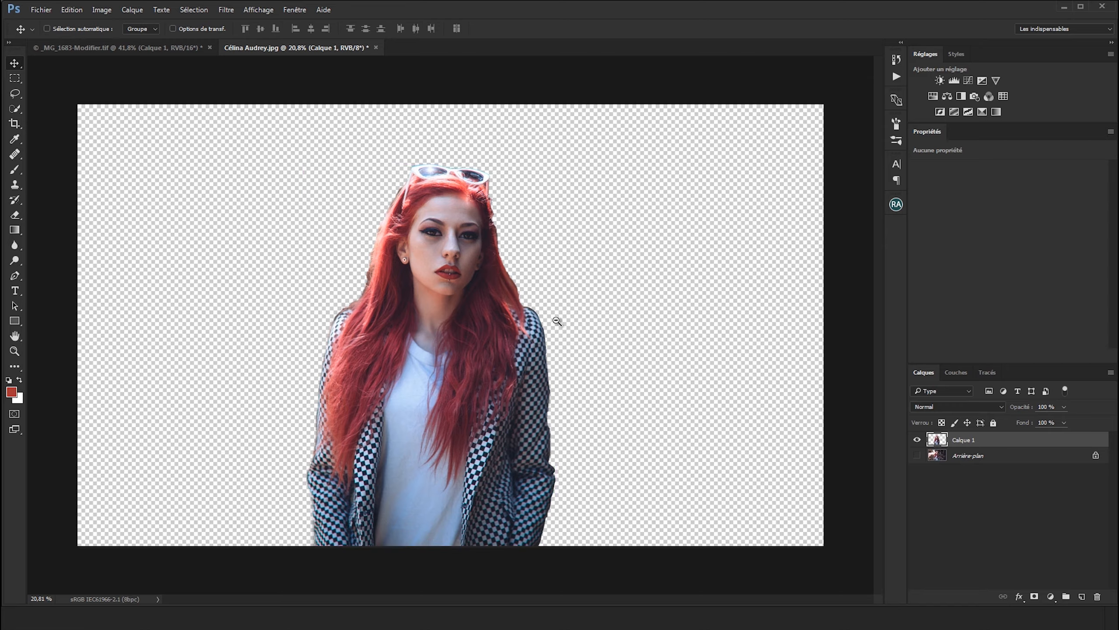
{"action": "scroll", "coordinate": [522, 283], "scroll_direction": "up", "scroll_amount": 7}
{"action": "scroll", "coordinate": [542, 366], "scroll_direction": "up", "scroll_amount": 4}
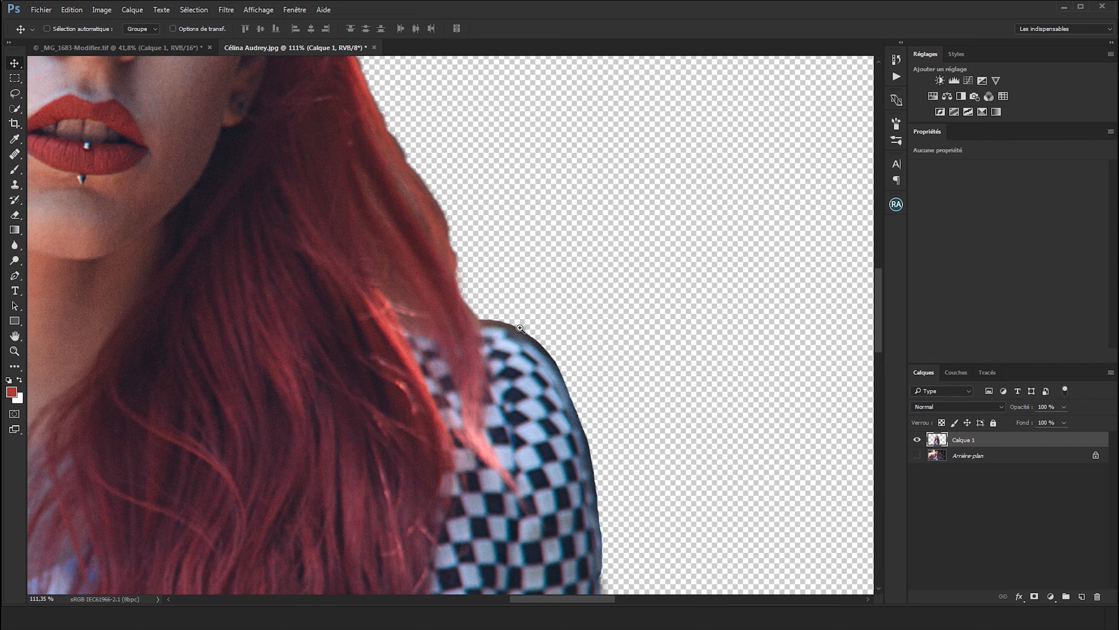
{"action": "scroll", "coordinate": [360, 306], "scroll_direction": "down", "scroll_amount": 8}
{"action": "scroll", "coordinate": [366, 306], "scroll_direction": "up", "scroll_amount": 1}
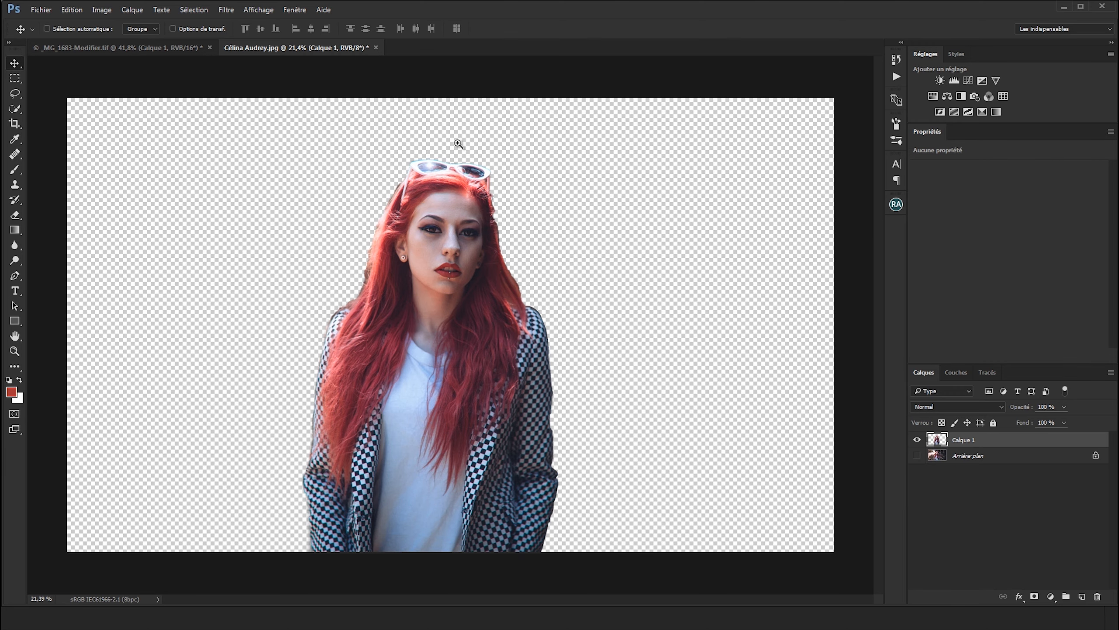
{"action": "scroll", "coordinate": [421, 152], "scroll_direction": "up", "scroll_amount": 5}
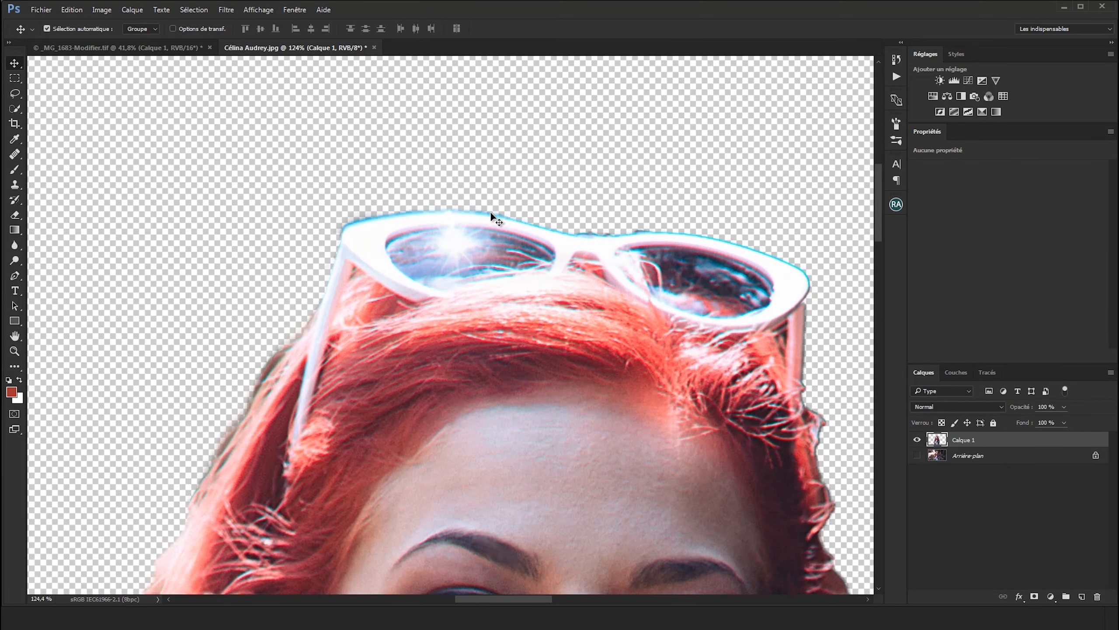
{"action": "left_click_drag", "start_coordinate": [609, 450], "coordinate": [426, 223]}
{"action": "left_click_drag", "start_coordinate": [565, 420], "coordinate": [480, 516]}
{"action": "left_click_drag", "start_coordinate": [458, 424], "coordinate": [404, 386]}
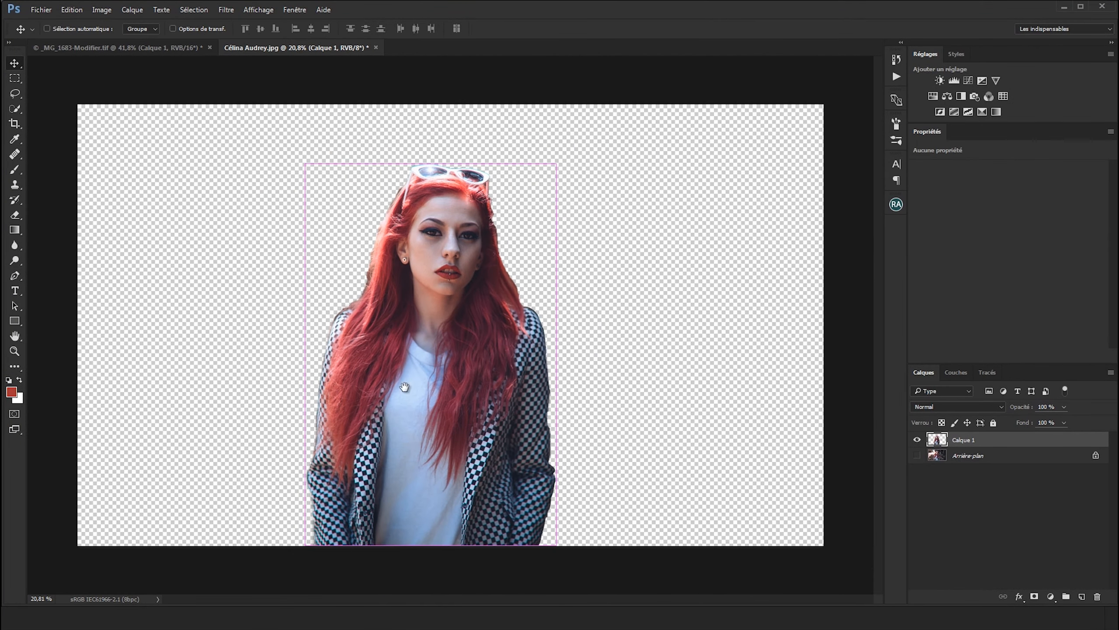
Show the Arrière-plan layer again and isolate Calque 1 so that only the cutout is displayed.
{"action": "left_click", "coordinate": [937, 457]}
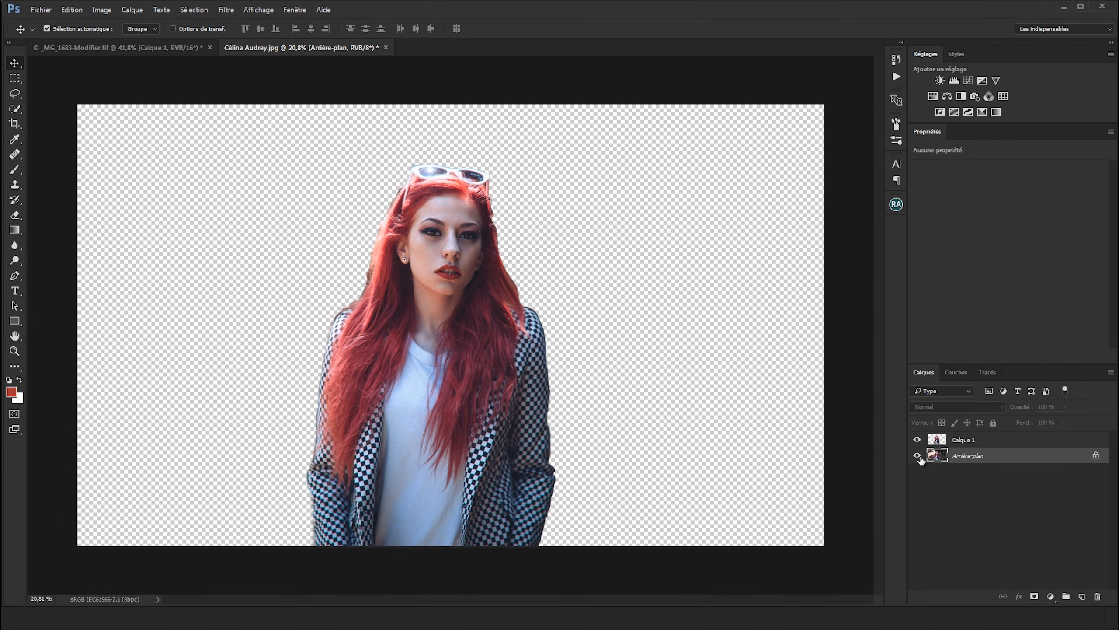
{"action": "left_click", "coordinate": [917, 455]}
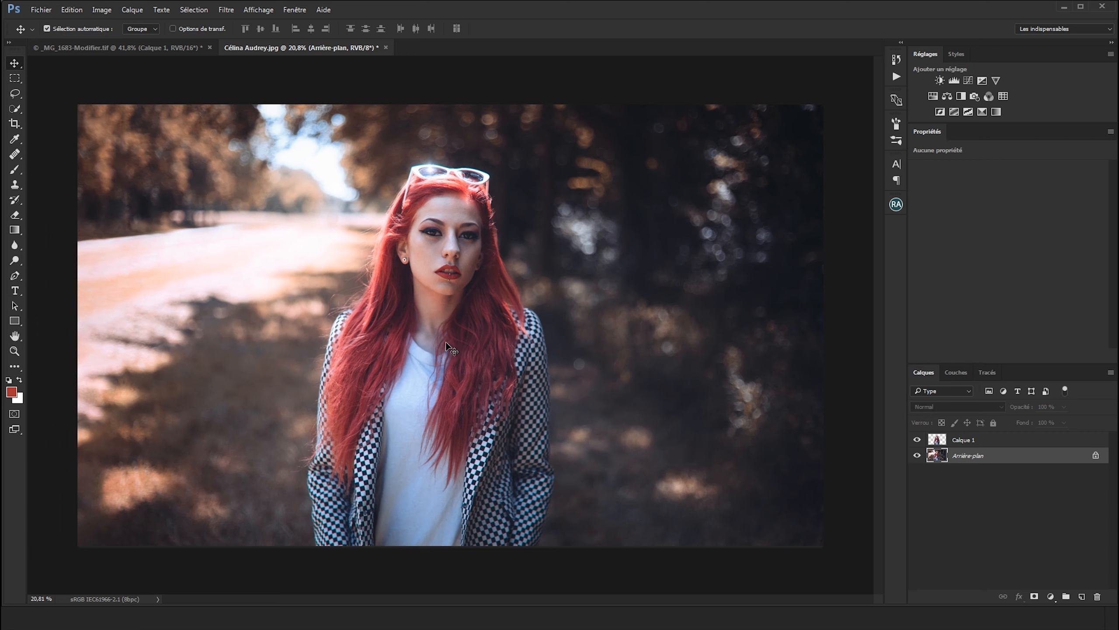
{"action": "left_click", "coordinate": [941, 441]}
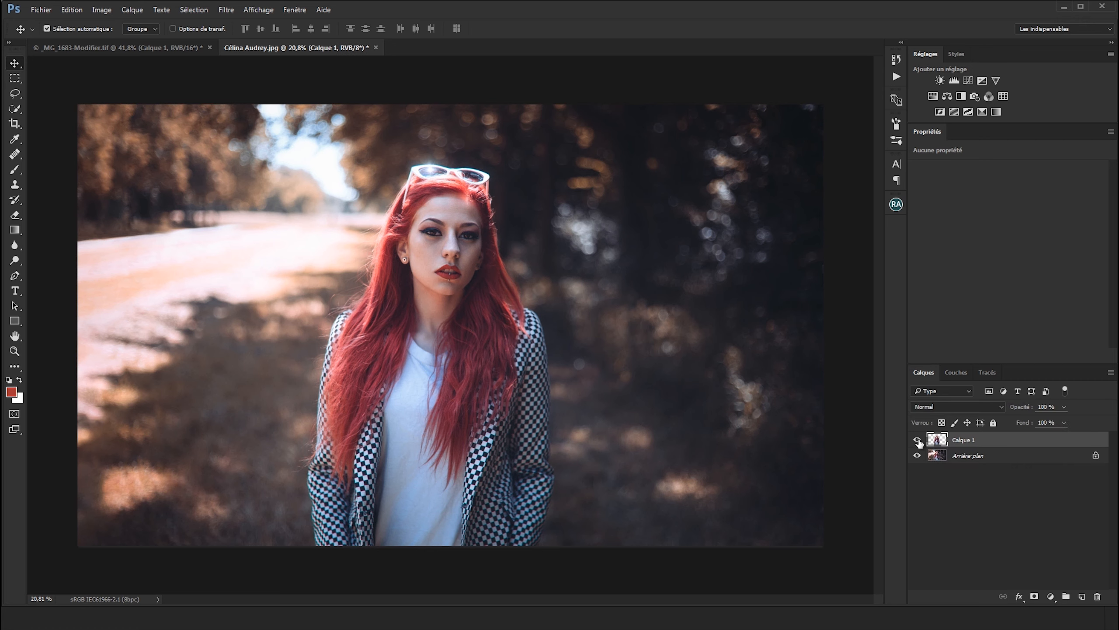
{"action": "left_click", "coordinate": [917, 440], "text": "alt"}
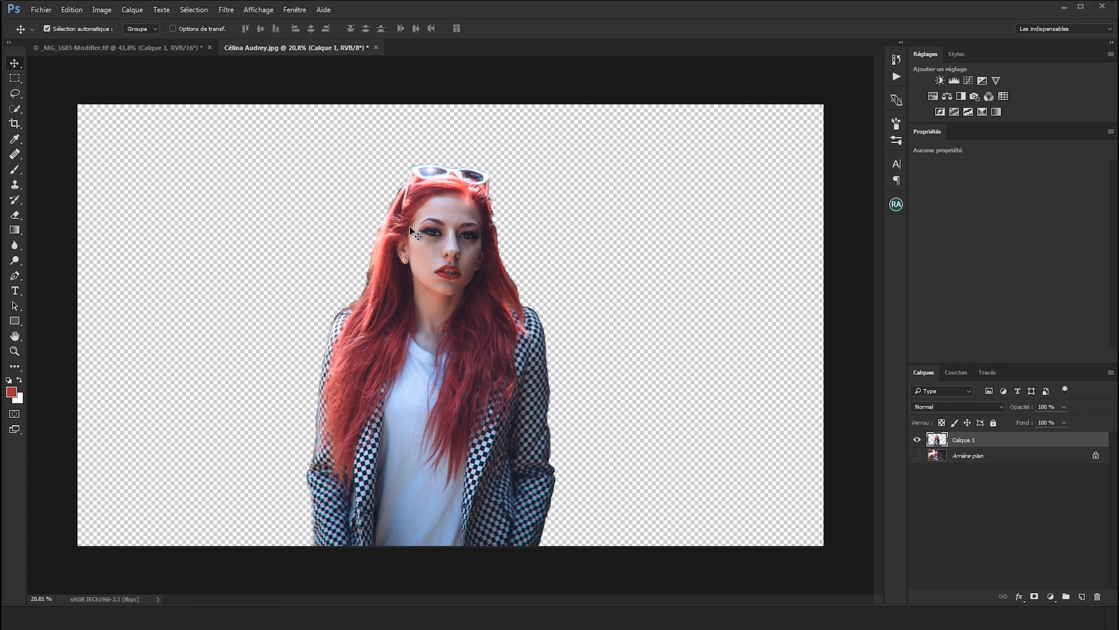
Load Calque 1's outline as a selection, make Arrière-plan the active visible layer and hide Calque 1.
{"action": "left_click", "coordinate": [939, 441], "text": "ctrl"}
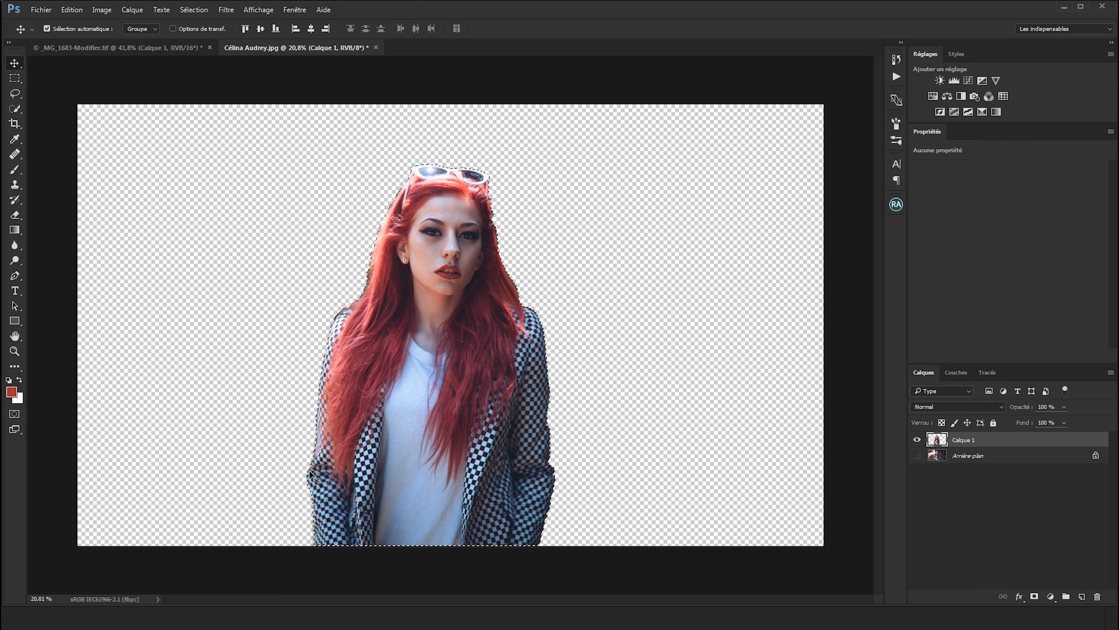
{"action": "left_click", "coordinate": [945, 461]}
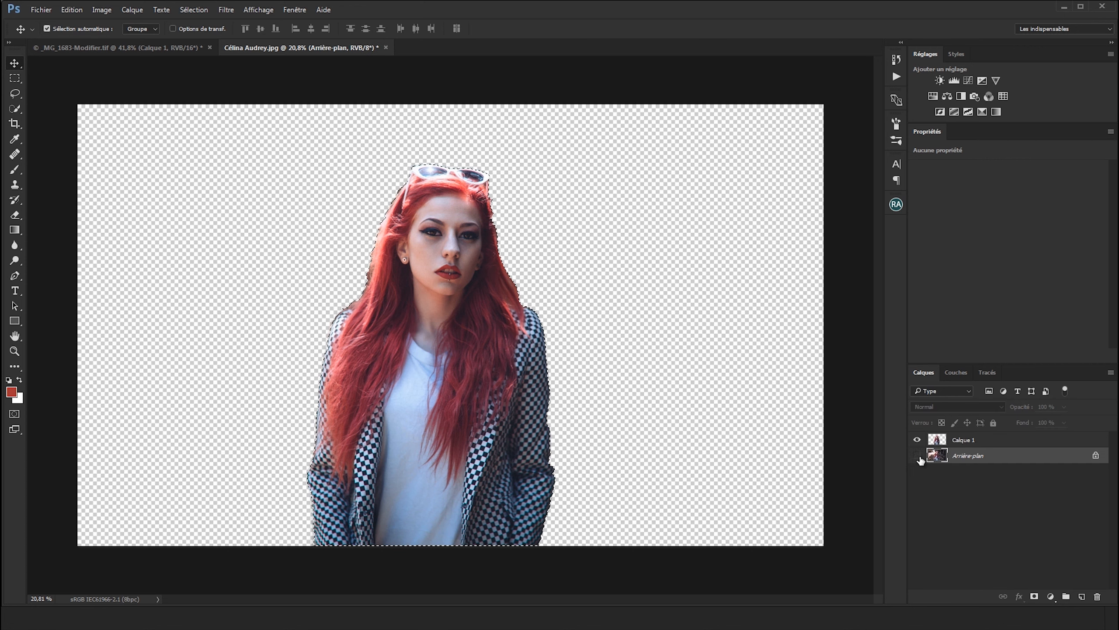
{"action": "left_click", "coordinate": [917, 455]}
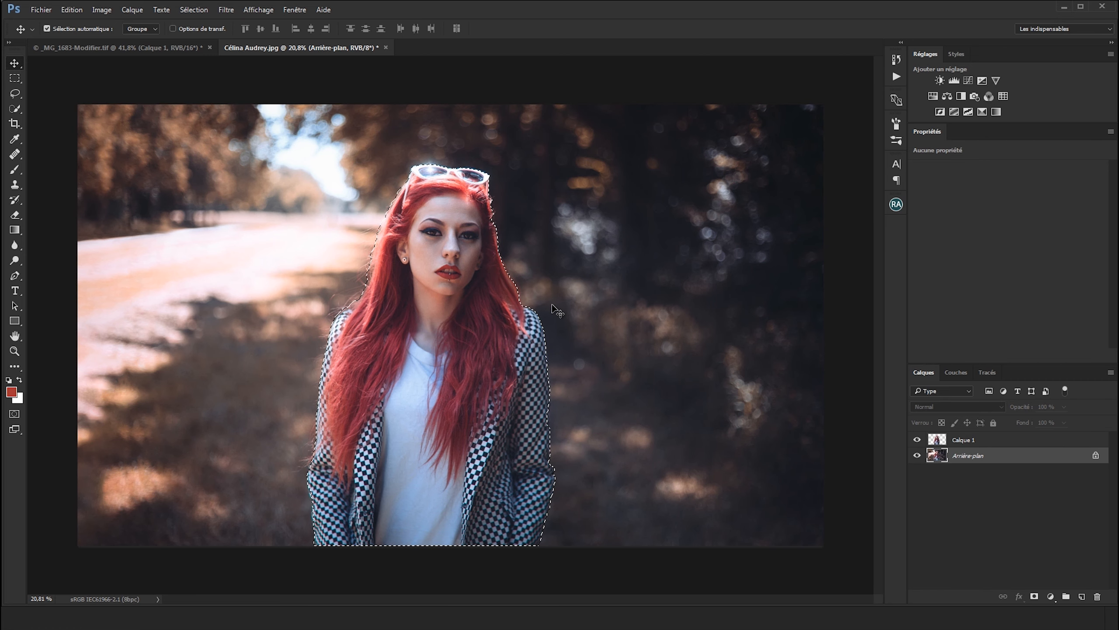
{"action": "left_click", "coordinate": [917, 438]}
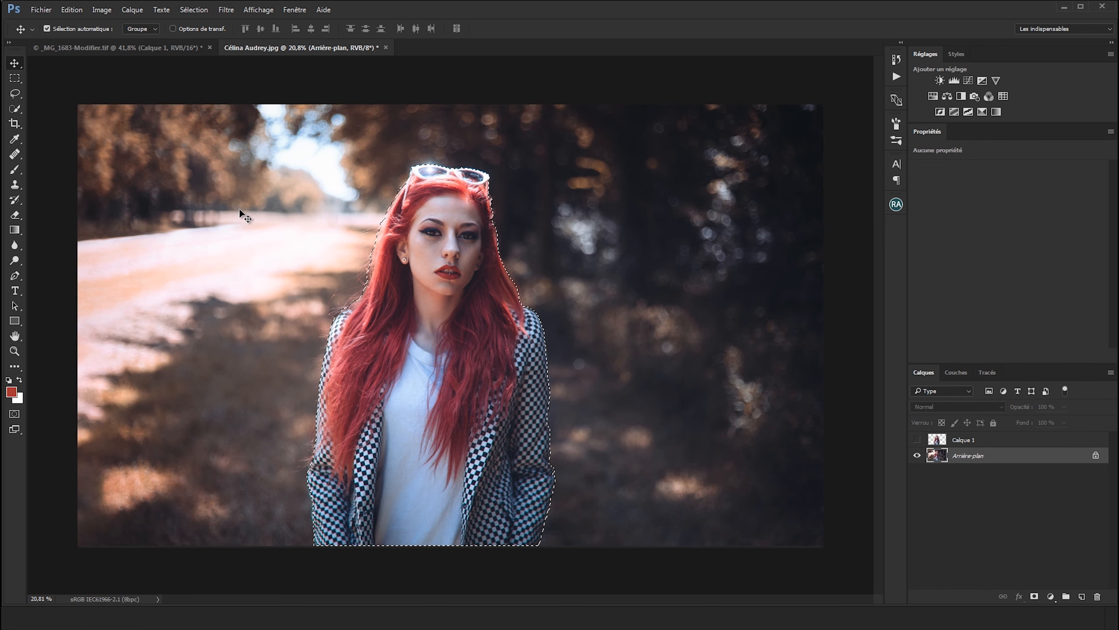
Feather the selection loaded from the cutout by 0,1 pixels on the Arrière-plan layer.
{"action": "scroll", "coordinate": [388, 229], "scroll_direction": "up", "scroll_amount": 3}
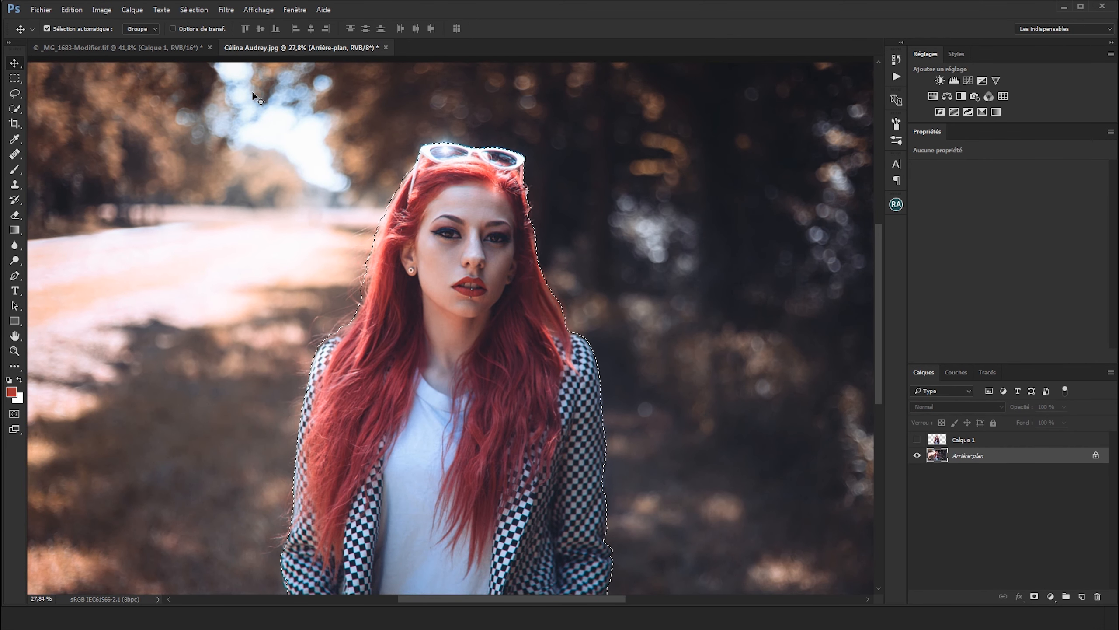
{"action": "key", "text": "shift+F6"}
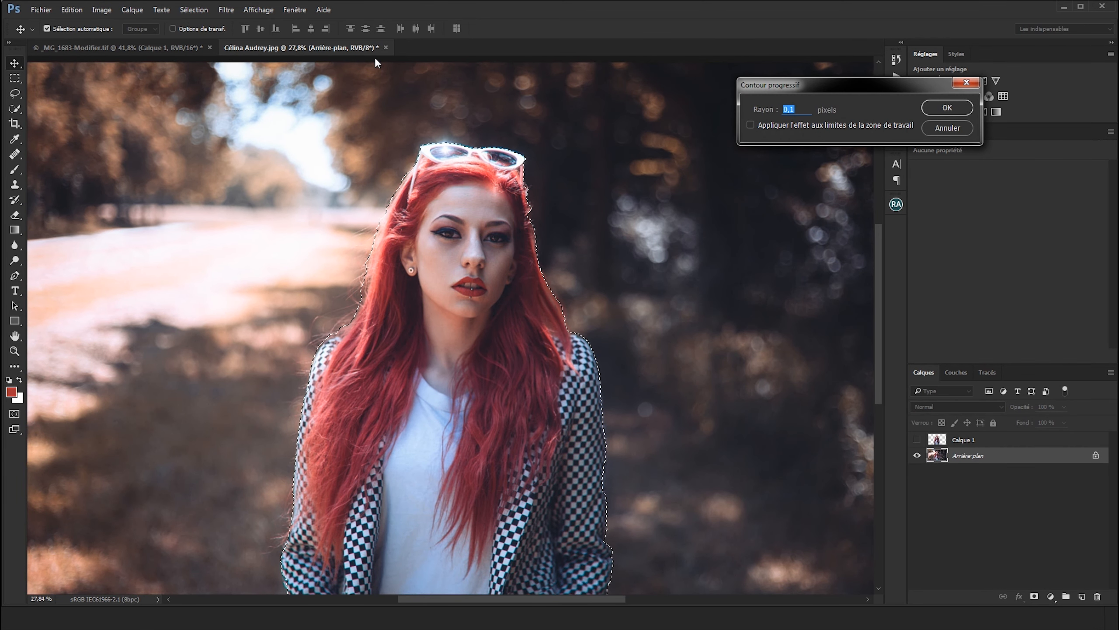
{"action": "key", "text": "Return"}
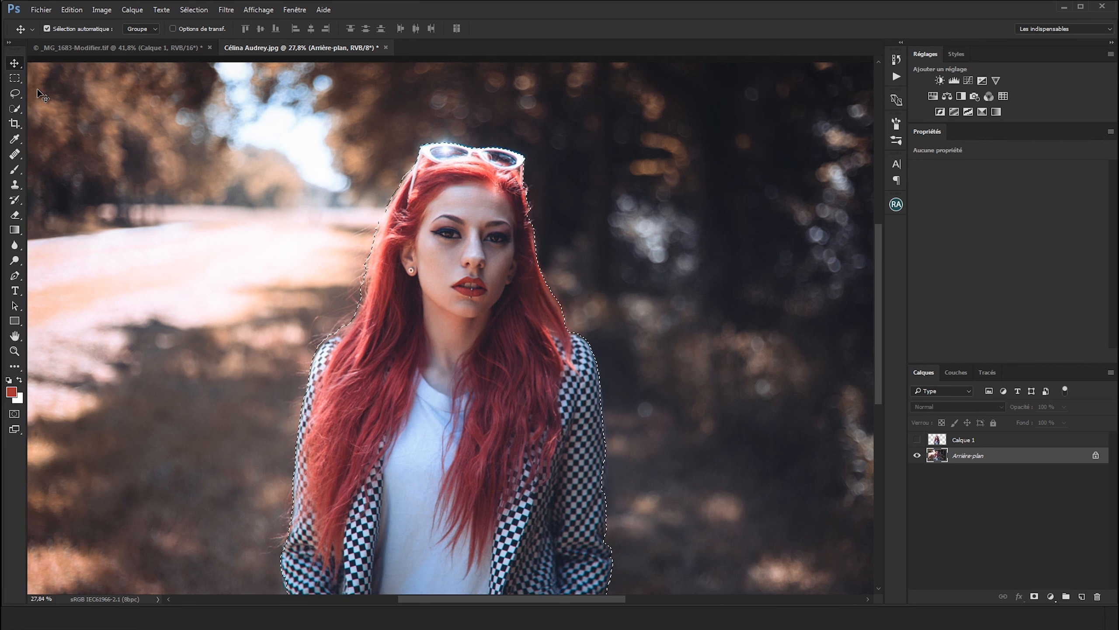
Open the woman's selection in the Select and Mask workspace from the Quick Selection tool.
{"action": "key", "text": "w"}
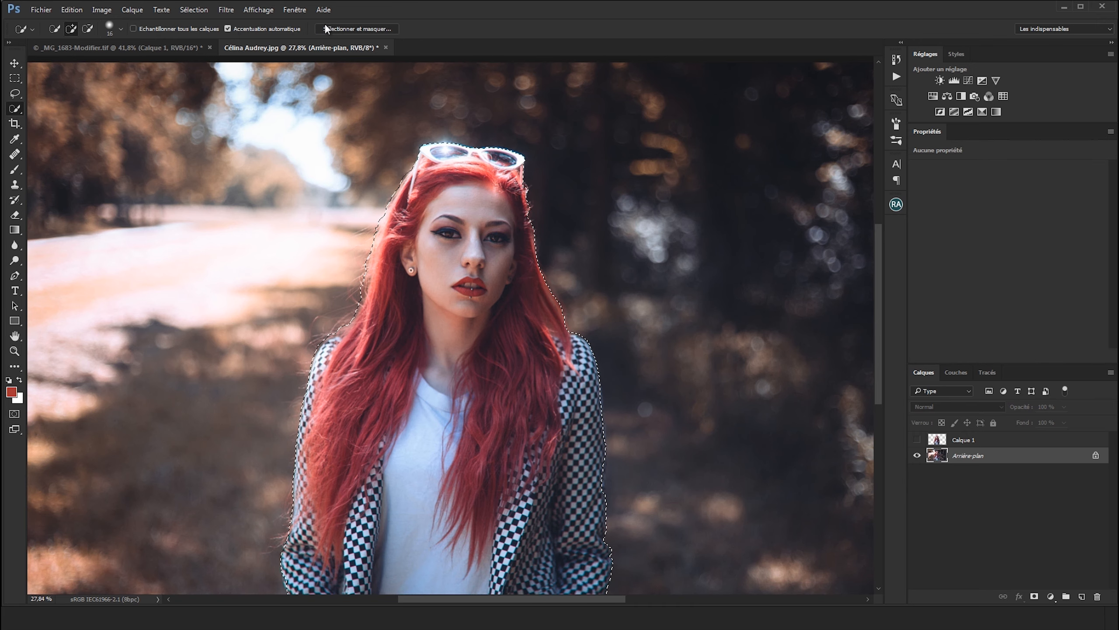
{"action": "left_click", "coordinate": [351, 29]}
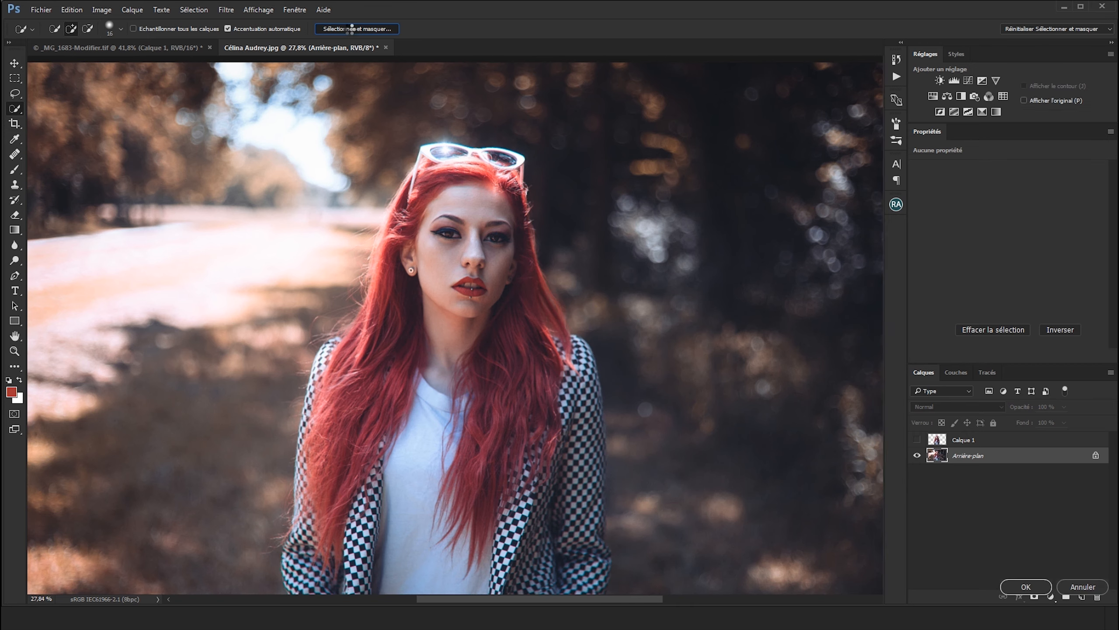
{"action": "left_click", "coordinate": [559, 196], "text": "alt"}
{"action": "mouse_move", "coordinate": [429, 365]}
{"action": "left_mouse_down"}
{"action": "mouse_move", "coordinate": [540, 169]}
{"action": "mouse_move", "coordinate": [522, 234]}
{"action": "mouse_move", "coordinate": [568, 222]}
{"action": "left_mouse_up"}
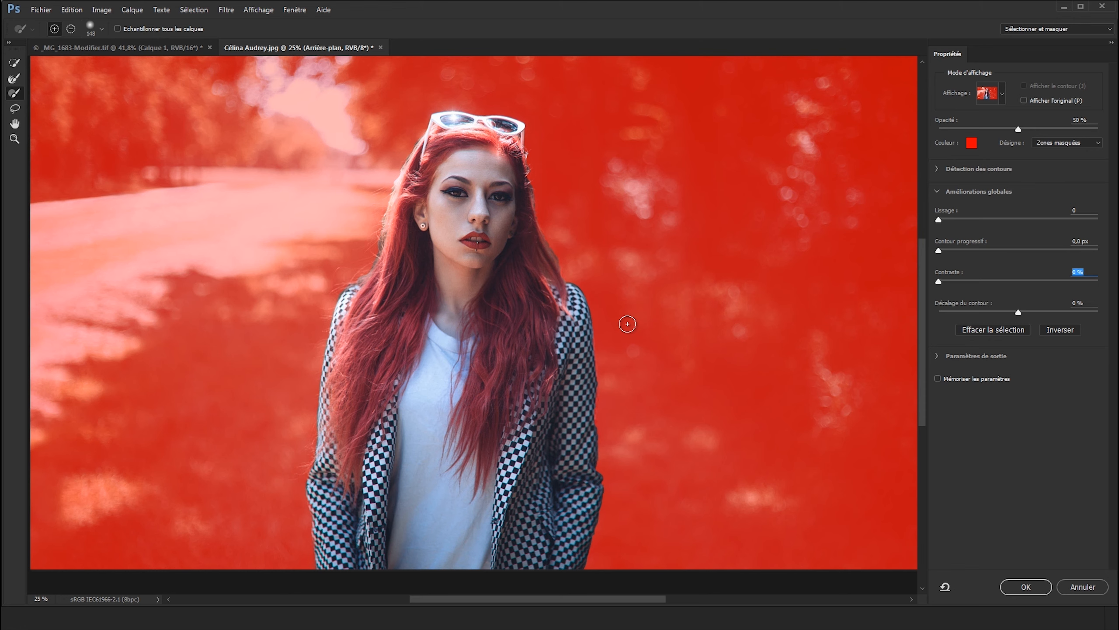
Preview the selection in the Sur calques view mode and return to the Incrustation view mode.
{"action": "left_click", "coordinate": [971, 143]}
{"action": "left_click", "coordinate": [969, 71]}
{"action": "left_click", "coordinate": [1001, 95]}
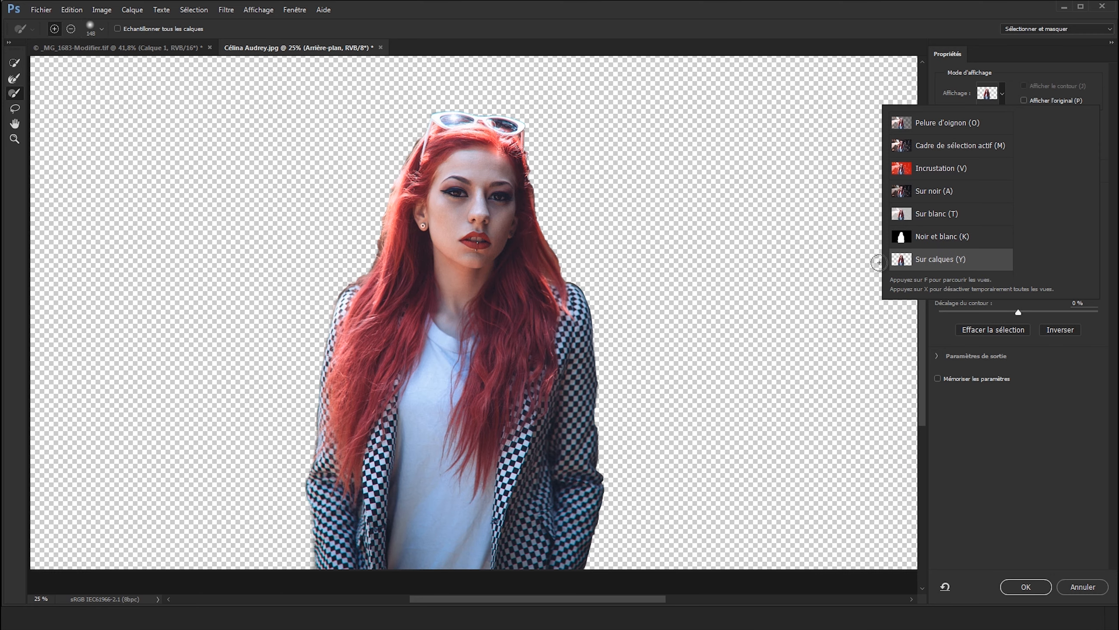
{"action": "left_click", "coordinate": [921, 264]}
{"action": "left_click", "coordinate": [916, 174]}
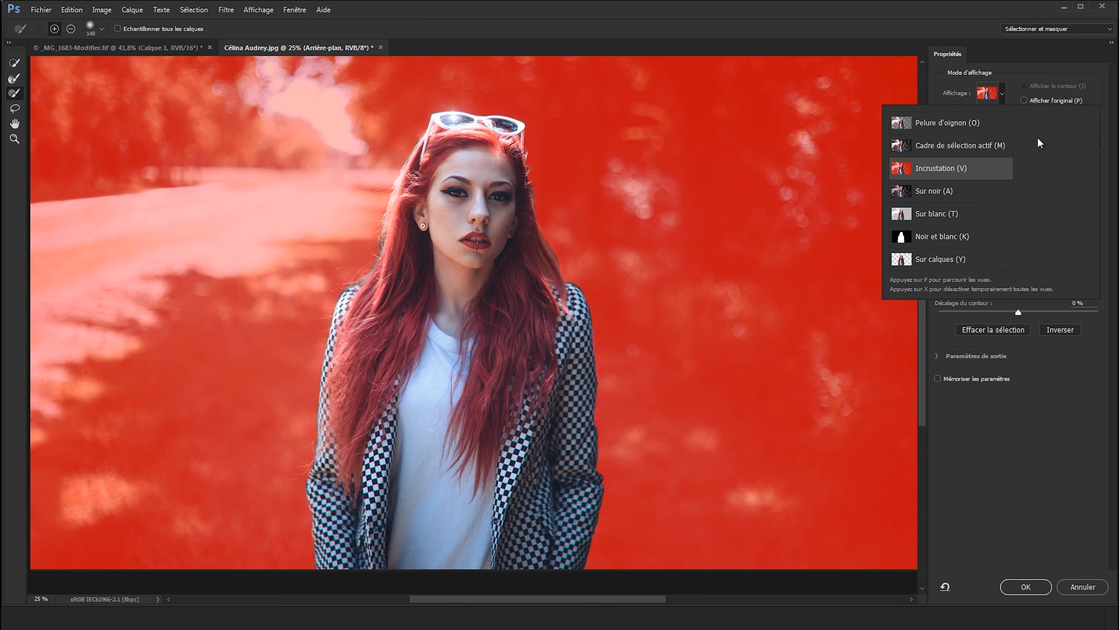
{"action": "left_click", "coordinate": [1003, 94]}
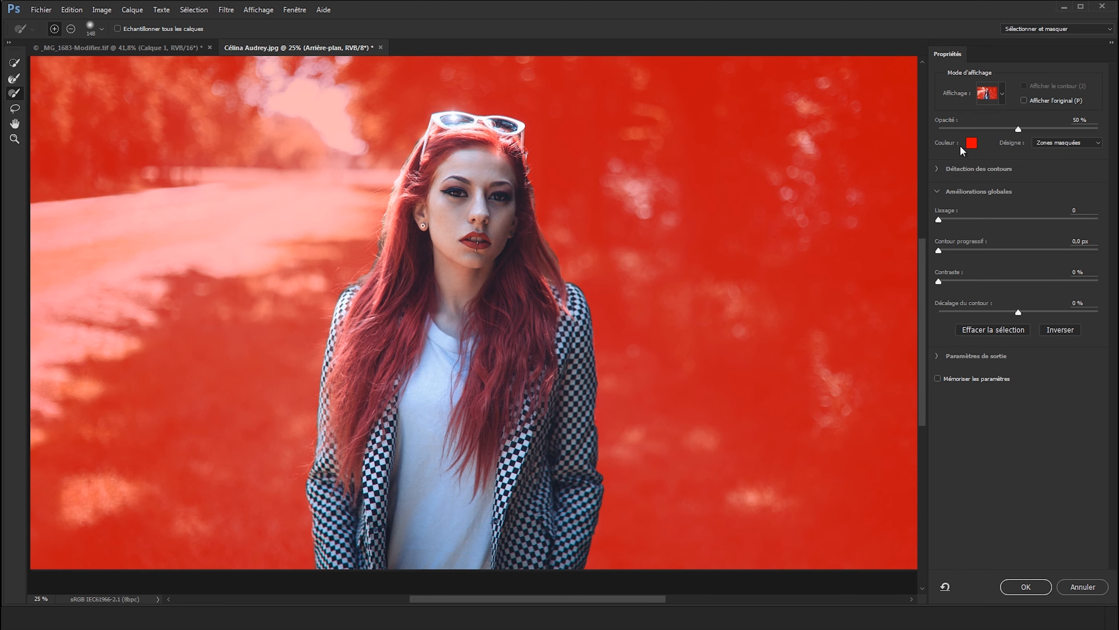
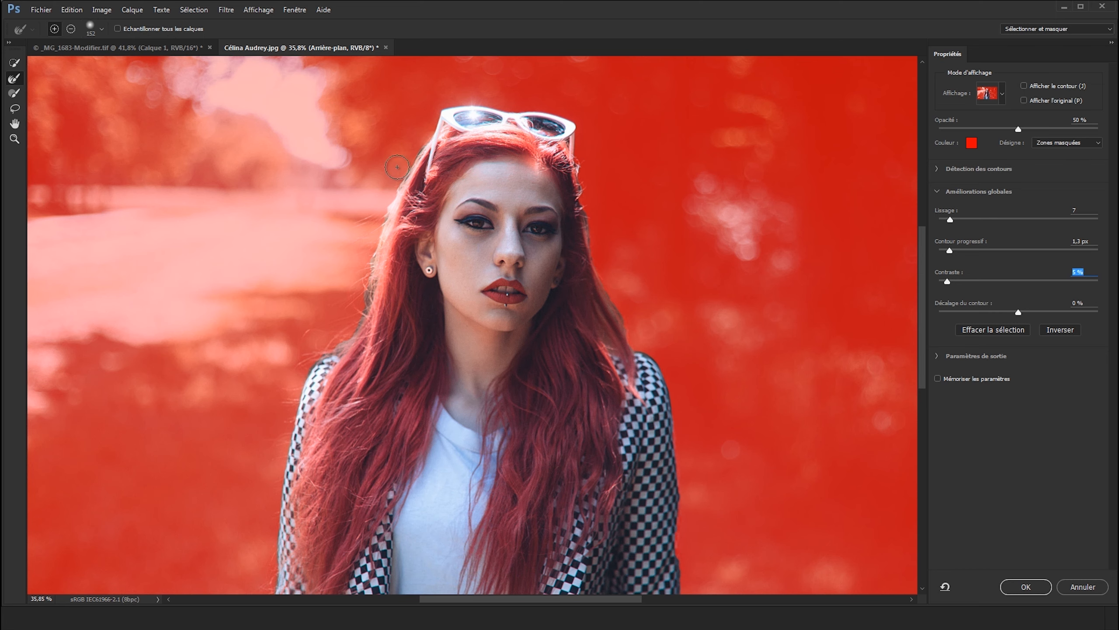
Refine the hair edge on the road side with the Refine Edge Brush, undoing the last stroke and repainting with a smaller brush.
{"action": "mouse_move", "coordinate": [356, 232]}
{"action": "left_mouse_down"}
{"action": "mouse_move", "coordinate": [370, 230]}
{"action": "mouse_move", "coordinate": [356, 232]}
{"action": "left_mouse_up"}
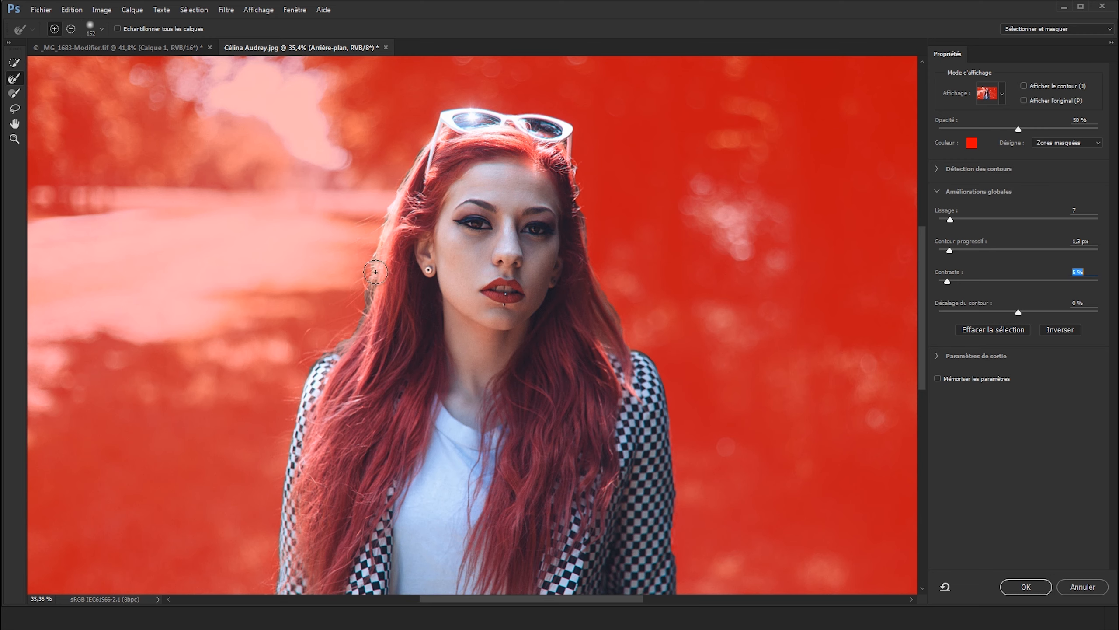
{"action": "mouse_move", "coordinate": [373, 267]}
{"action": "left_mouse_down"}
{"action": "mouse_move", "coordinate": [387, 267]}
{"action": "mouse_move", "coordinate": [370, 270]}
{"action": "left_mouse_up"}
{"action": "left_click_drag", "start_coordinate": [408, 192], "coordinate": [404, 191]}
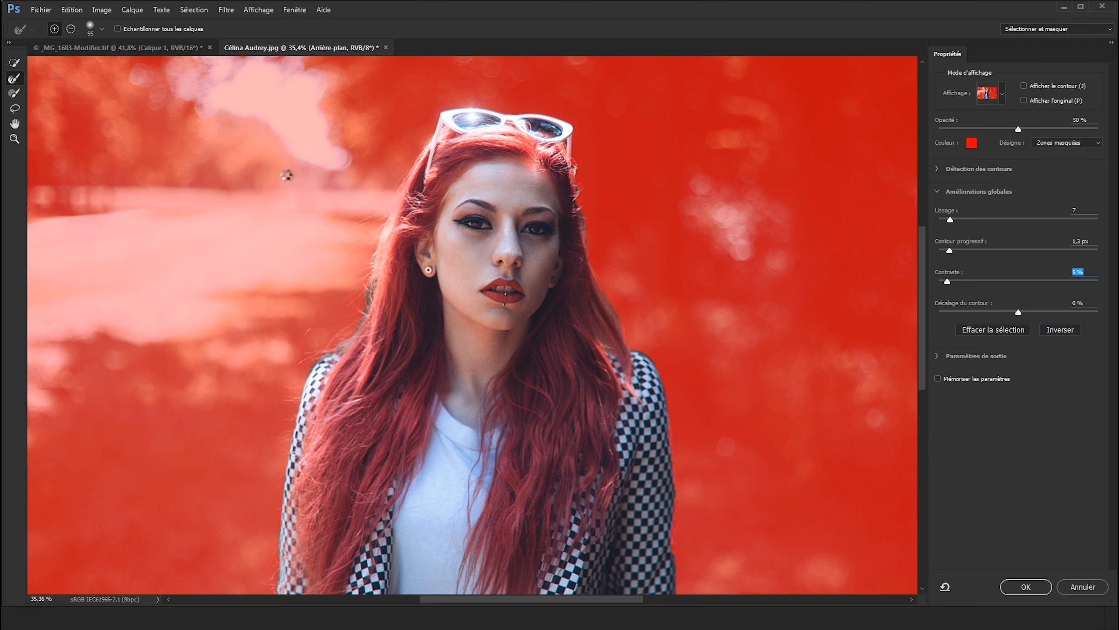
{"action": "key", "text": "ctrl+z"}
{"action": "right_click", "coordinate": [374, 160], "text": "alt"}
{"action": "left_click_drag", "start_coordinate": [374, 160], "coordinate": [369, 159], "text": "alt"}
{"action": "left_click", "coordinate": [287, 183]}
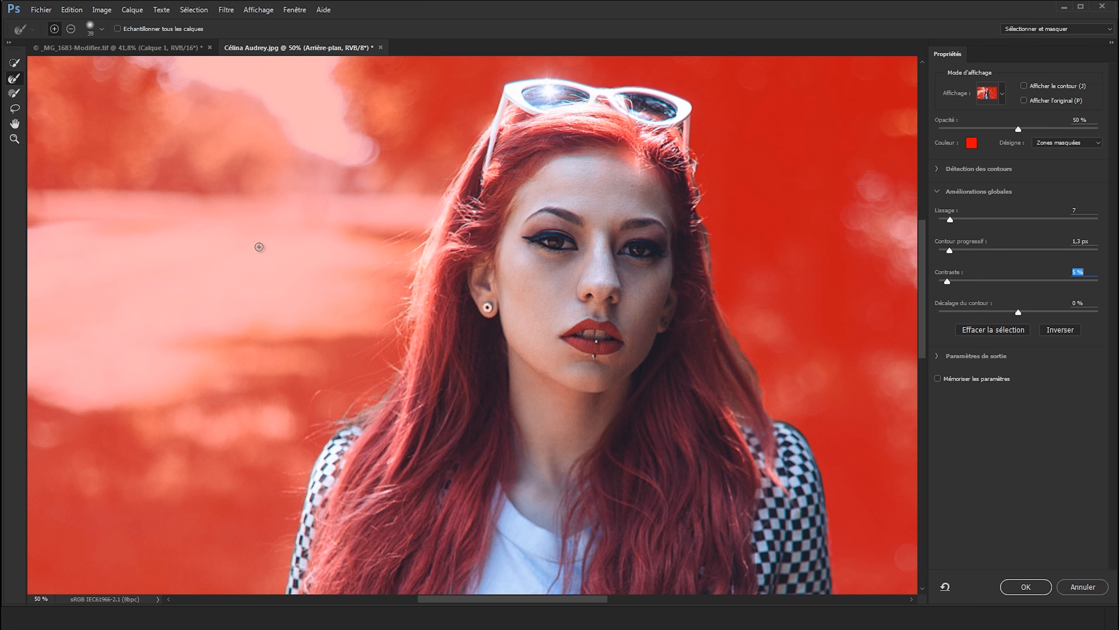
Refine the hair edges around the woman's shoulders on both sides with the Refine Edge Brush at size 39.
{"action": "left_click_drag", "start_coordinate": [344, 367], "coordinate": [365, 273]}
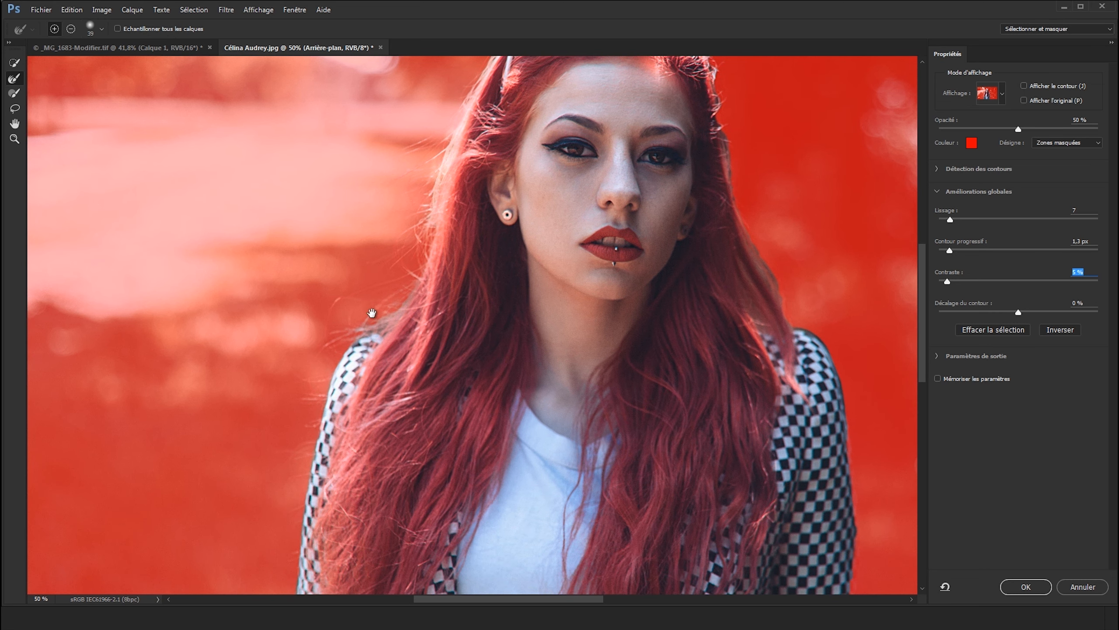
{"action": "left_click_drag", "start_coordinate": [371, 313], "coordinate": [376, 237]}
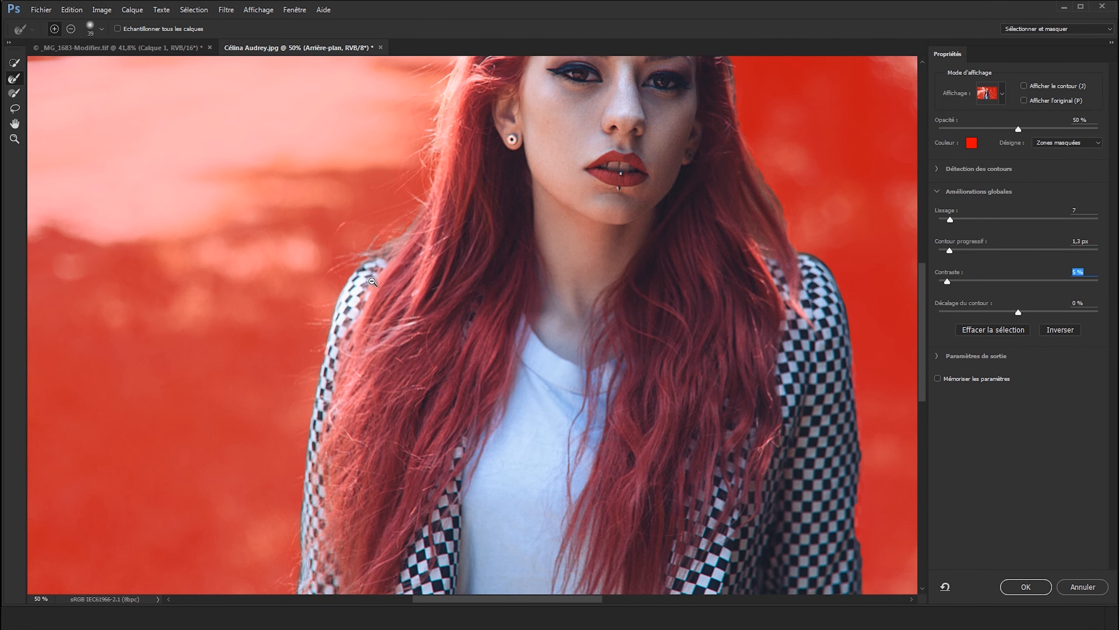
{"action": "left_click", "coordinate": [373, 281], "text": "alt"}
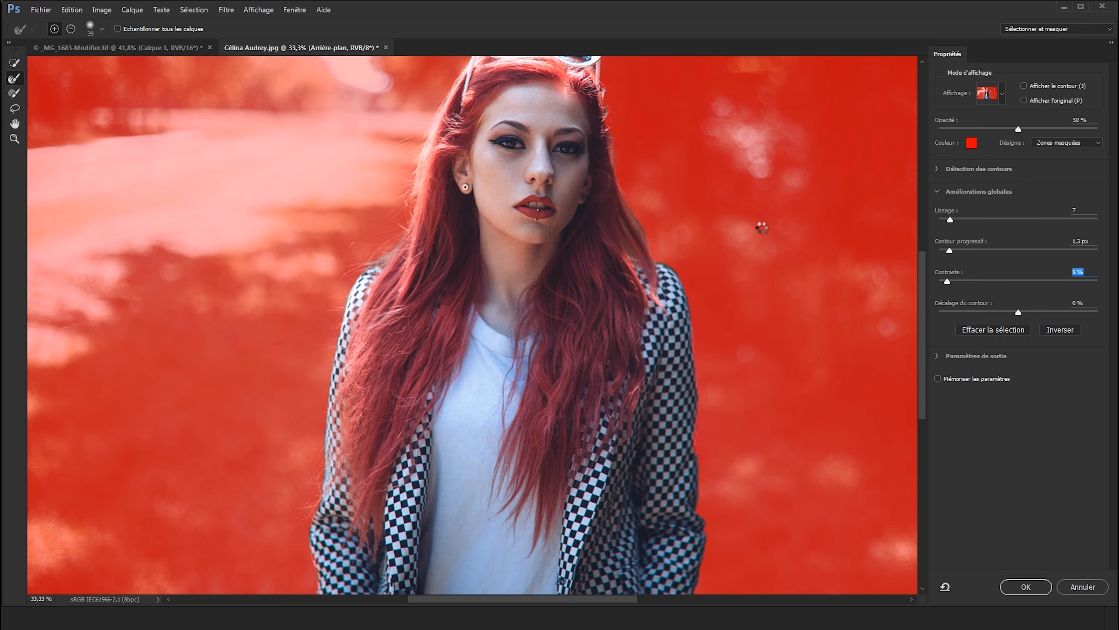
{"action": "left_click", "coordinate": [663, 202]}
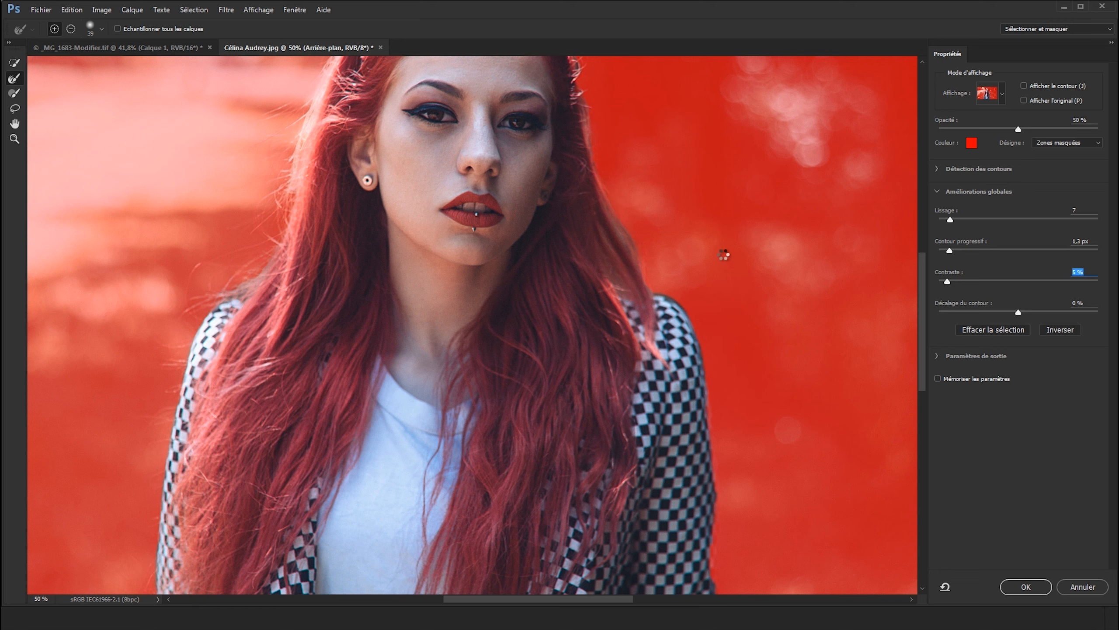
{"action": "left_click_drag", "start_coordinate": [306, 316], "coordinate": [265, 328]}
{"action": "left_click_drag", "start_coordinate": [345, 507], "coordinate": [375, 481]}
{"action": "left_click_drag", "start_coordinate": [347, 409], "coordinate": [388, 361]}
{"action": "left_click", "coordinate": [379, 320]}
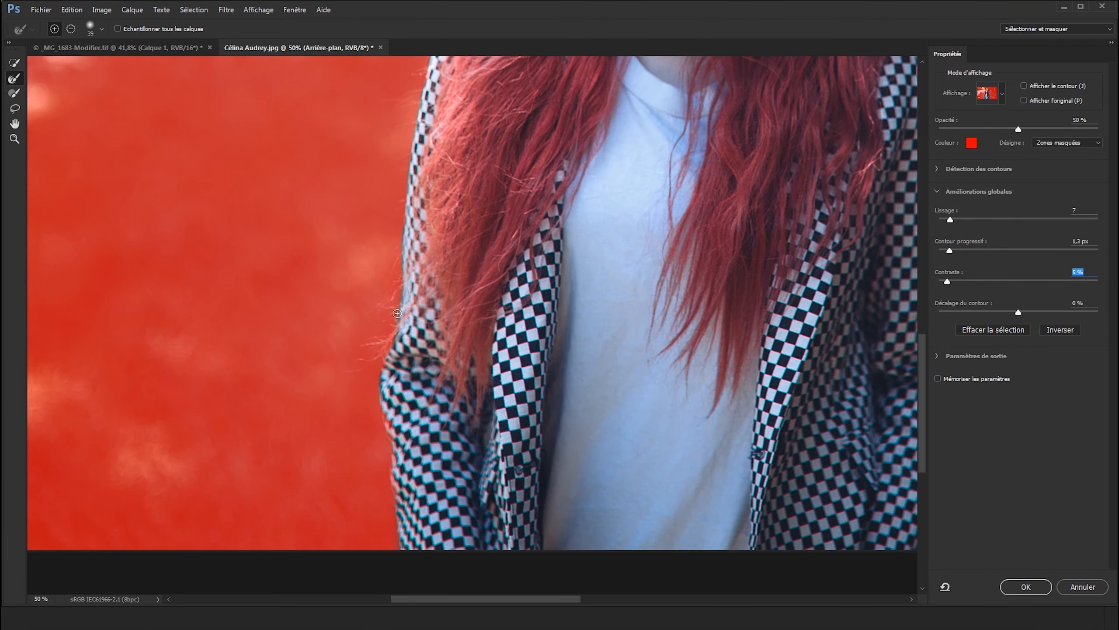
Refine the outer edges of the checkered jacket sleeves, using brush size 23 on the dark-tree side.
{"action": "scroll", "coordinate": [393, 304], "scroll_direction": "down", "scroll_amount": 5}
{"action": "scroll", "coordinate": [393, 304], "scroll_direction": "right", "scroll_amount": 5}
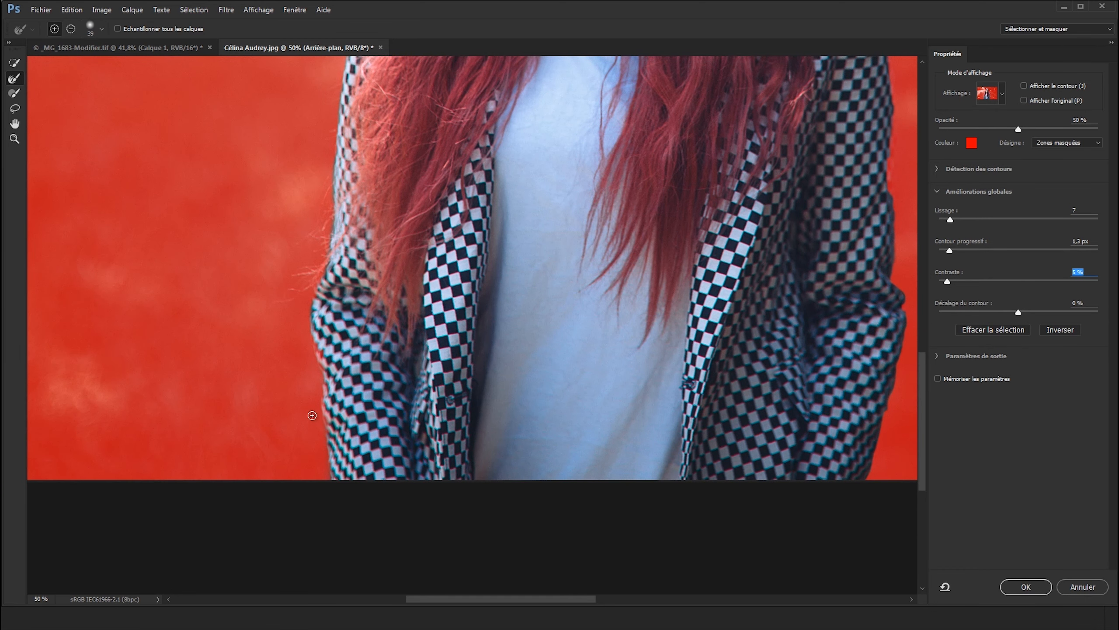
{"action": "scroll", "coordinate": [344, 332], "scroll_direction": "right", "scroll_amount": 15}
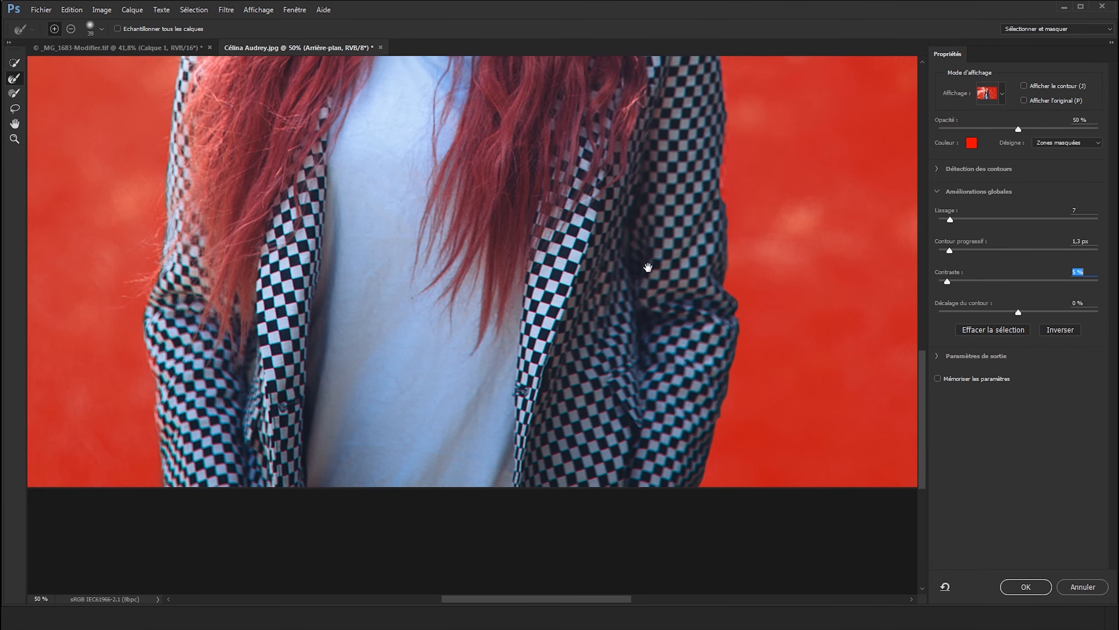
{"action": "scroll", "coordinate": [652, 249], "scroll_direction": "up", "scroll_amount": 4}
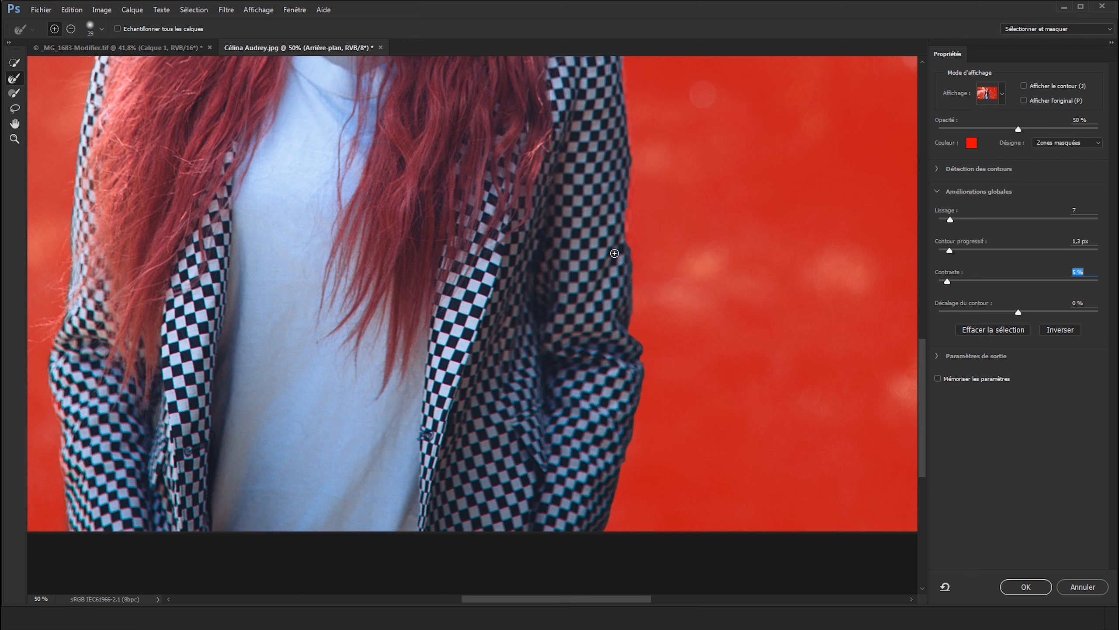
{"action": "left_click_drag", "start_coordinate": [635, 259], "coordinate": [632, 257], "text": "alt"}
{"action": "left_click_drag", "start_coordinate": [642, 253], "coordinate": [680, 327]}
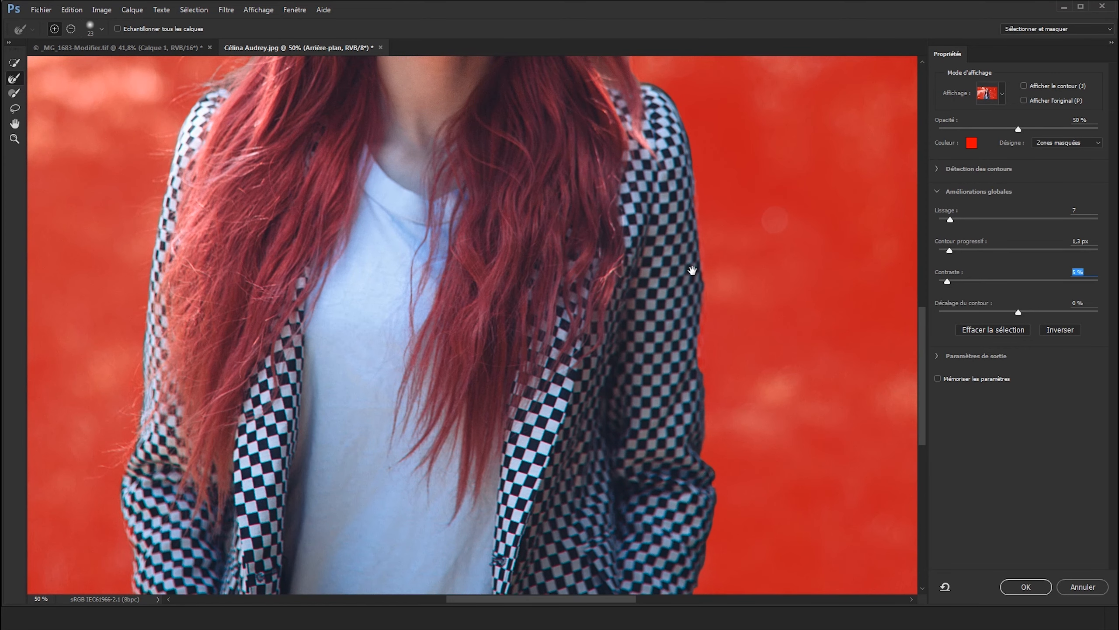
Enlarge the brush, set Contraste to 4 %, and refine the hair edge on the dark-tree side above the shoulder.
{"action": "scroll", "coordinate": [591, 307], "scroll_direction": "down", "scroll_amount": 3}
{"action": "scroll", "coordinate": [385, 298], "scroll_direction": "down", "scroll_amount": 2}
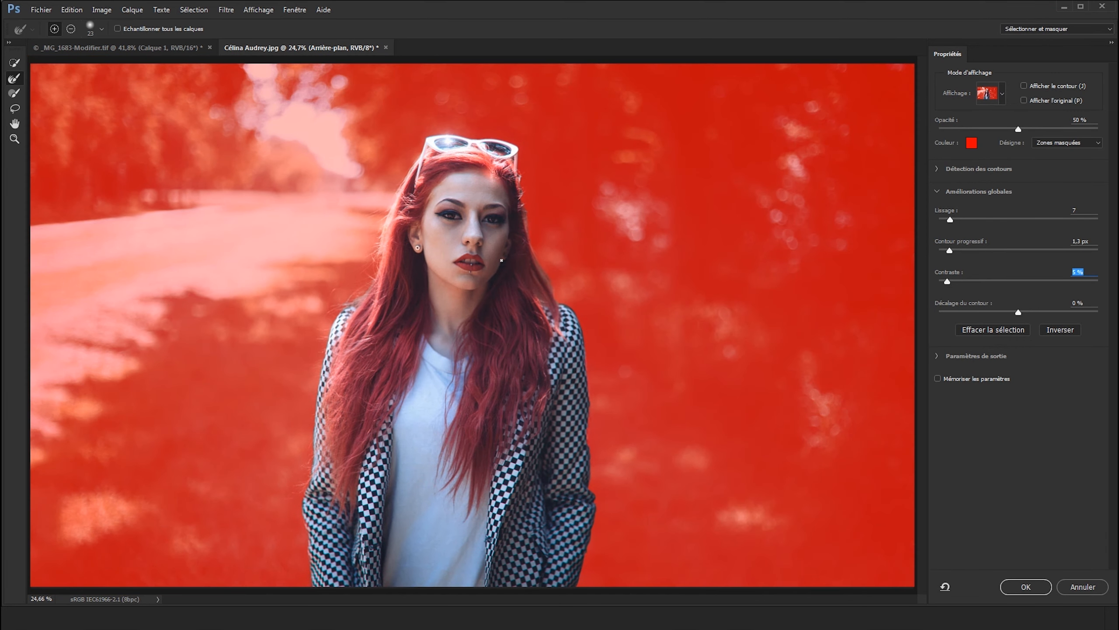
{"action": "scroll", "coordinate": [532, 184], "scroll_direction": "up", "scroll_amount": 6}
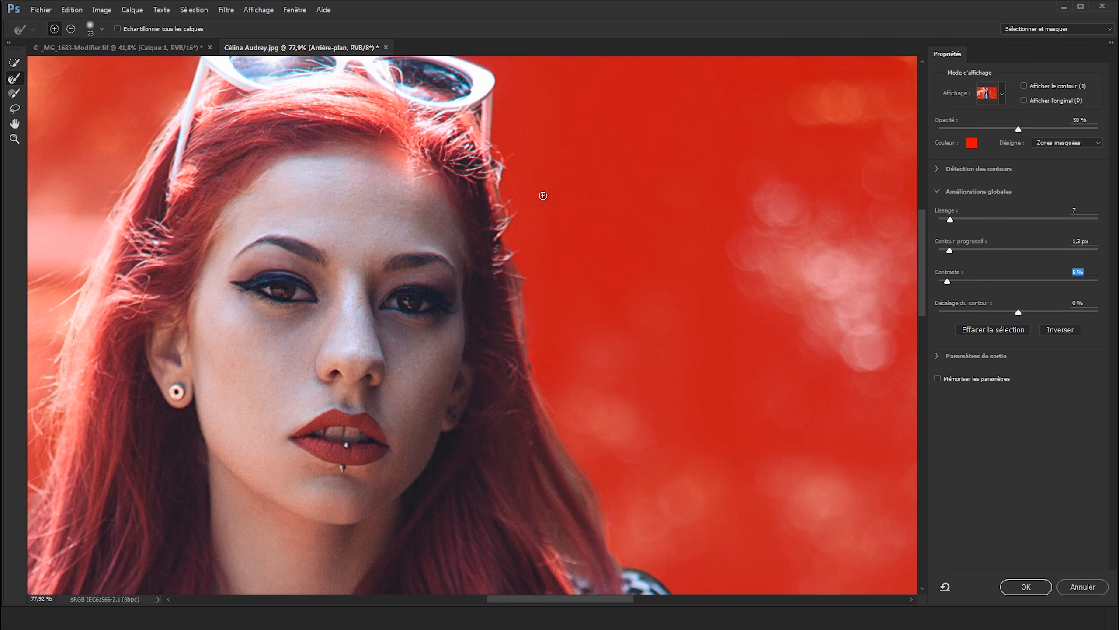
{"action": "scroll", "coordinate": [547, 227], "scroll_direction": "down", "scroll_amount": 4}
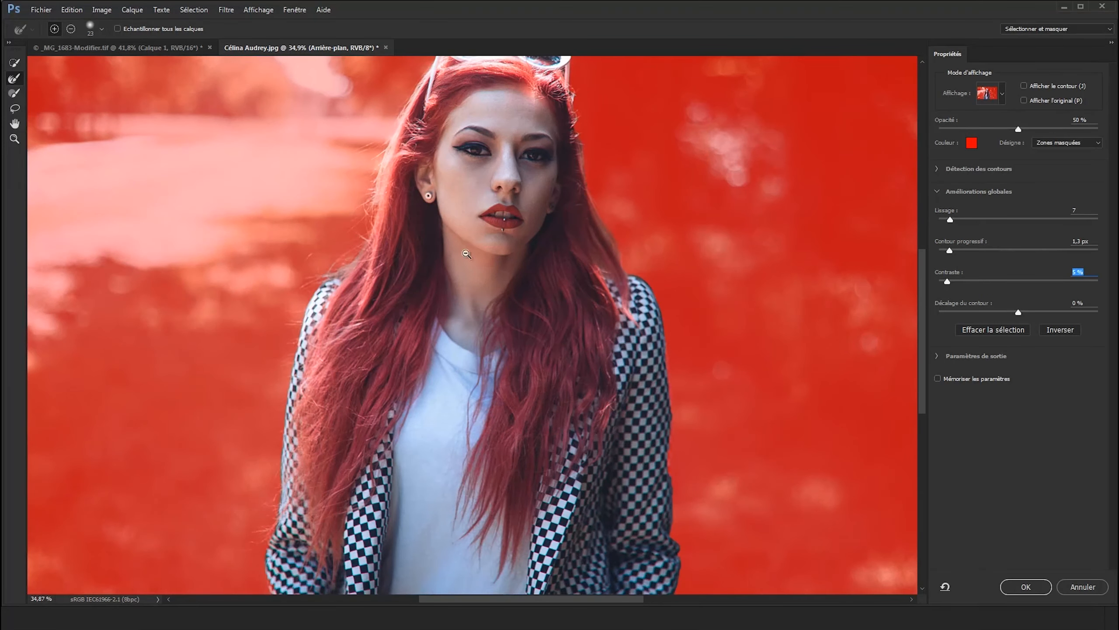
{"action": "scroll", "coordinate": [467, 254], "scroll_direction": "down", "scroll_amount": 1}
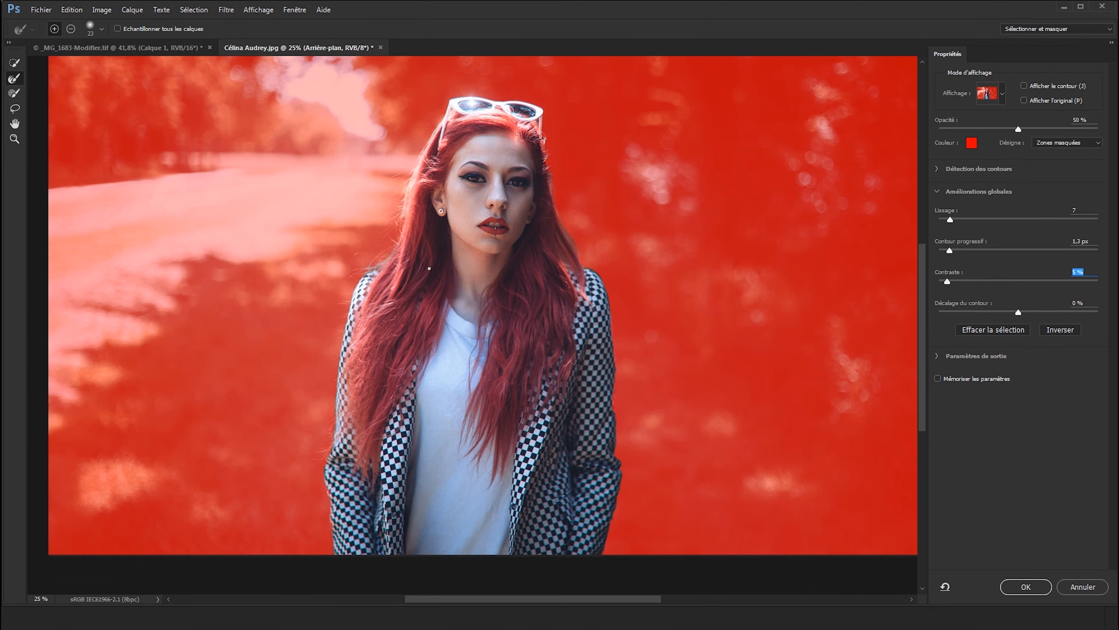
{"action": "left_click_drag", "start_coordinate": [574, 232], "coordinate": [582, 232], "text": "alt"}
{"action": "scroll", "coordinate": [571, 242], "scroll_direction": "up", "scroll_amount": 2}
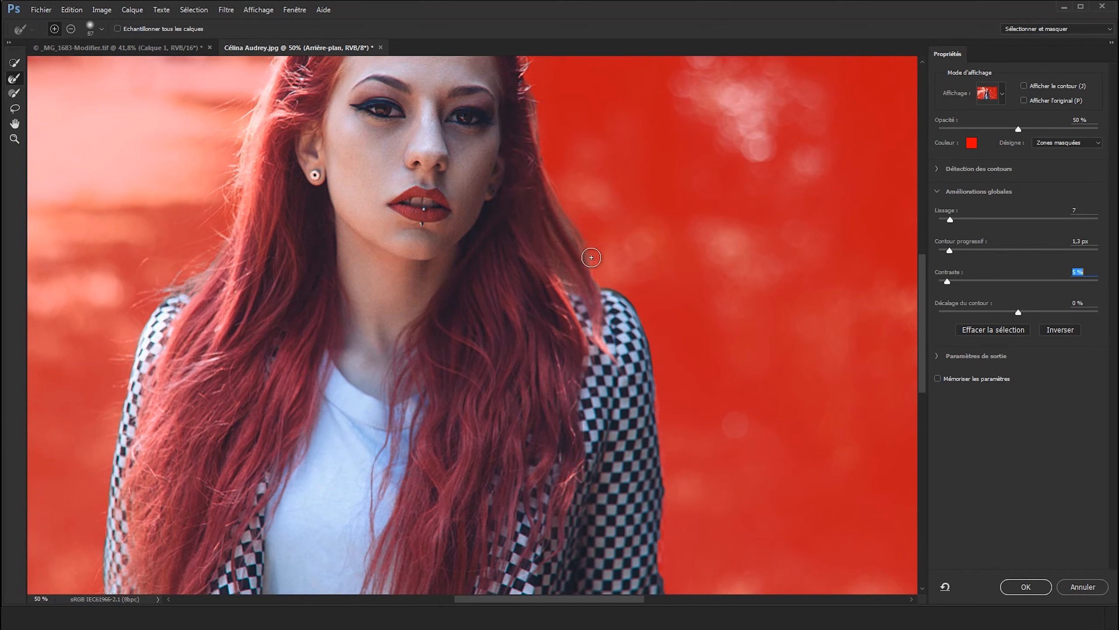
{"action": "left_click_drag", "start_coordinate": [566, 270], "coordinate": [577, 266], "text": "alt"}
{"action": "type", "text": "4"}
{"action": "left_click_drag", "start_coordinate": [575, 256], "coordinate": [566, 261], "text": "alt"}
{"action": "left_click", "coordinate": [618, 237]}
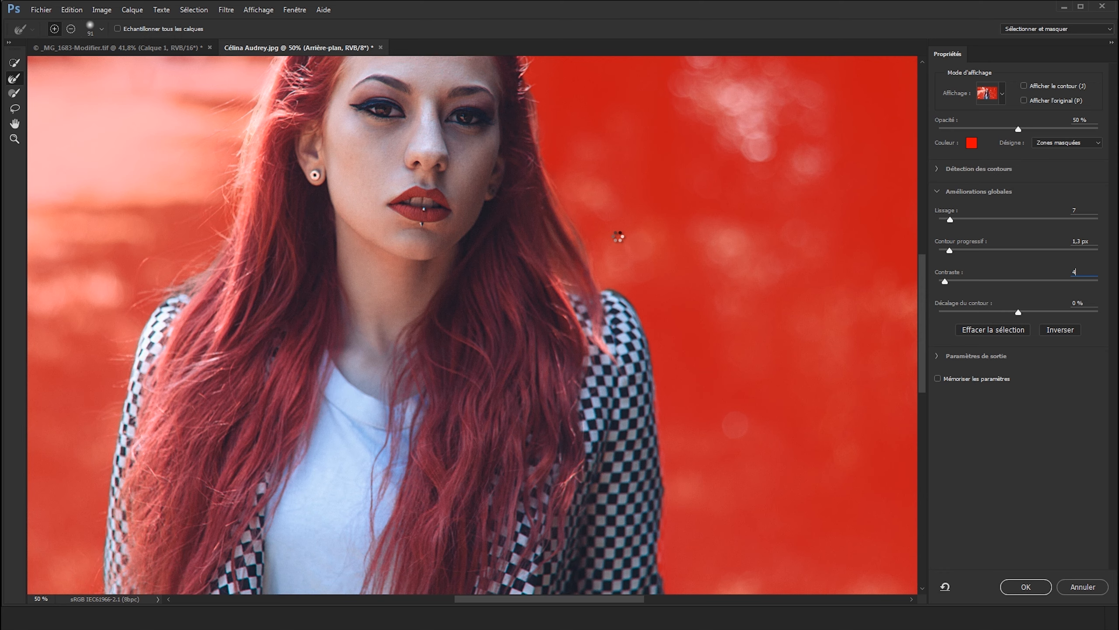
Apply the refined selection from Select and Mask and copy the selected woman from Arrière-plan onto a new layer.
{"action": "left_click", "coordinate": [547, 223], "text": "alt"}
{"action": "left_click_drag", "start_coordinate": [407, 385], "coordinate": [511, 315]}
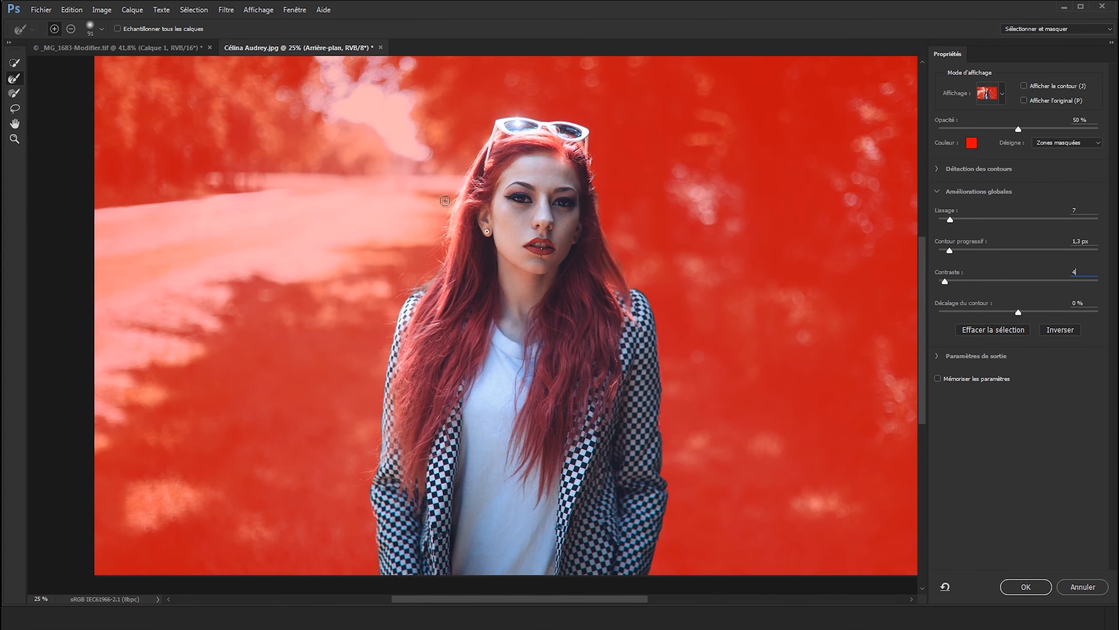
{"action": "mouse_move", "coordinate": [579, 304]}
{"action": "left_mouse_down"}
{"action": "mouse_move", "coordinate": [530, 278]}
{"action": "mouse_move", "coordinate": [585, 318]}
{"action": "mouse_move", "coordinate": [476, 305]}
{"action": "mouse_move", "coordinate": [569, 294]}
{"action": "left_mouse_up"}
{"action": "left_click", "coordinate": [1026, 587]}
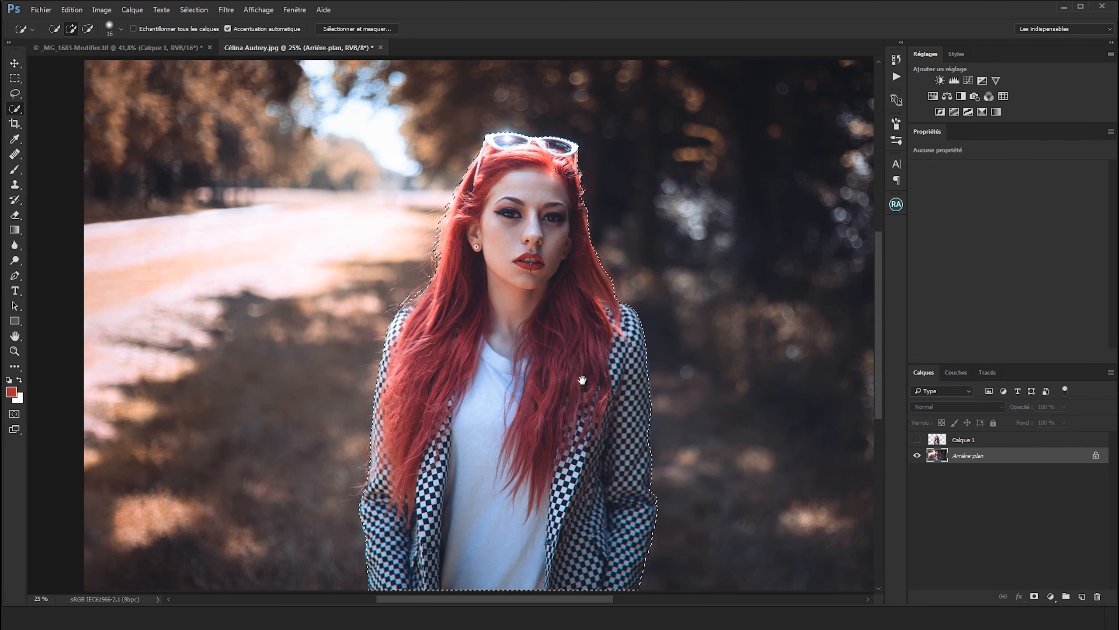
{"action": "scroll", "coordinate": [448, 254], "scroll_direction": "up", "scroll_amount": 4}
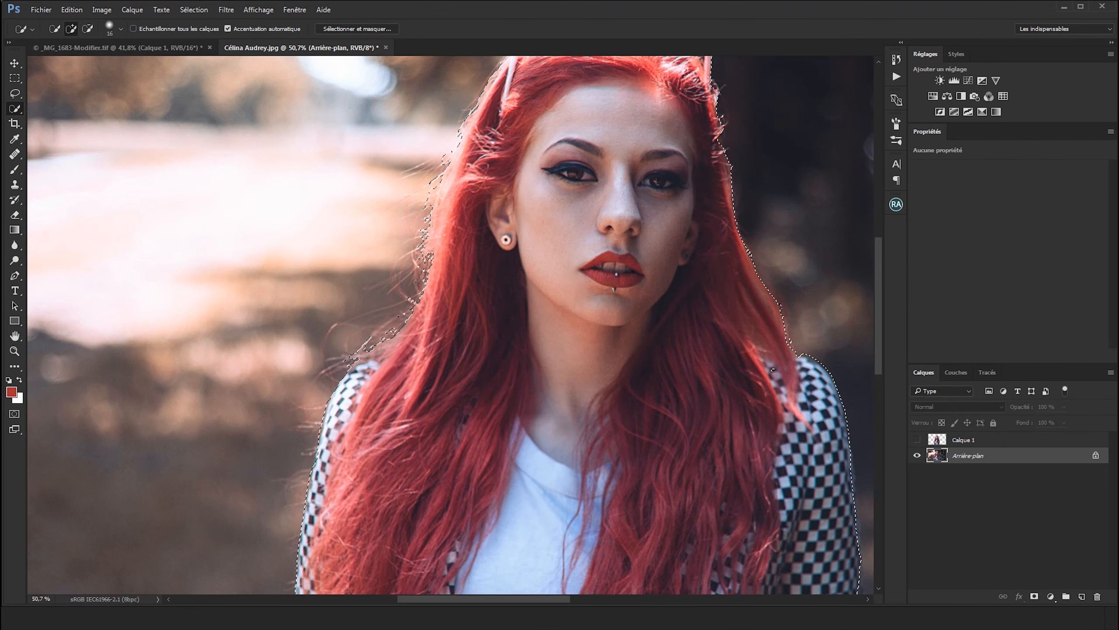
{"action": "scroll", "coordinate": [417, 282], "scroll_direction": "down", "scroll_amount": 5}
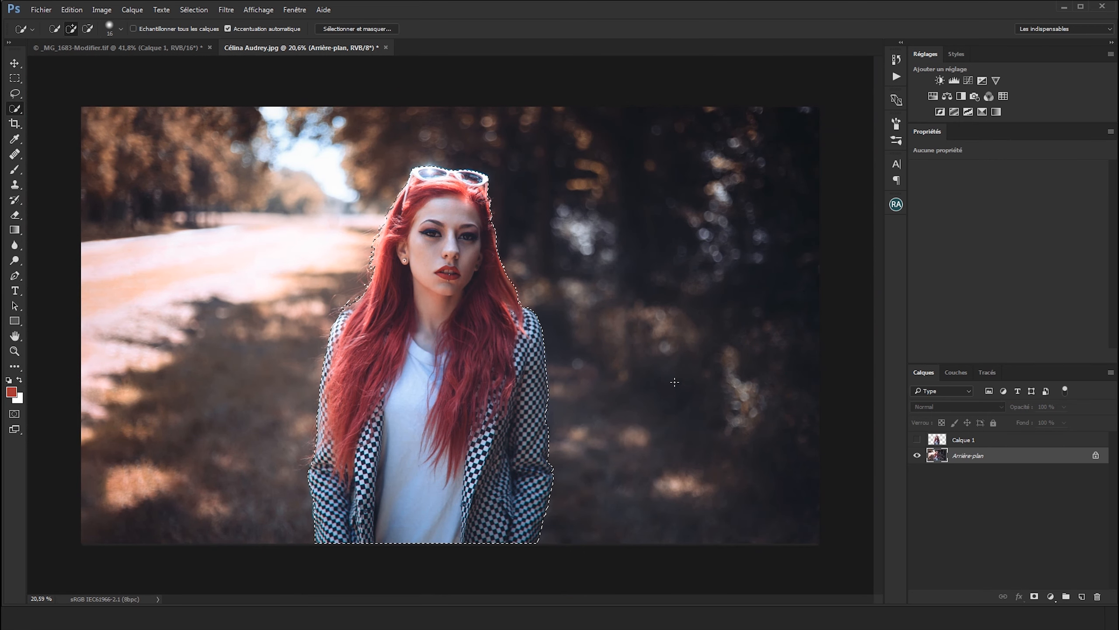
{"action": "key", "text": "ctrl+j"}
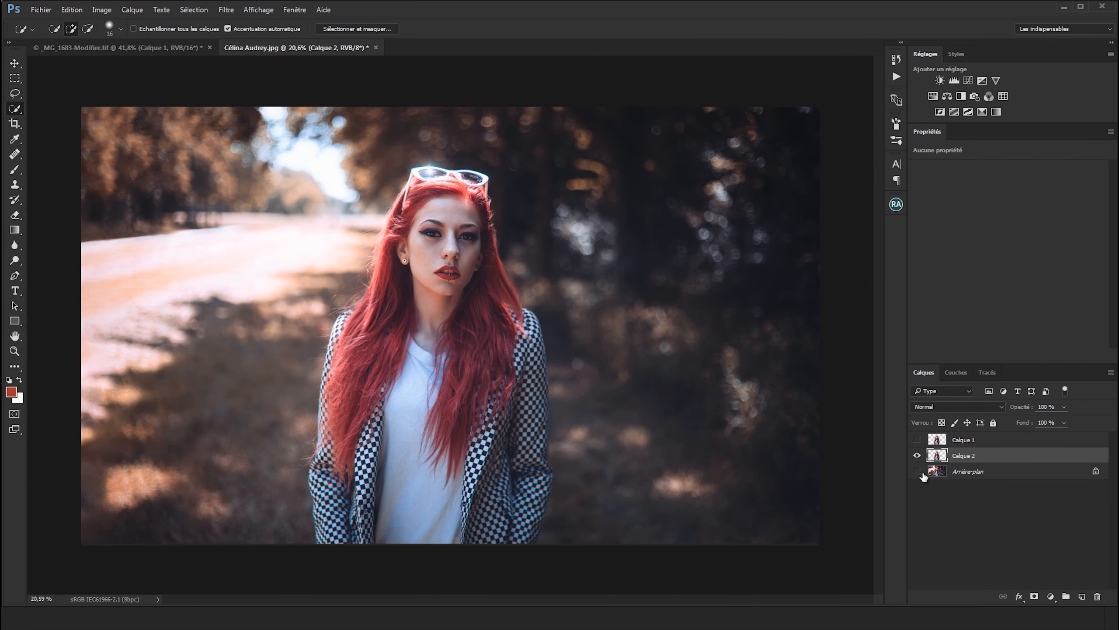
Hide the Arrière-plan layer to examine the hair and jacket edges of the Calque 2 cutout on transparency.
{"action": "left_click", "coordinate": [923, 474]}
{"action": "left_click_drag", "start_coordinate": [316, 244], "coordinate": [342, 278]}
{"action": "scroll", "coordinate": [634, 352], "scroll_direction": "down", "scroll_amount": 3}
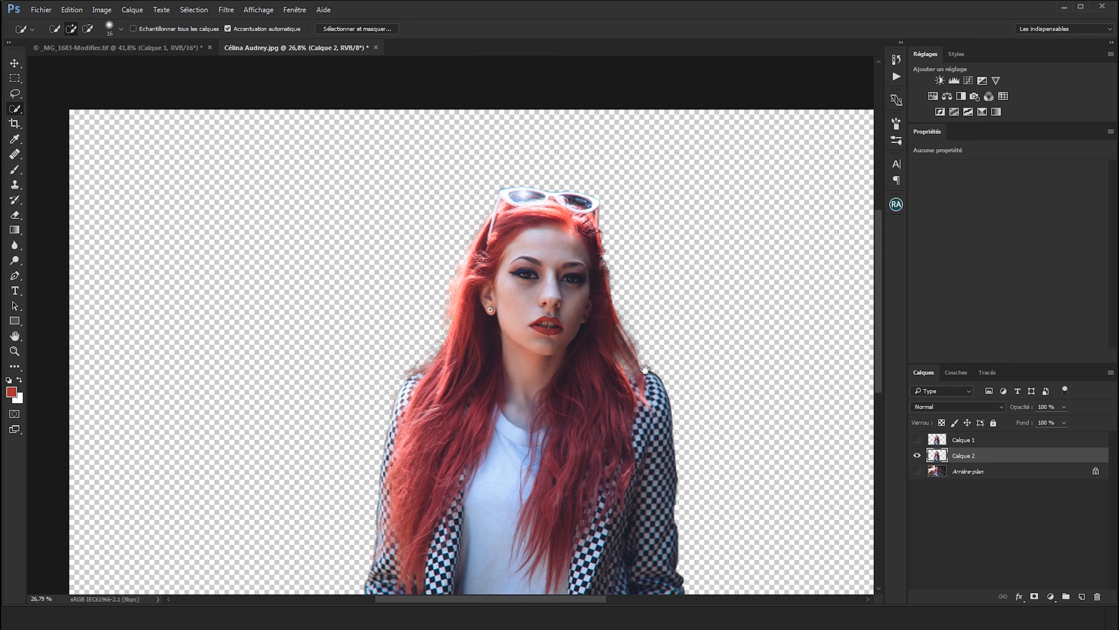
{"action": "left_click_drag", "start_coordinate": [638, 367], "coordinate": [628, 306]}
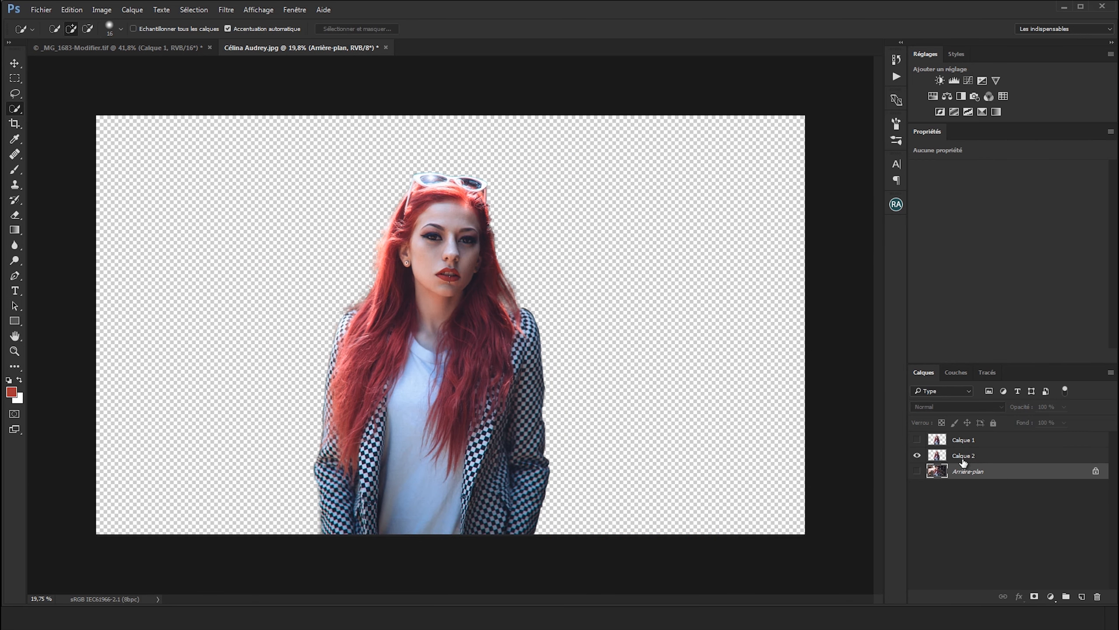
Show the Arrière-plan layer, hide Calque 2 and duplicate Arrière-plan.
{"action": "left_click", "coordinate": [917, 470]}
{"action": "left_click", "coordinate": [918, 456]}
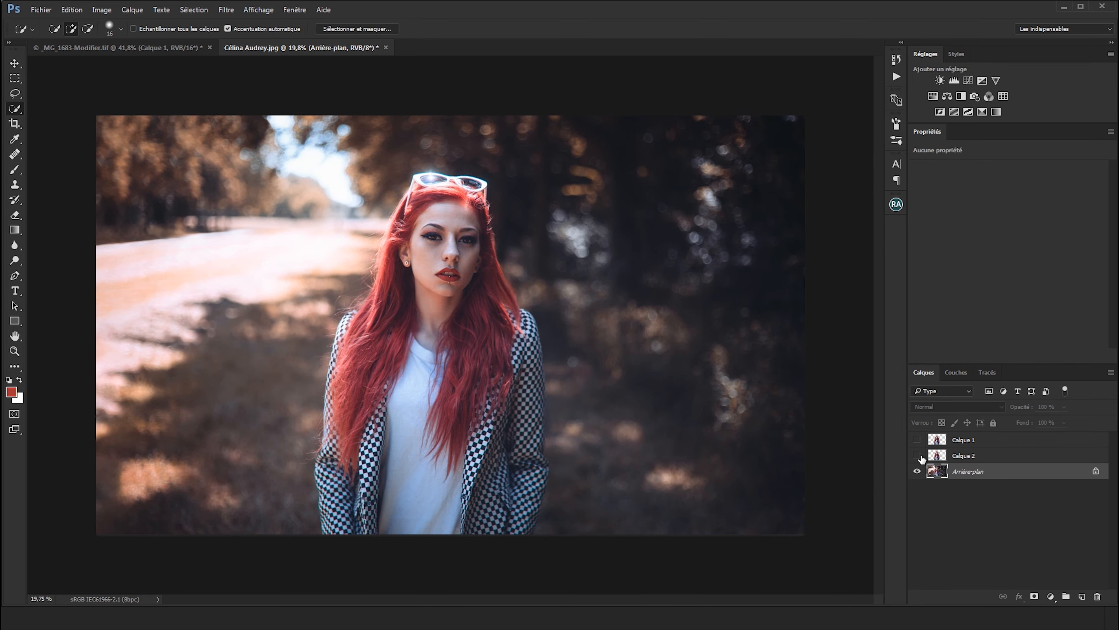
{"action": "left_click", "coordinate": [956, 454]}
{"action": "left_click", "coordinate": [969, 474]}
{"action": "key", "text": "ctrl+j"}
Outline the whole woman loosely with the Lasso on Arrière-plan copie, fill the area content-aware and deselect.
{"action": "key", "text": "l"}
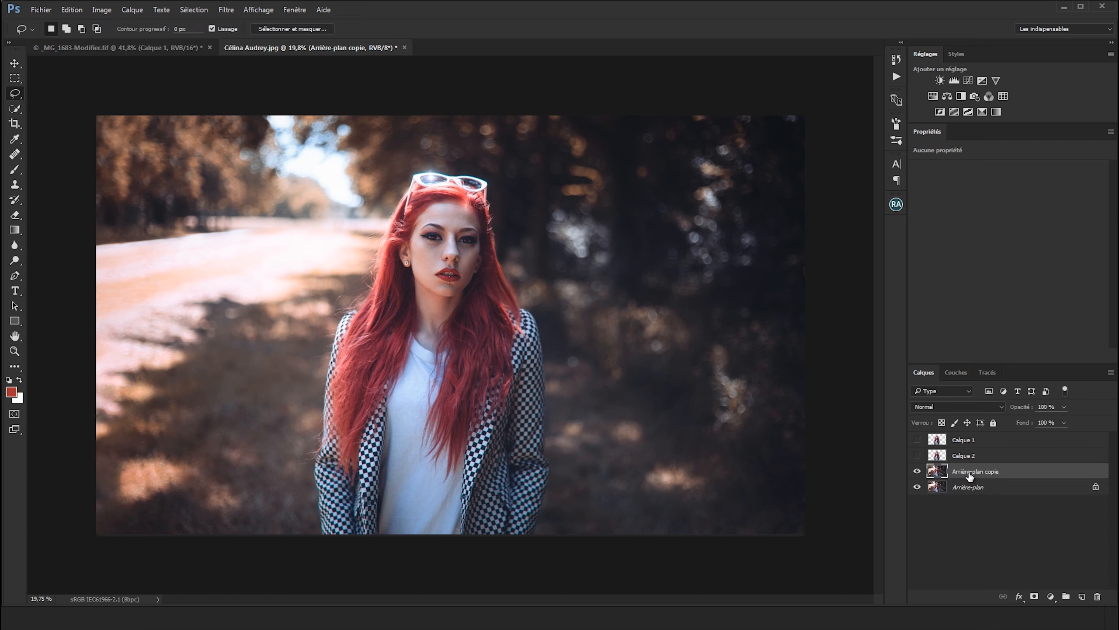
{"action": "mouse_move", "coordinate": [394, 180]}
{"action": "left_mouse_down"}
{"action": "mouse_move", "coordinate": [320, 328]}
{"action": "mouse_move", "coordinate": [301, 421]}
{"action": "mouse_move", "coordinate": [304, 520]}
{"action": "mouse_move", "coordinate": [325, 544]}
{"action": "mouse_move", "coordinate": [530, 541]}
{"action": "mouse_move", "coordinate": [550, 512]}
{"action": "mouse_move", "coordinate": [563, 443]}
{"action": "mouse_move", "coordinate": [547, 314]}
{"action": "mouse_move", "coordinate": [507, 245]}
{"action": "mouse_move", "coordinate": [490, 167]}
{"action": "mouse_move", "coordinate": [464, 157]}
{"action": "mouse_move", "coordinate": [394, 180]}
{"action": "left_mouse_up"}
{"action": "key", "text": "shift+F5"}
{"action": "key", "text": "Return"}
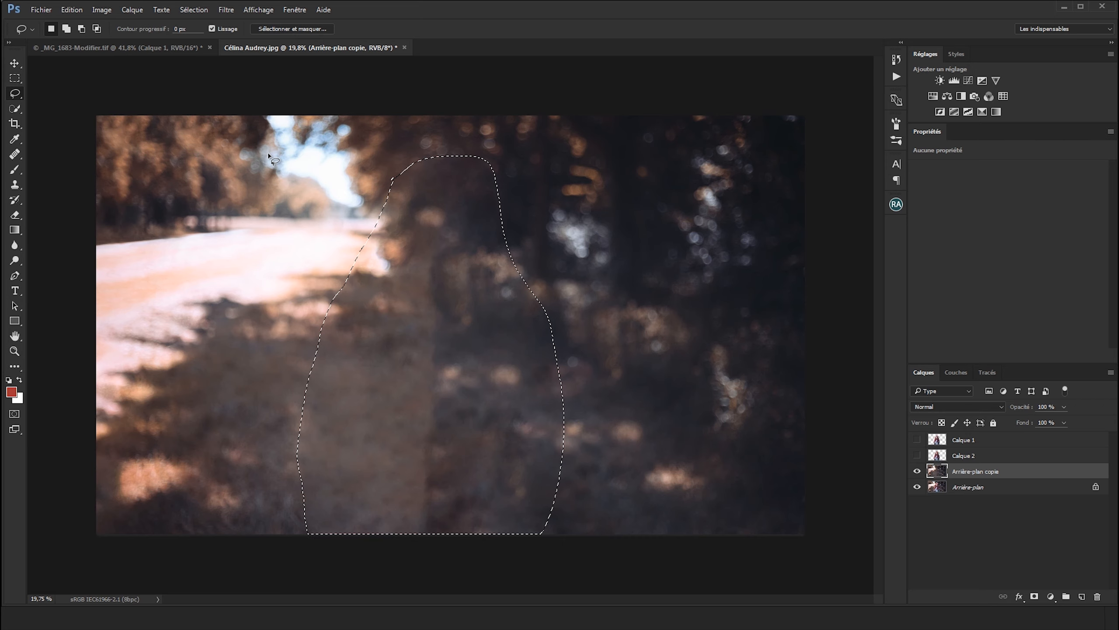
{"action": "key", "text": "ctrl+d"}
Lasso the vertical seam in the filled background, refill it content-aware, and repeat on the patch that still shows.
{"action": "mouse_move", "coordinate": [432, 244]}
{"action": "left_mouse_down"}
{"action": "mouse_move", "coordinate": [415, 297]}
{"action": "mouse_move", "coordinate": [397, 529]}
{"action": "mouse_move", "coordinate": [447, 538]}
{"action": "mouse_move", "coordinate": [494, 528]}
{"action": "mouse_move", "coordinate": [531, 474]}
{"action": "mouse_move", "coordinate": [540, 427]}
{"action": "mouse_move", "coordinate": [492, 368]}
{"action": "mouse_move", "coordinate": [466, 231]}
{"action": "mouse_move", "coordinate": [428, 231]}
{"action": "left_mouse_up"}
{"action": "key", "text": "shift+F5"}
{"action": "key", "text": "Return"}
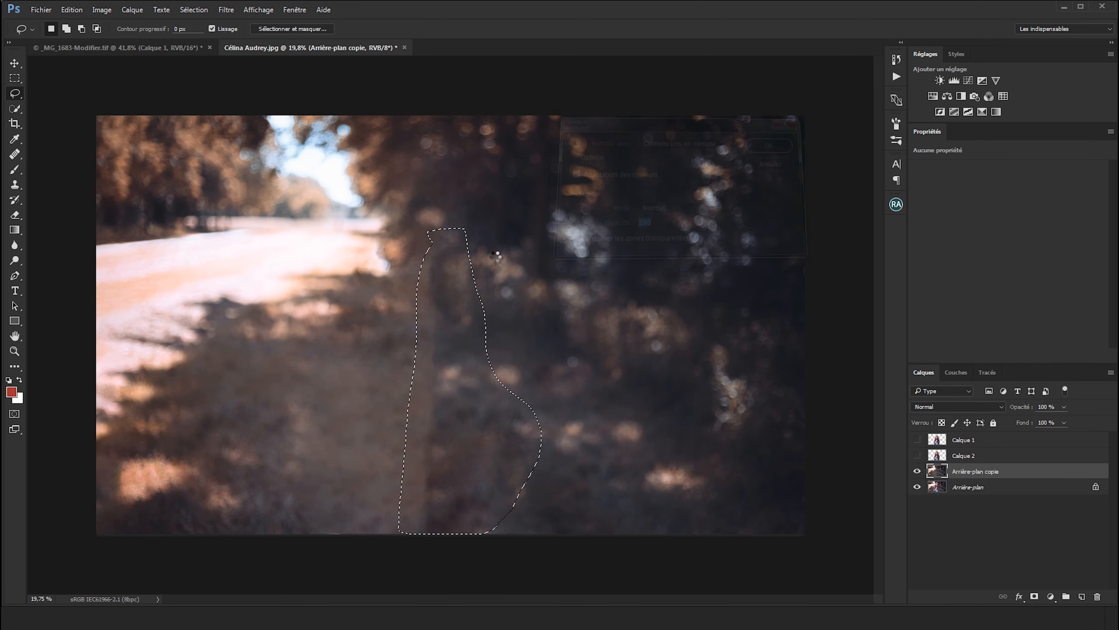
{"action": "key", "text": "ctrl+d"}
{"action": "left_click_drag", "start_coordinate": [448, 314], "coordinate": [440, 318]}
{"action": "scroll", "coordinate": [442, 320], "scroll_direction": "up", "scroll_amount": 1}
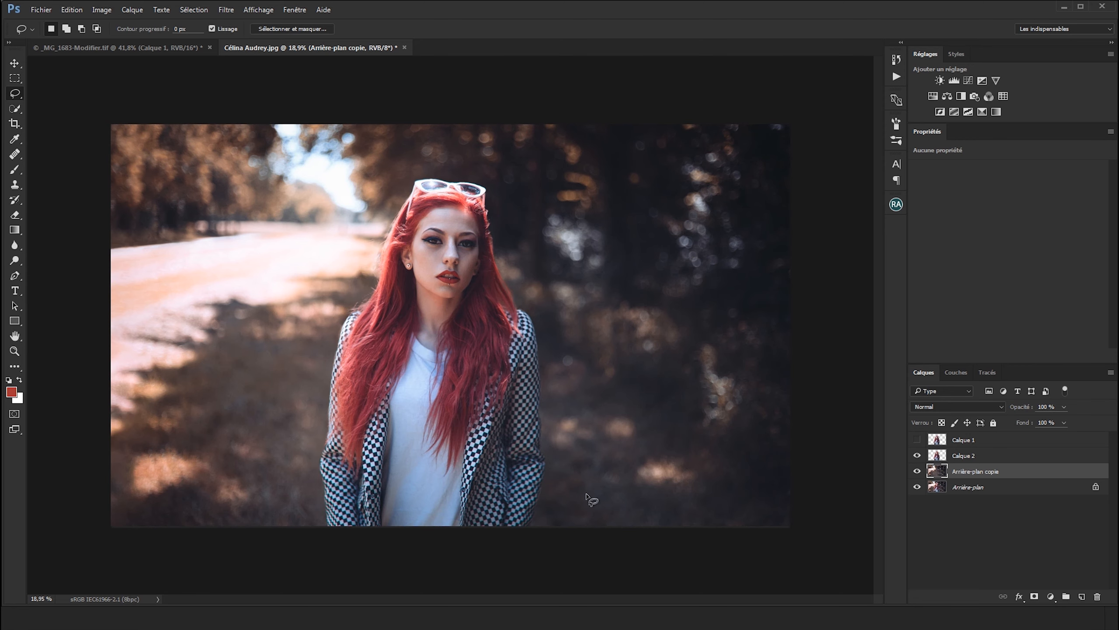
Hide the original Arrière-plan layer and compare the rebuilt background without and with the Calque 2 cutout.
{"action": "left_click", "coordinate": [921, 454]}
{"action": "left_click", "coordinate": [920, 455]}
{"action": "left_click", "coordinate": [918, 487]}
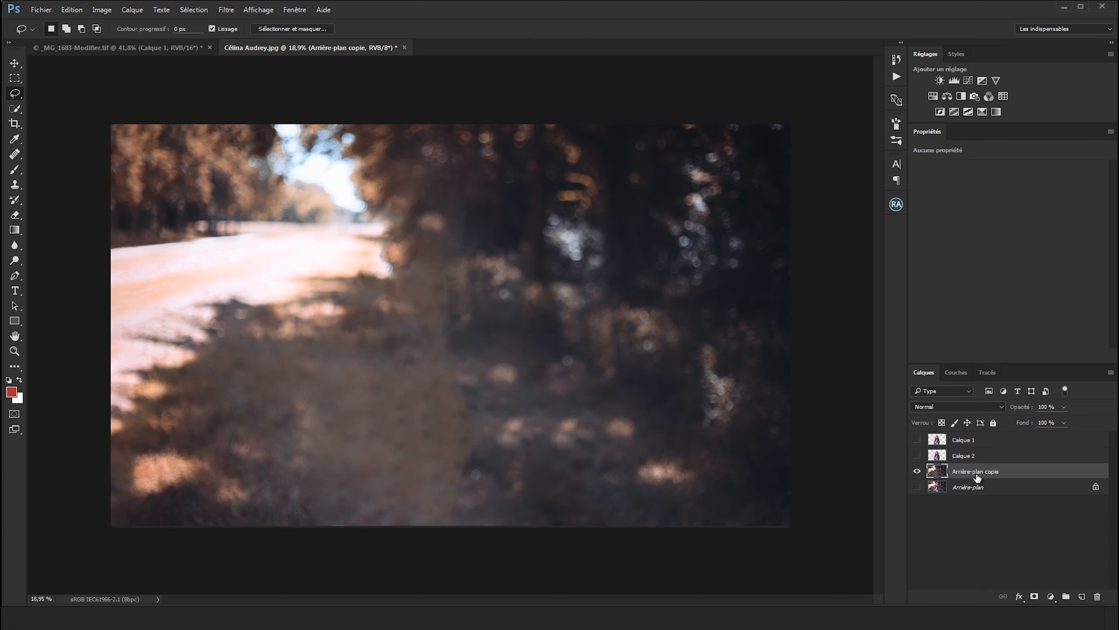
{"action": "left_click", "coordinate": [917, 456]}
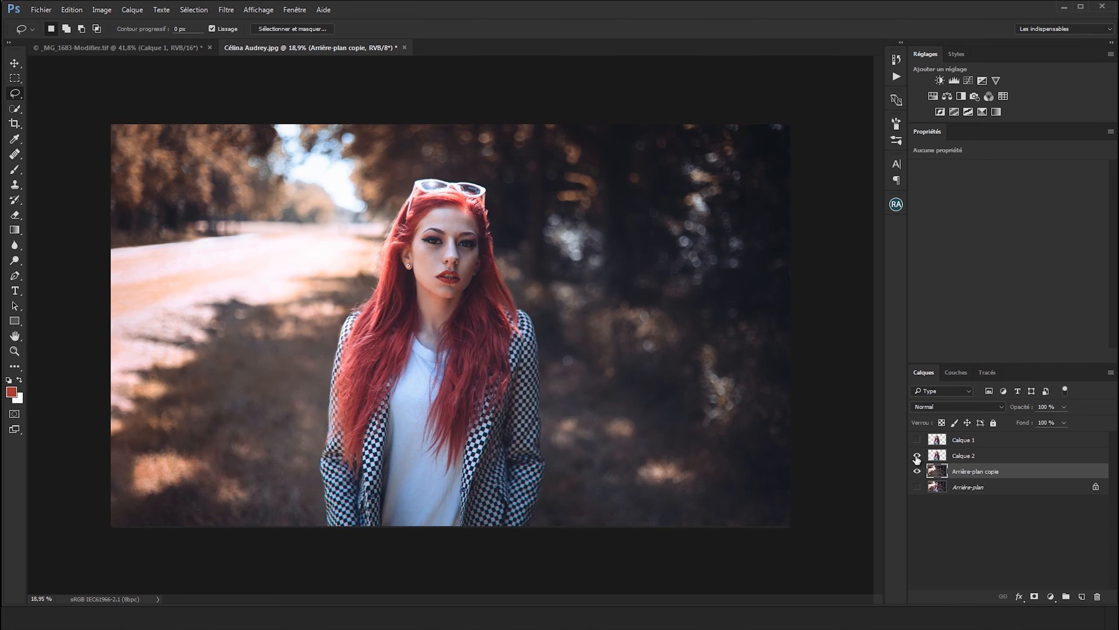
{"action": "scroll", "coordinate": [367, 229], "scroll_direction": "up", "scroll_amount": 4}
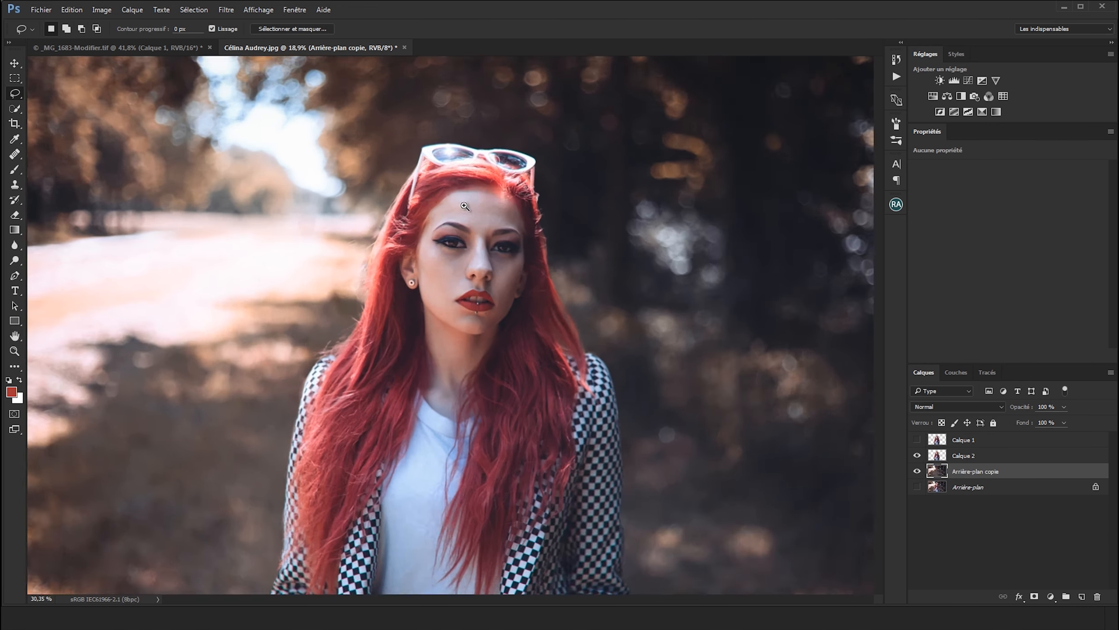
{"action": "scroll", "coordinate": [348, 256], "scroll_direction": "down", "scroll_amount": 5}
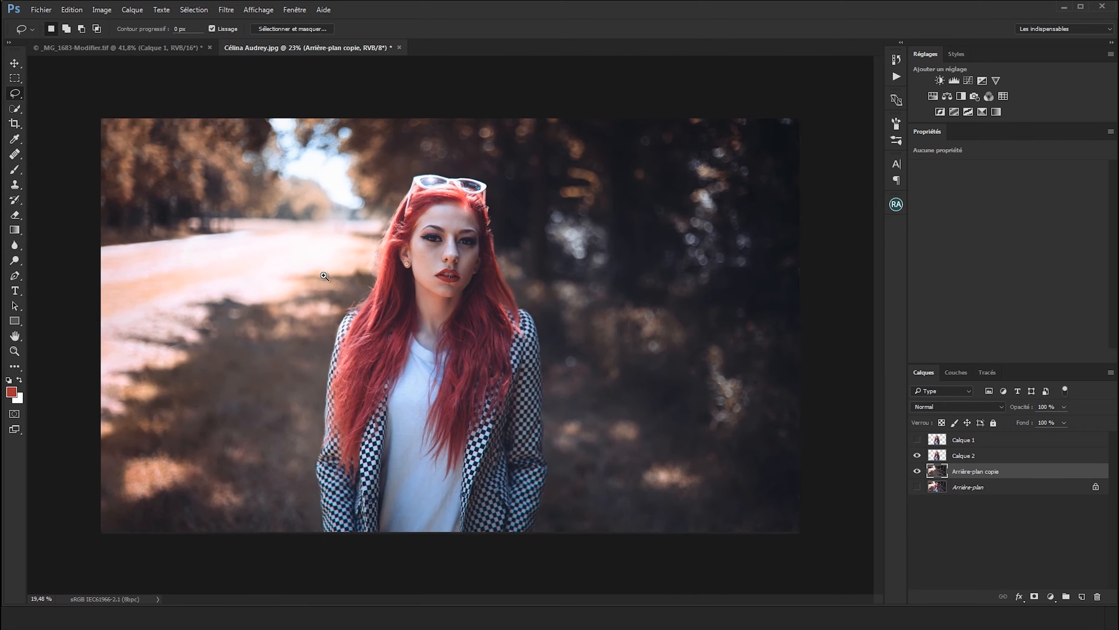
Shift the cut-out woman on Calque 2 slightly to the right over the rebuilt background, checking the background with Calque 2 hidden.
{"action": "scroll", "coordinate": [317, 283], "scroll_direction": "up", "scroll_amount": 1}
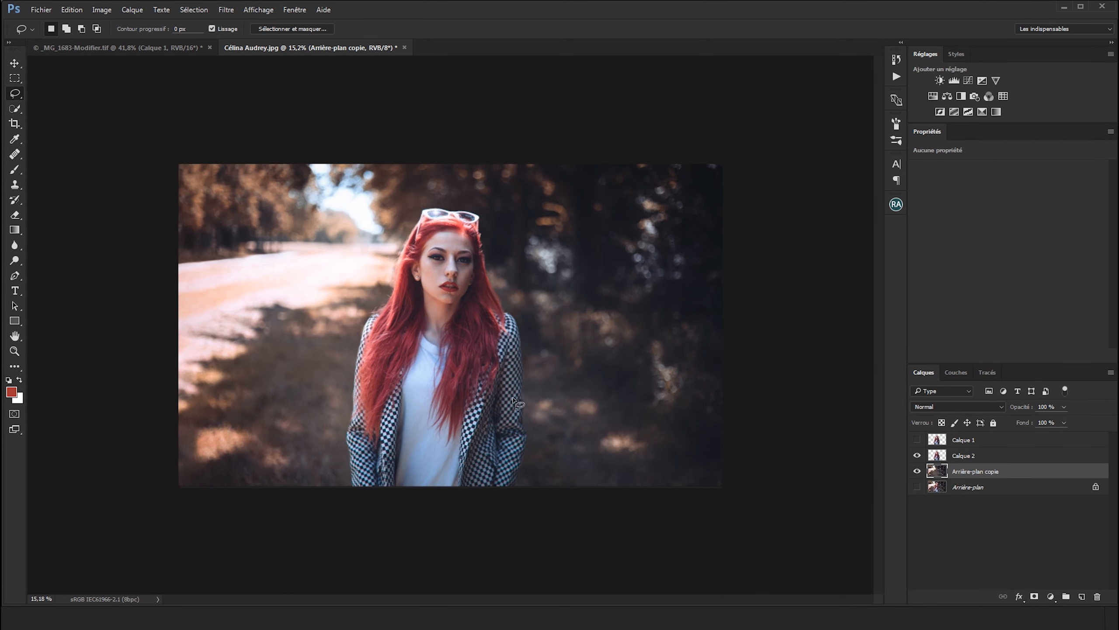
{"action": "scroll", "coordinate": [390, 311], "scroll_direction": "up", "scroll_amount": 1}
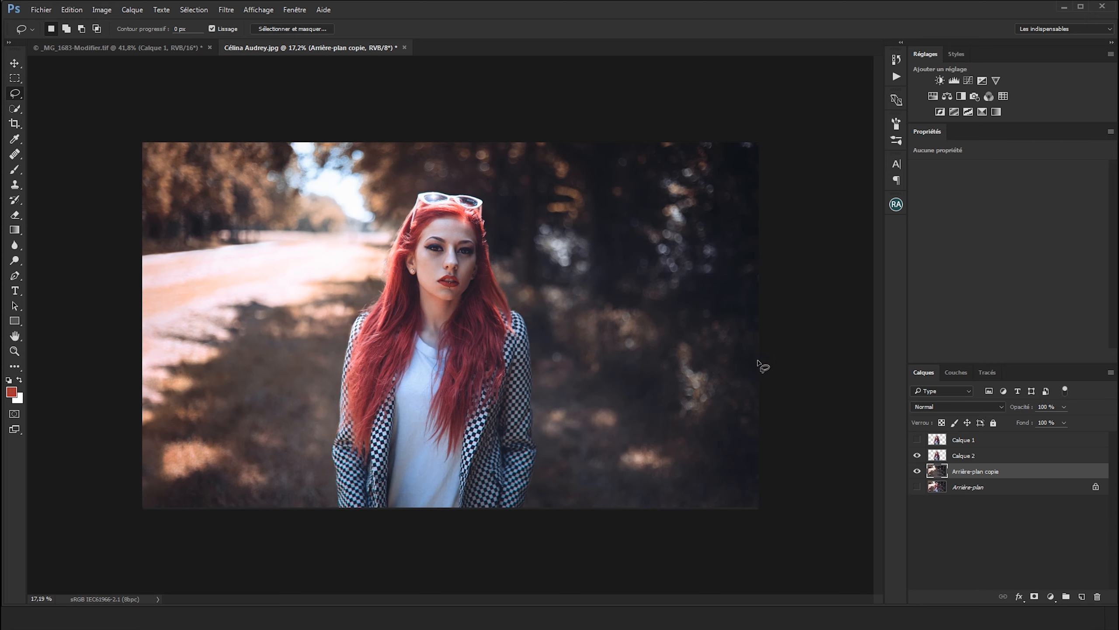
{"action": "left_click", "coordinate": [937, 457]}
{"action": "key", "text": "v"}
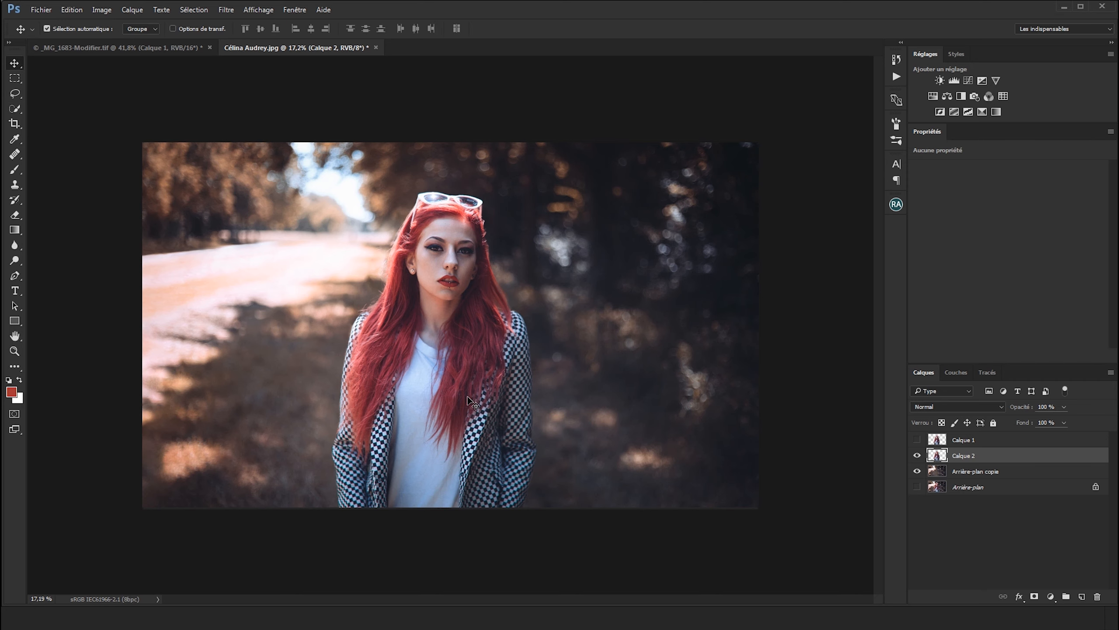
{"action": "scroll", "coordinate": [443, 353], "scroll_direction": "up", "scroll_amount": 1}
{"action": "left_click_drag", "start_coordinate": [421, 374], "coordinate": [454, 398]}
{"action": "key", "text": "ctrl"}
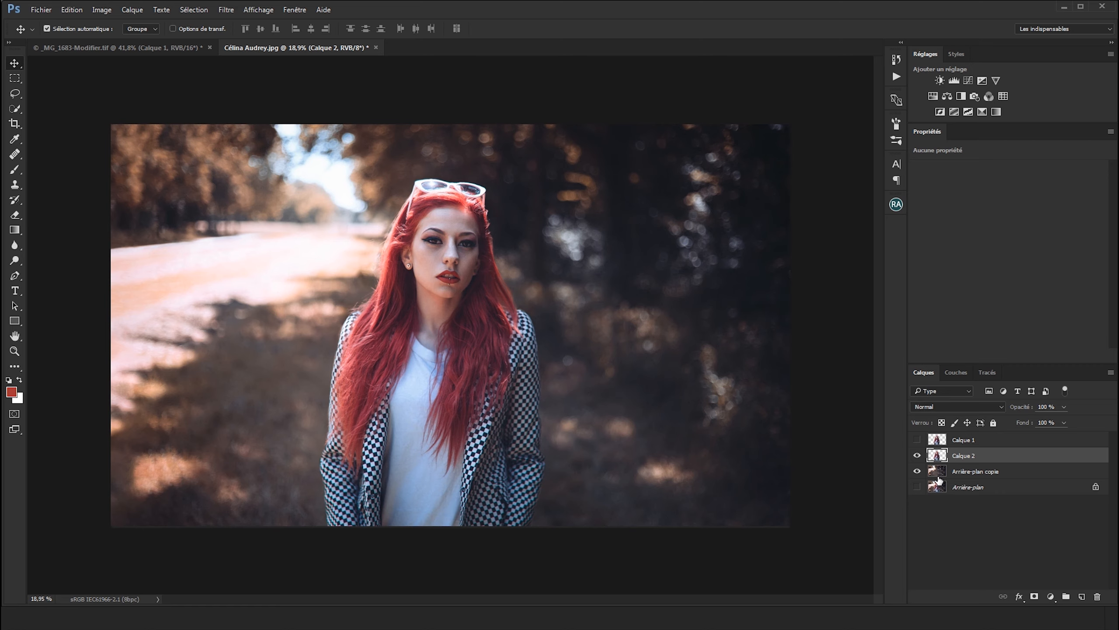
{"action": "left_click", "coordinate": [917, 455]}
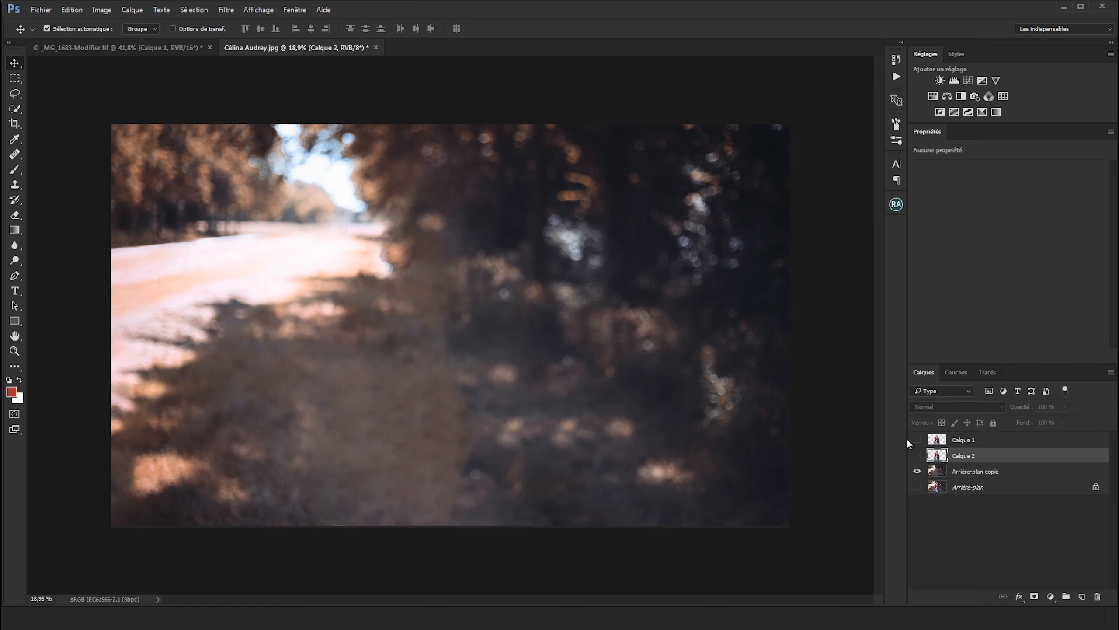
{"action": "left_click", "coordinate": [917, 455]}
{"action": "left_click_drag", "start_coordinate": [427, 430], "coordinate": [388, 444]}
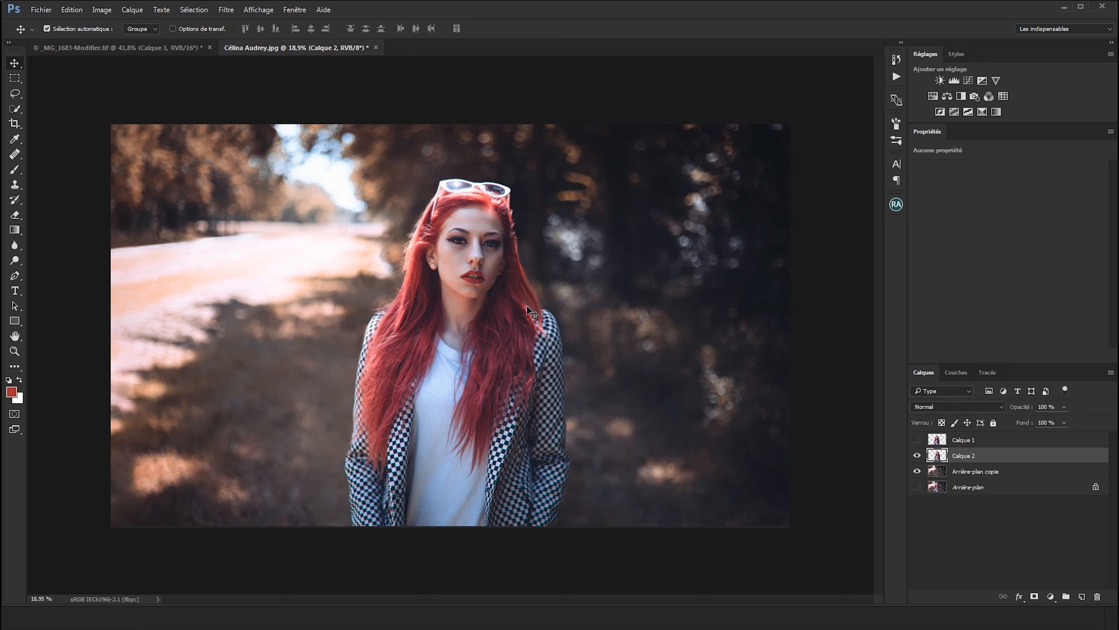
Try to enlarge the woman on Calque 2 proportionally to about 126 % with Free Transform, and cancel the transformation.
{"action": "key", "text": "ctrl+t"}
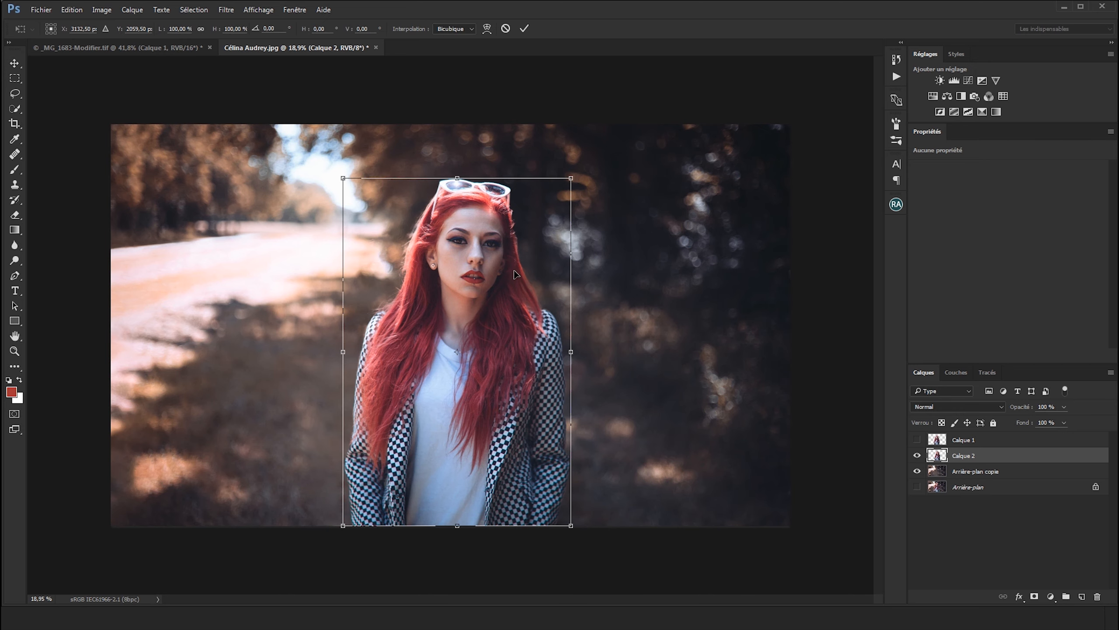
{"action": "left_click_drag", "start_coordinate": [566, 180], "coordinate": [663, 115]}
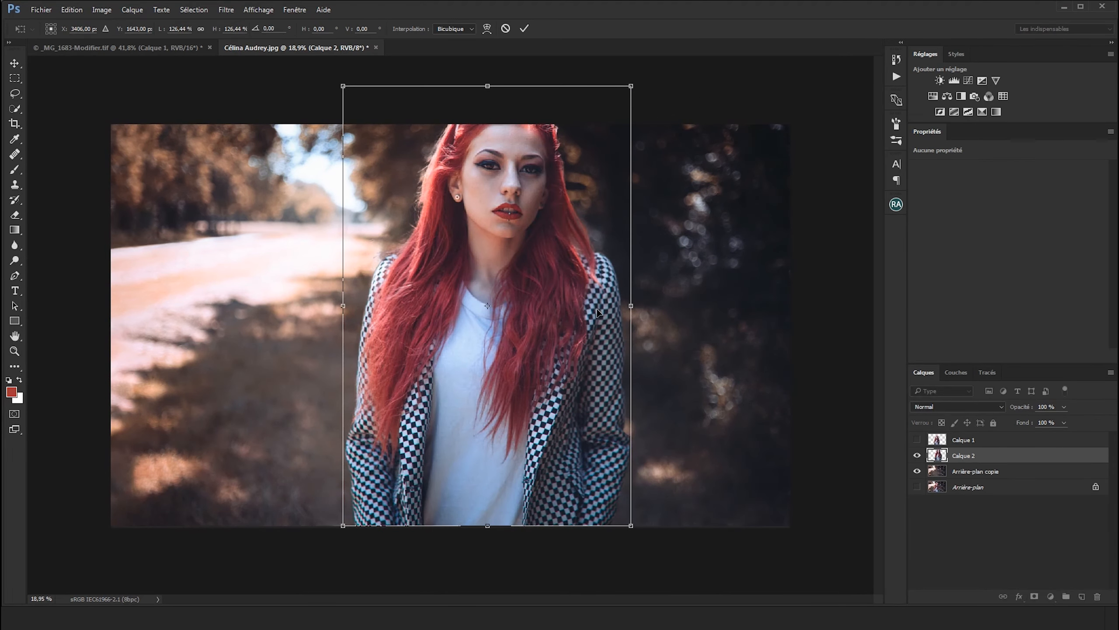
{"action": "key", "text": "Escape"}
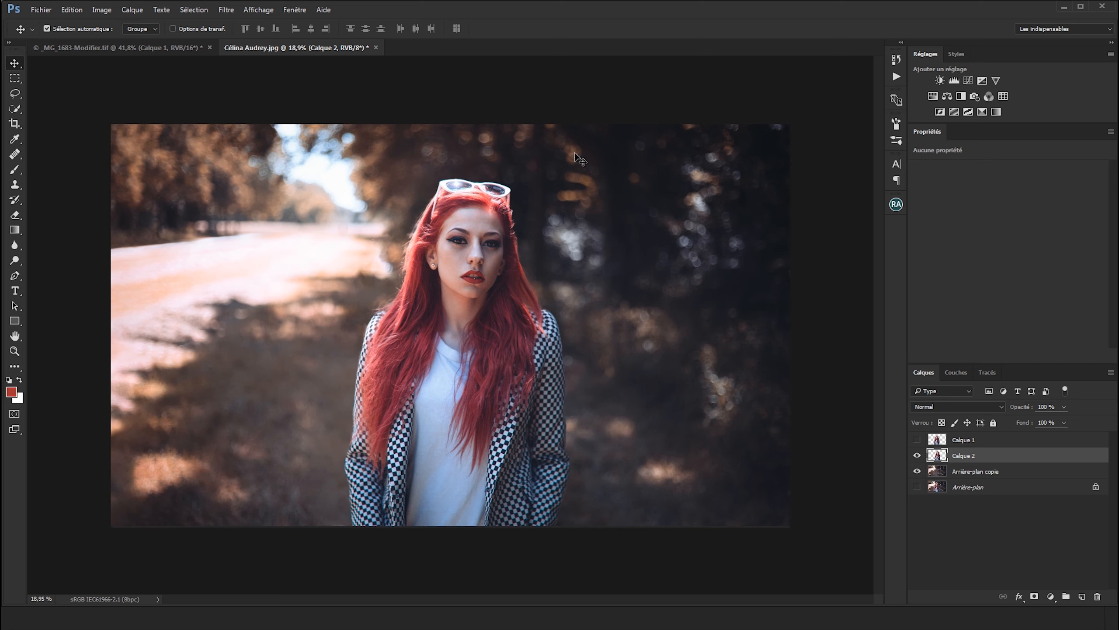
Clip a Curves adjustment with a strong S-curve to Calque 2 and compare the woman without and with it.
{"action": "left_click", "coordinate": [968, 82]}
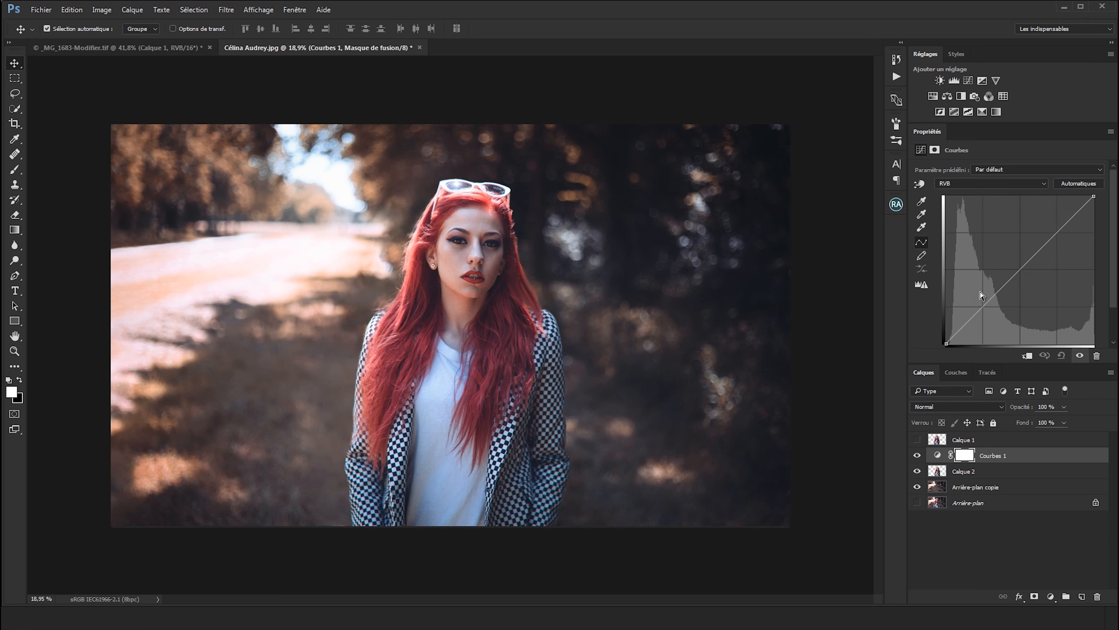
{"action": "left_click_drag", "start_coordinate": [973, 316], "coordinate": [978, 323]}
{"action": "left_click_drag", "start_coordinate": [1055, 225], "coordinate": [1059, 210]}
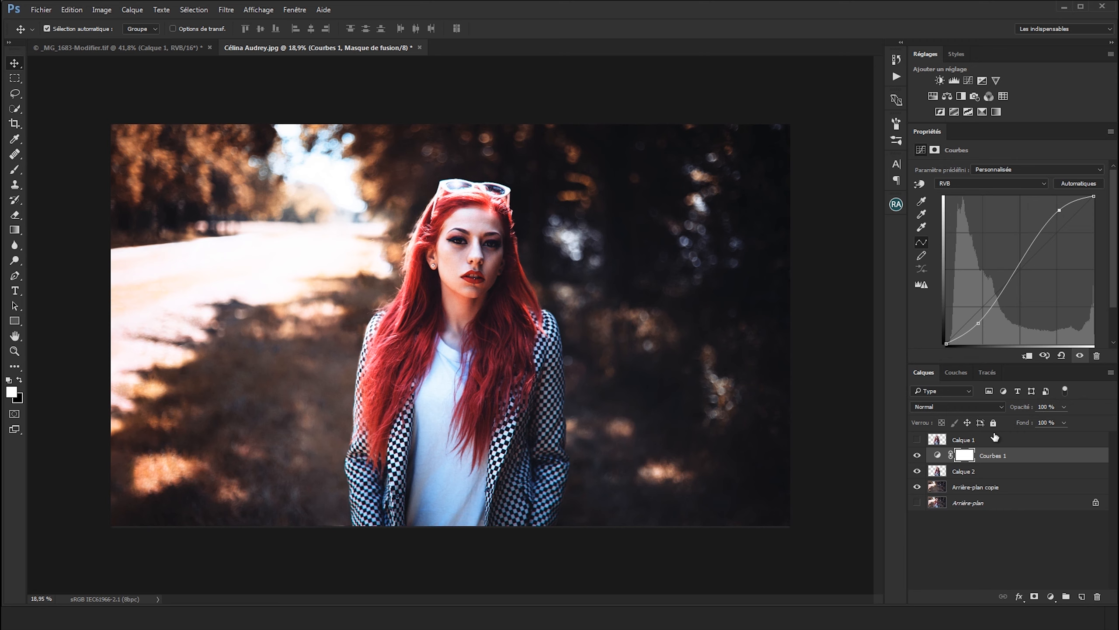
{"action": "left_click", "coordinate": [992, 458], "text": "alt"}
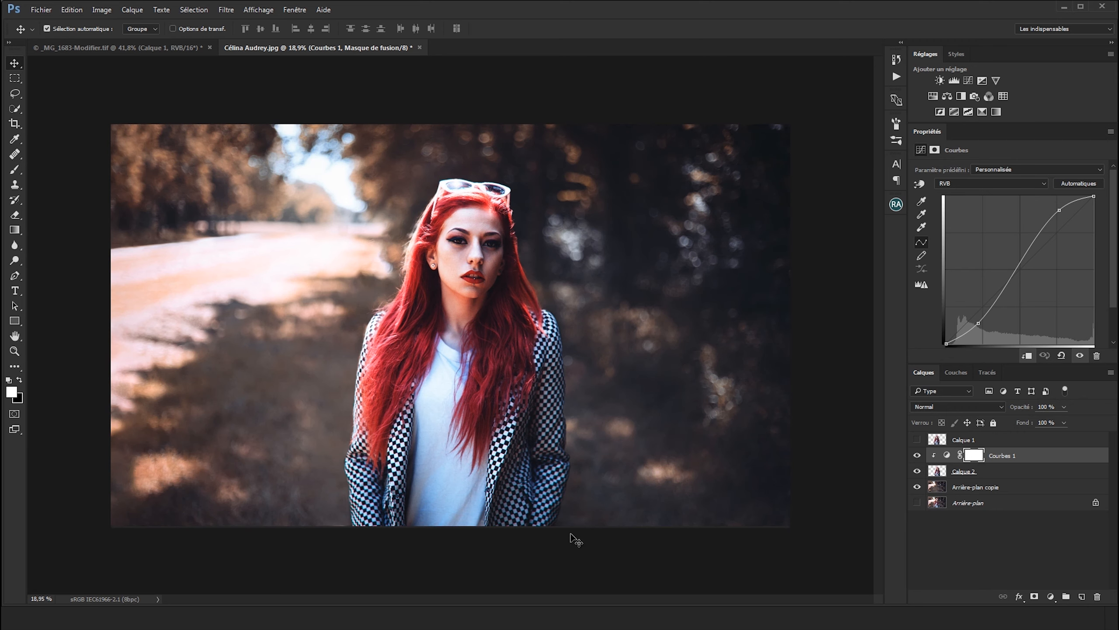
{"action": "left_click", "coordinate": [917, 456]}
{"action": "left_click", "coordinate": [917, 456]}
{"action": "left_click", "coordinate": [917, 456]}
{"action": "left_click", "coordinate": [917, 456]}
{"action": "left_click", "coordinate": [917, 456]}
{"action": "left_click", "coordinate": [917, 456]}
Soften the S-curve of the Curves adjustment and compare the woman without and with it.
{"action": "left_click_drag", "start_coordinate": [978, 319], "coordinate": [972, 321]}
{"action": "left_click_drag", "start_coordinate": [1059, 209], "coordinate": [1068, 213]}
{"action": "left_click", "coordinate": [916, 456]}
{"action": "left_click", "coordinate": [916, 456]}
{"action": "left_click", "coordinate": [916, 456]}
{"action": "left_click", "coordinate": [916, 456]}
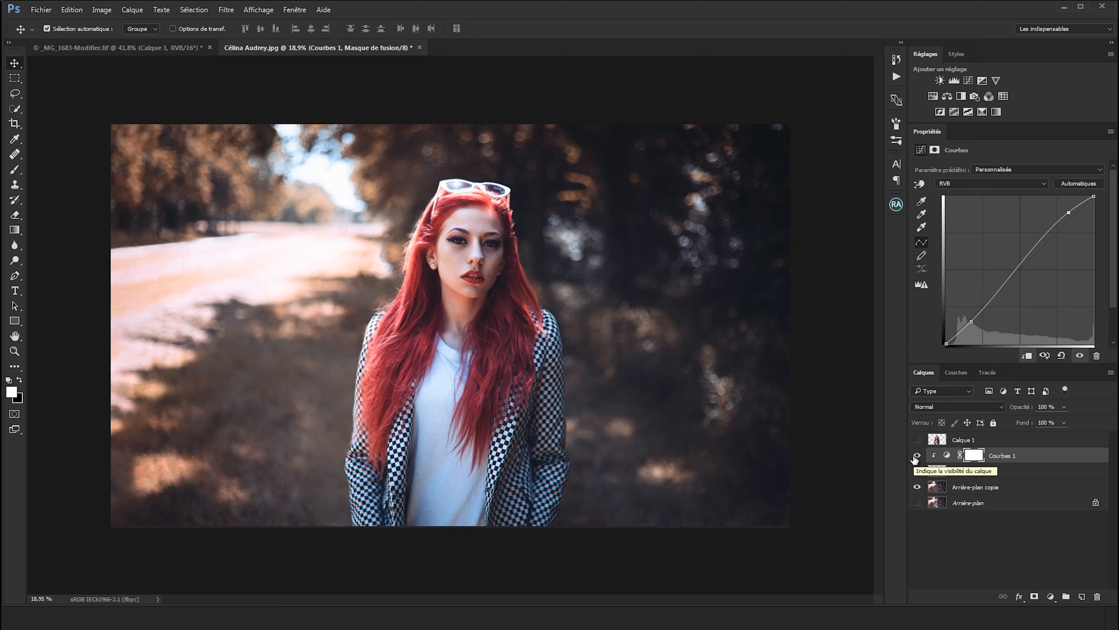
Load the outline of the woman on Calque 2 as a selection and invert it.
{"action": "left_click", "coordinate": [977, 460]}
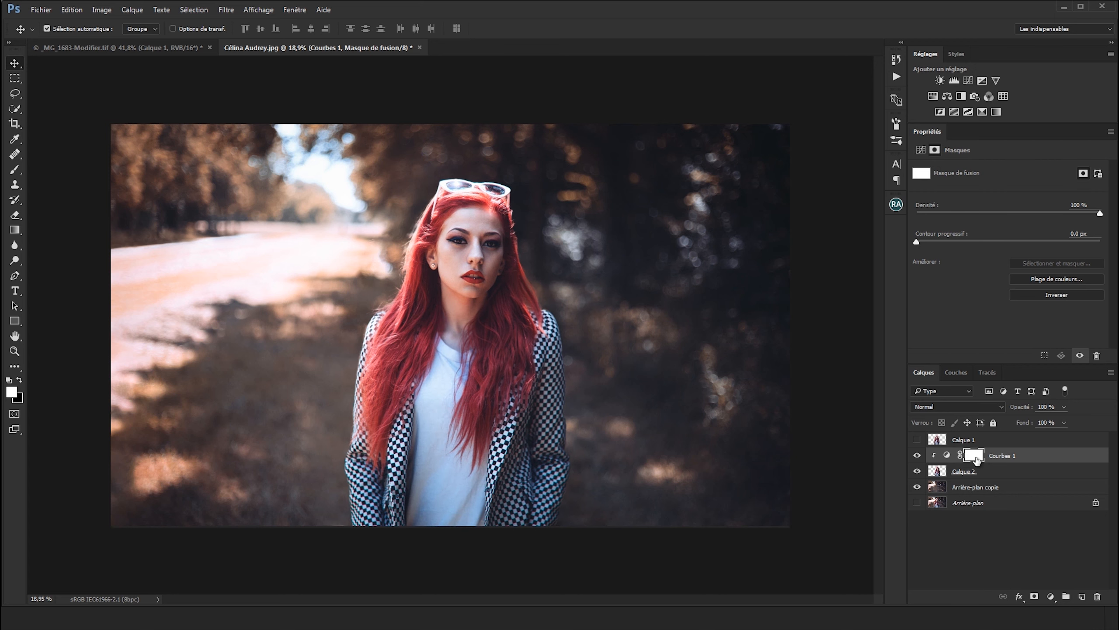
{"action": "left_click", "coordinate": [938, 471]}
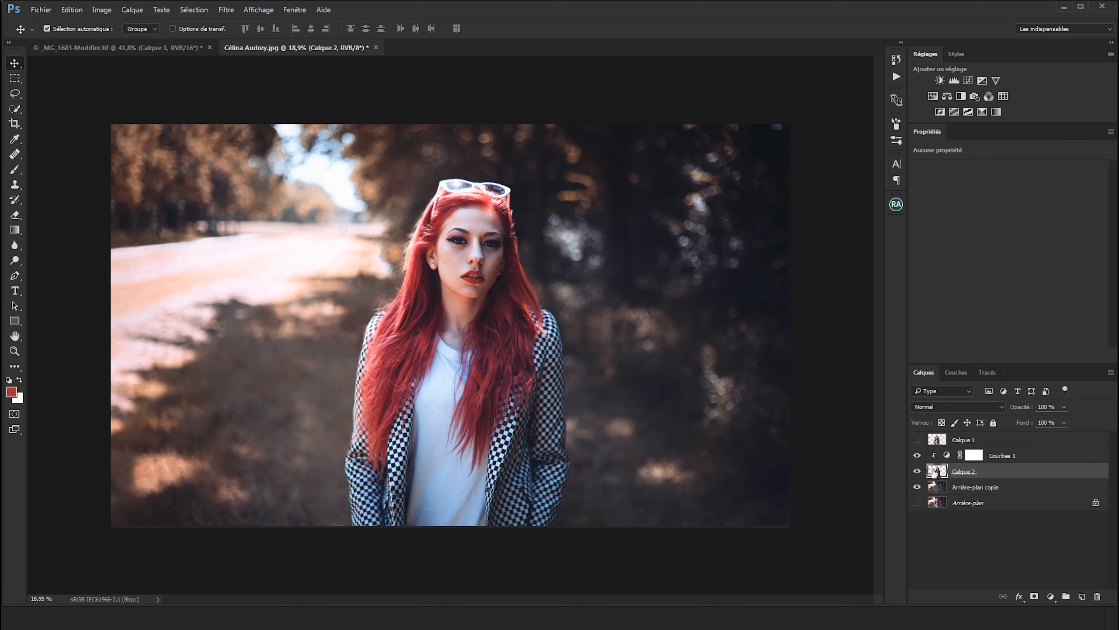
{"action": "left_click", "coordinate": [938, 471], "text": "ctrl"}
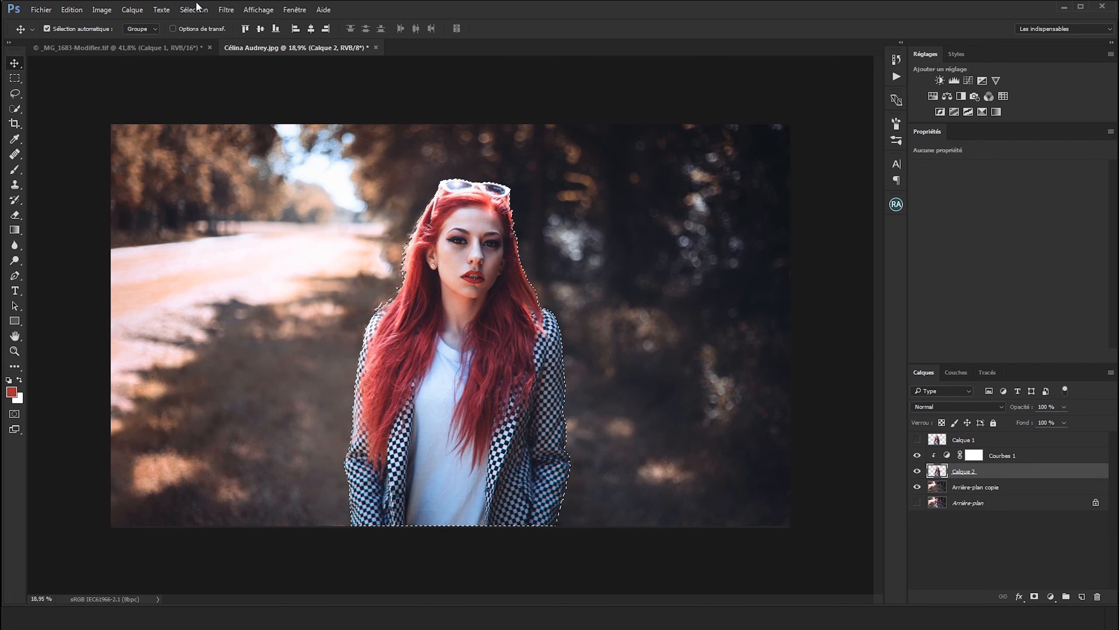
{"action": "left_click", "coordinate": [194, 9]}
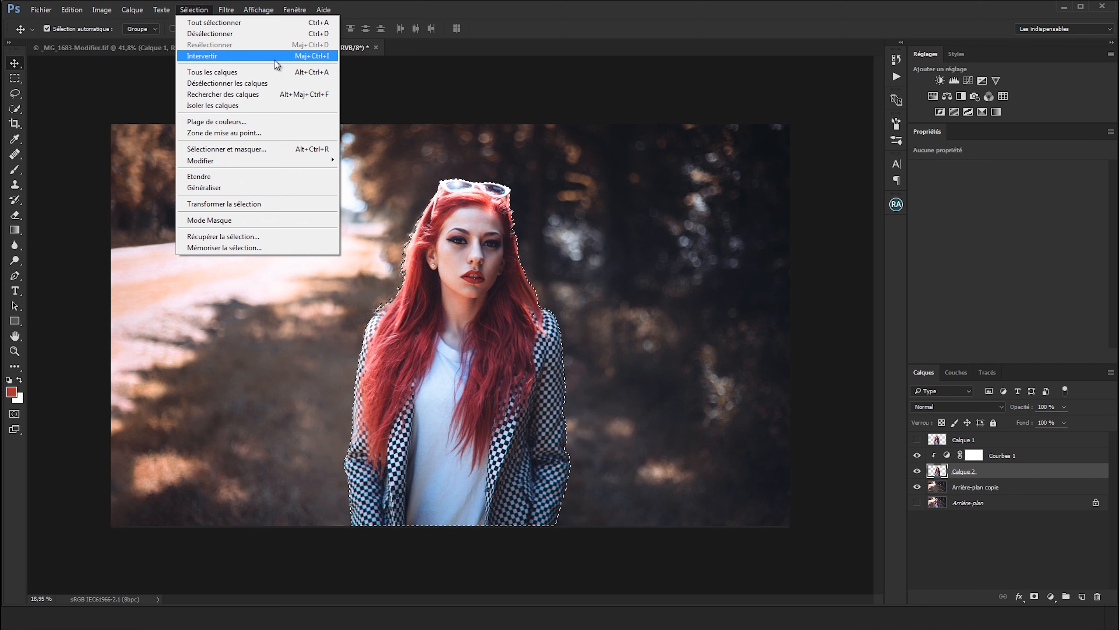
{"action": "left_click", "coordinate": [246, 56]}
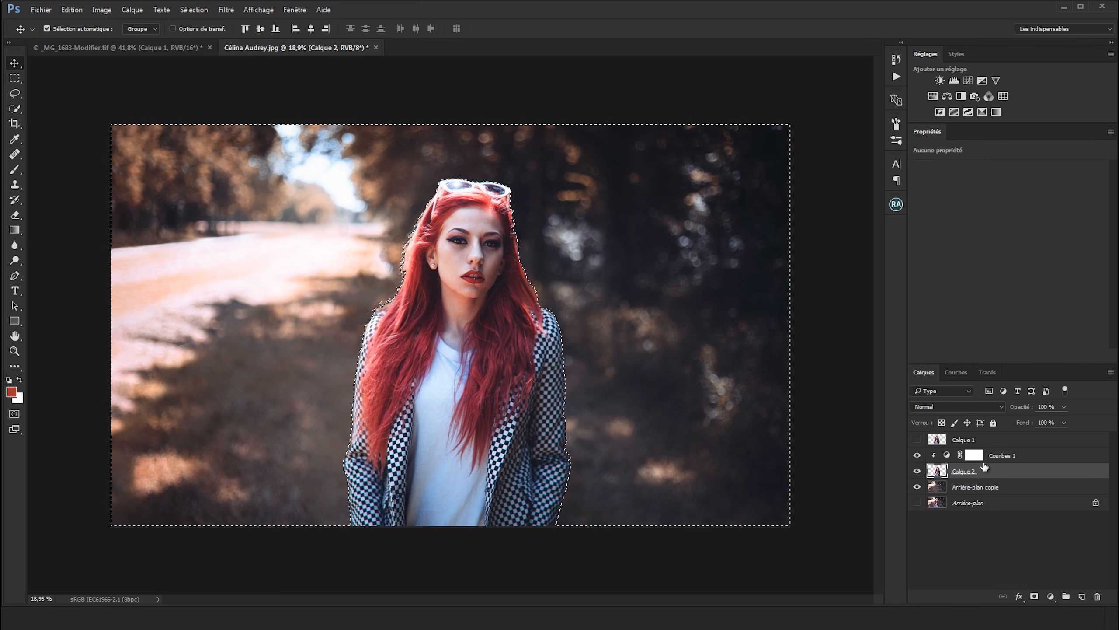
Release the Curves adjustment from its clipping to Calque 2, fill the selected background area of its mask with black and deselect.
{"action": "left_click", "coordinate": [969, 455]}
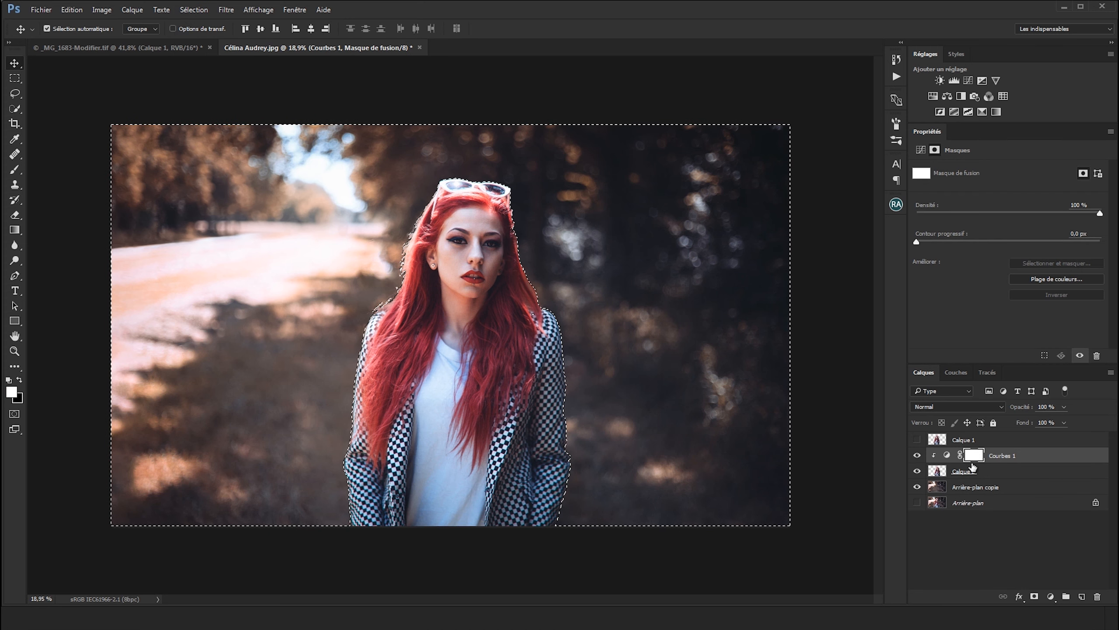
{"action": "left_click", "coordinate": [1009, 461], "text": "alt"}
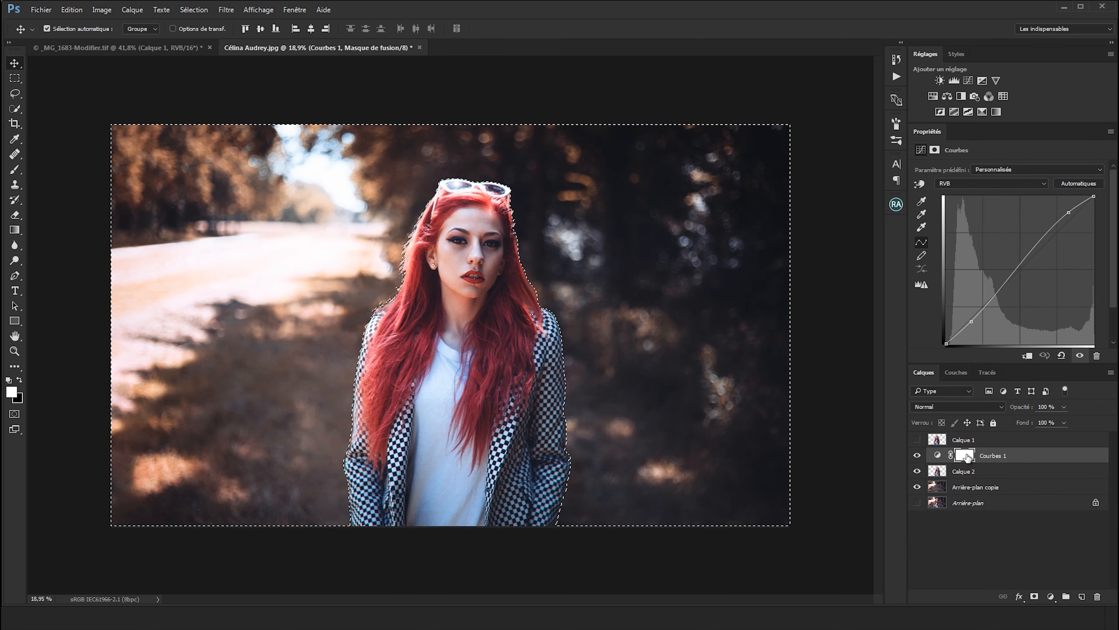
{"action": "key", "text": "x"}
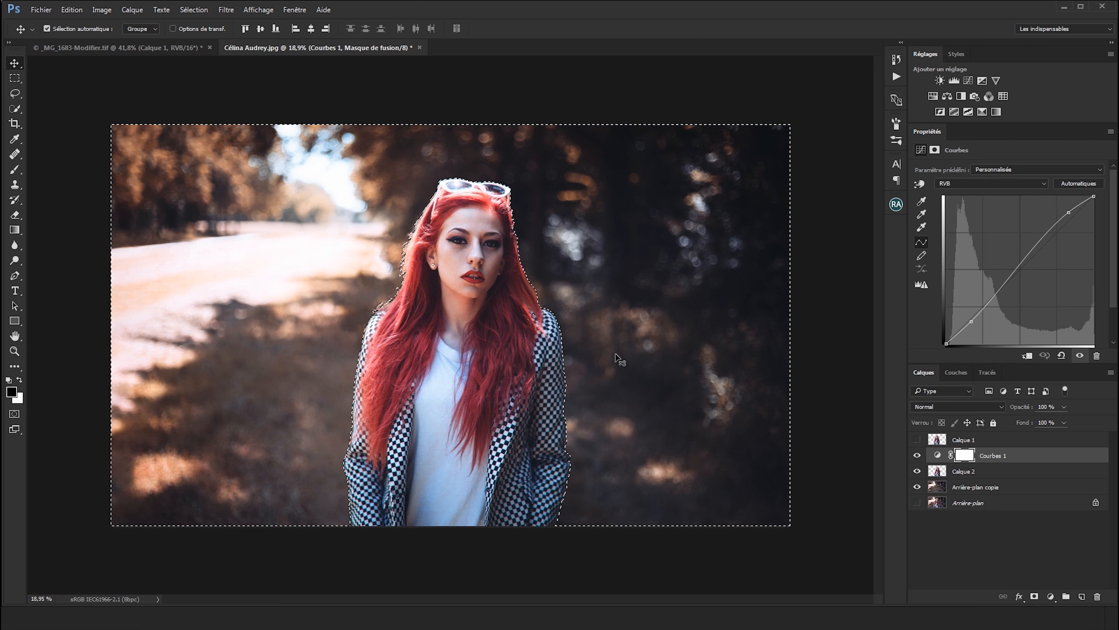
{"action": "key", "text": "alt+BackSpace"}
{"action": "key", "text": "ctrl+d"}
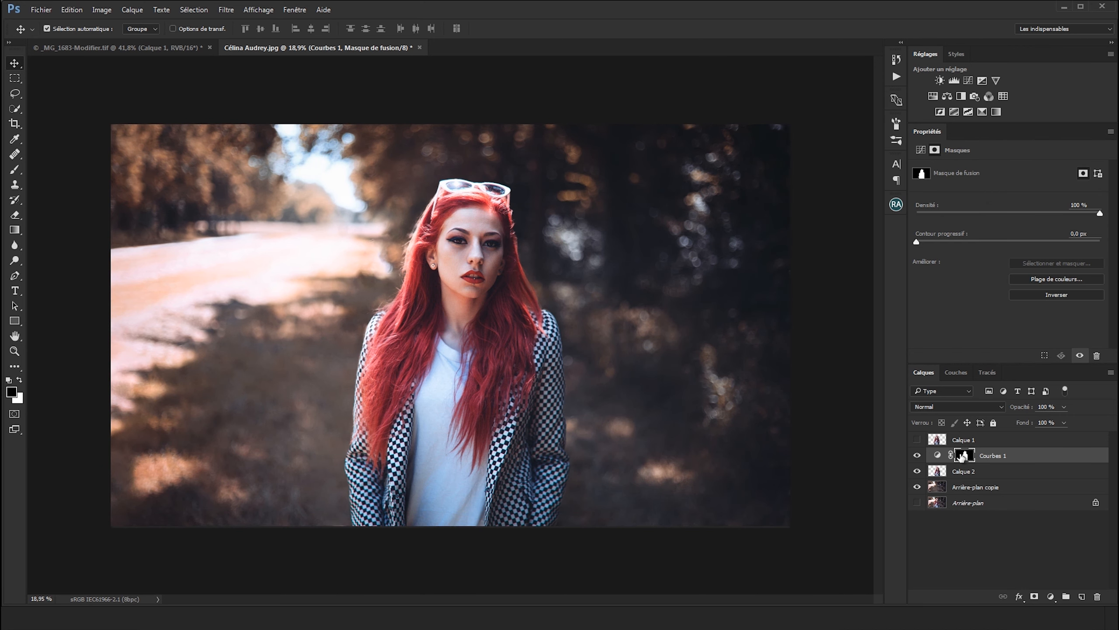
Invert the Curves mask to apply the adjustment to the background only, and compare the image without and with it.
{"action": "key", "text": "ctrl+i"}
{"action": "left_click", "coordinate": [916, 456]}
{"action": "left_click", "coordinate": [916, 456]}
{"action": "left_click", "coordinate": [915, 455]}
{"action": "left_click", "coordinate": [916, 456]}
{"action": "left_click", "coordinate": [916, 456]}
{"action": "left_click", "coordinate": [915, 456]}
{"action": "left_click_drag", "start_coordinate": [595, 330], "coordinate": [516, 325]}
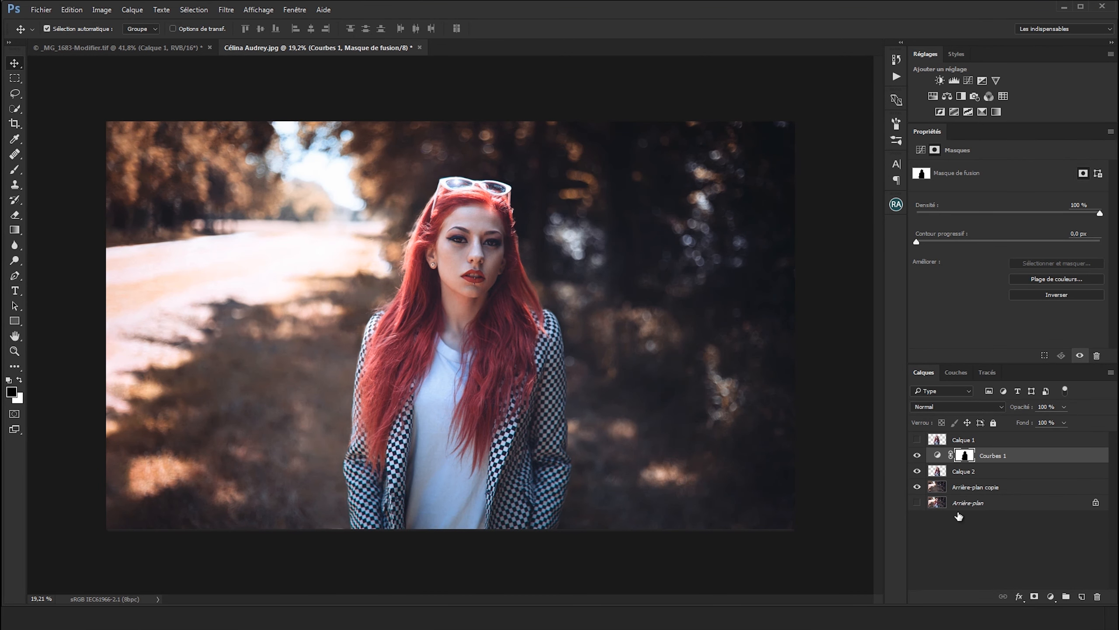
Delete the Courbes 1 adjustment layer above Calque 2.
{"action": "left_click", "coordinate": [994, 461]}
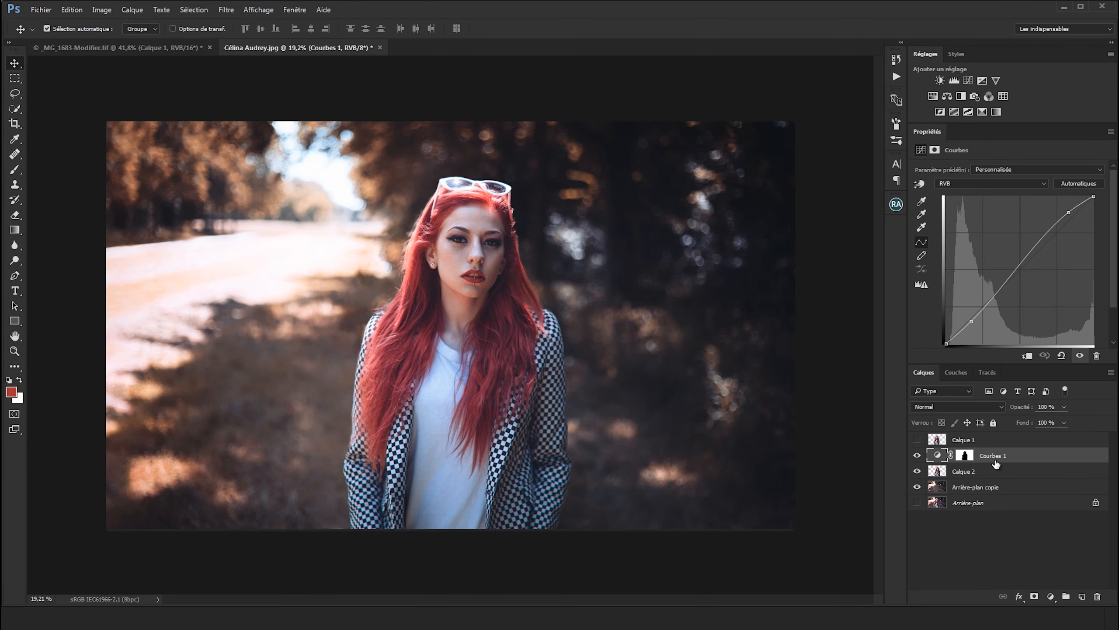
{"action": "key", "text": "Delete"}
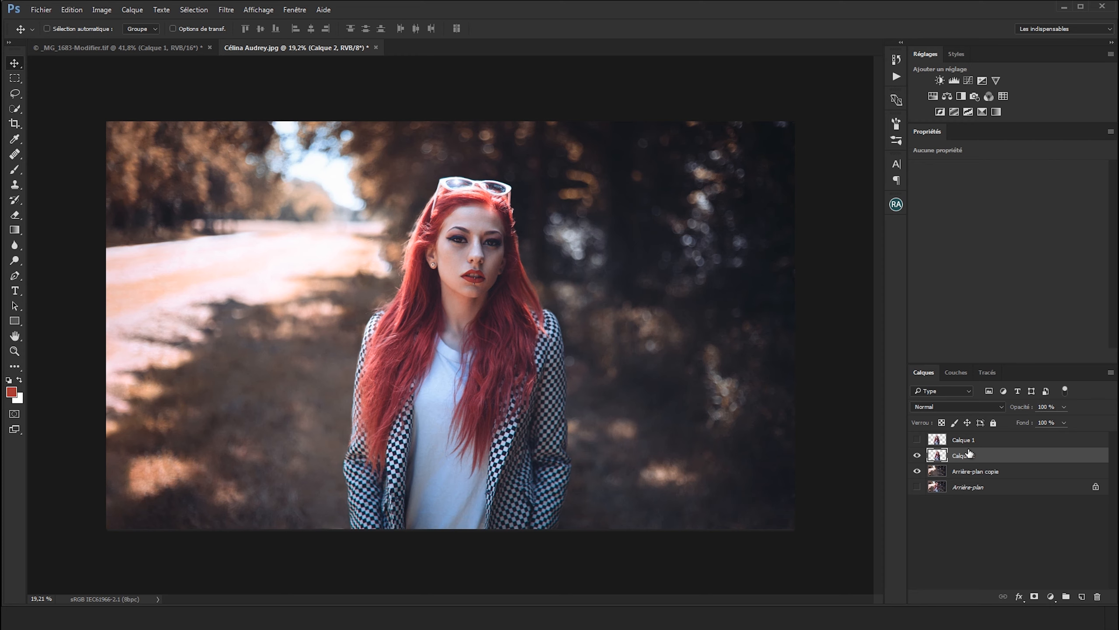
Stamp all visible layers into a new layer above Calque 2 and duplicate that merged layer three times.
{"action": "key", "text": "ctrl+shift+alt+e"}
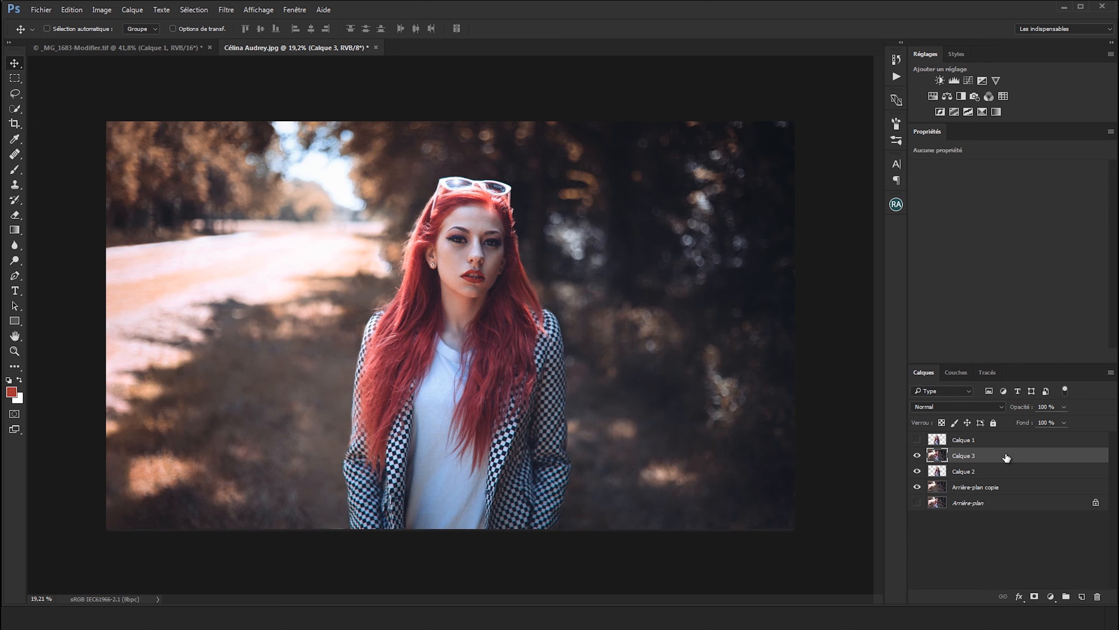
{"action": "key", "text": "ctrl+j"}
{"action": "key", "text": "ctrl+j"}
{"action": "key", "text": "ctrl+j"}
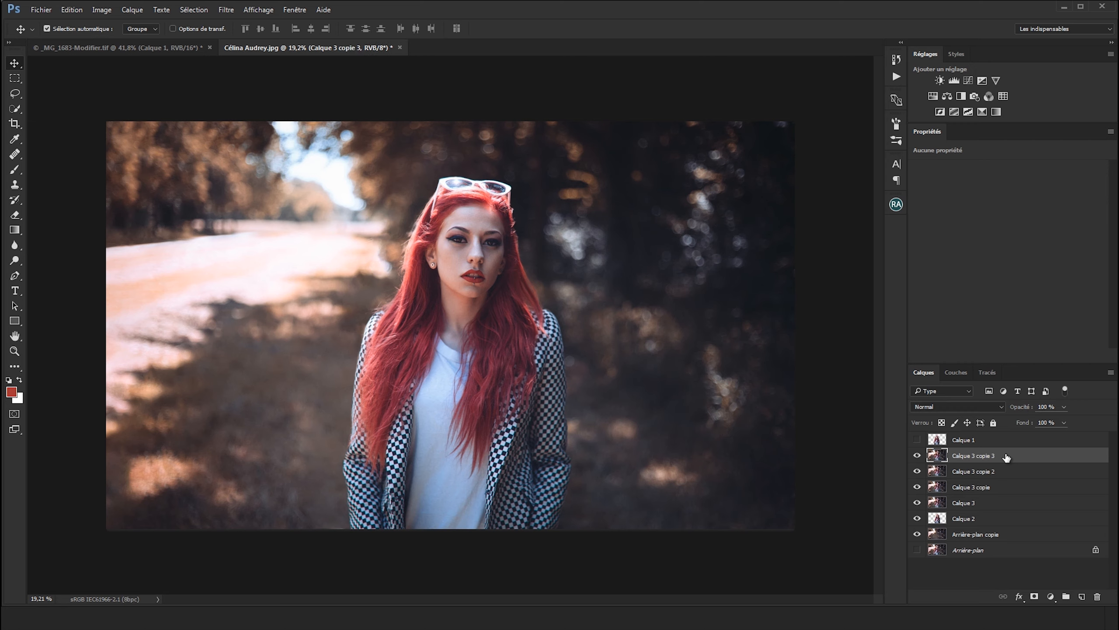
Try a slightly brightening Curves adjustment above Calque 3 copie 3, masked with the outline of Calque 2, and delete it.
{"action": "left_click", "coordinate": [942, 520]}
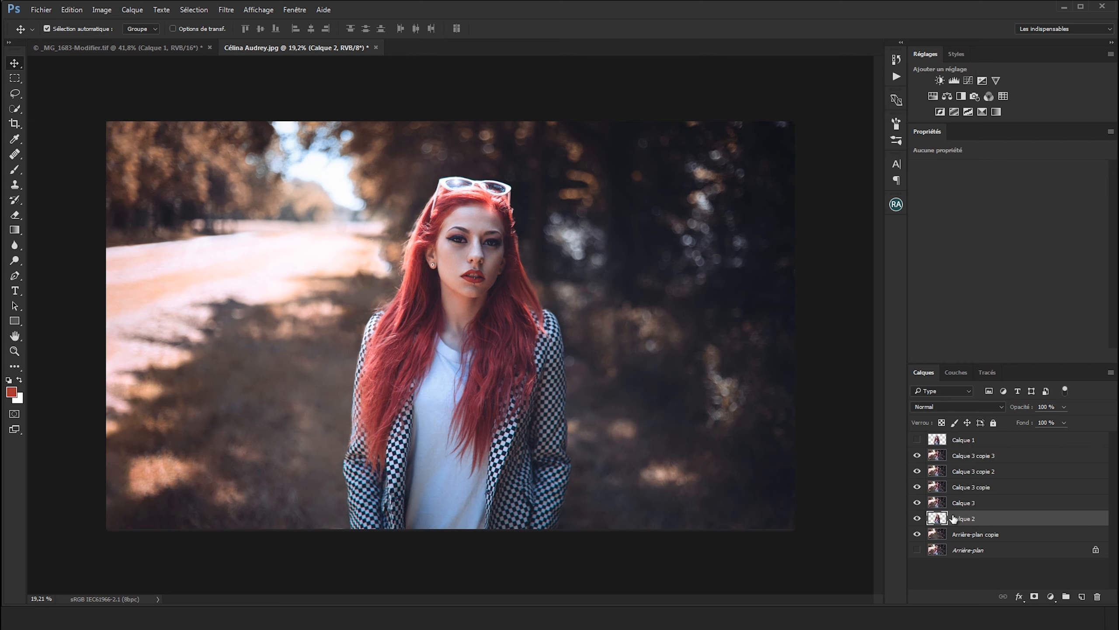
{"action": "left_click", "coordinate": [937, 518], "text": "ctrl"}
{"action": "scroll", "coordinate": [472, 275], "scroll_direction": "down", "scroll_amount": 2, "text": "alt"}
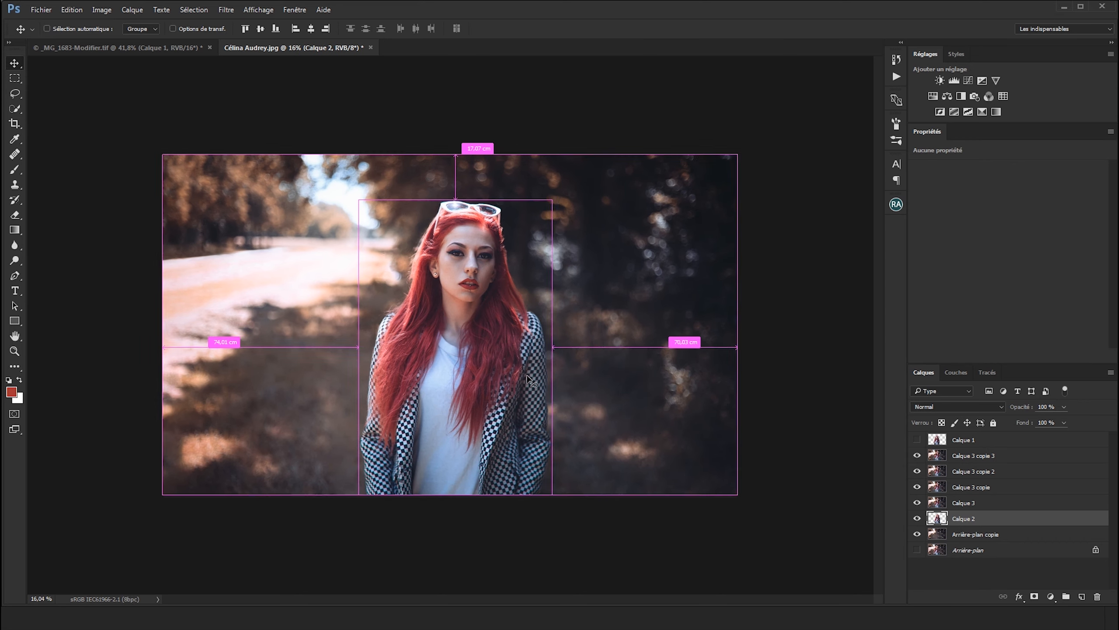
{"action": "key", "text": "ctrl+d"}
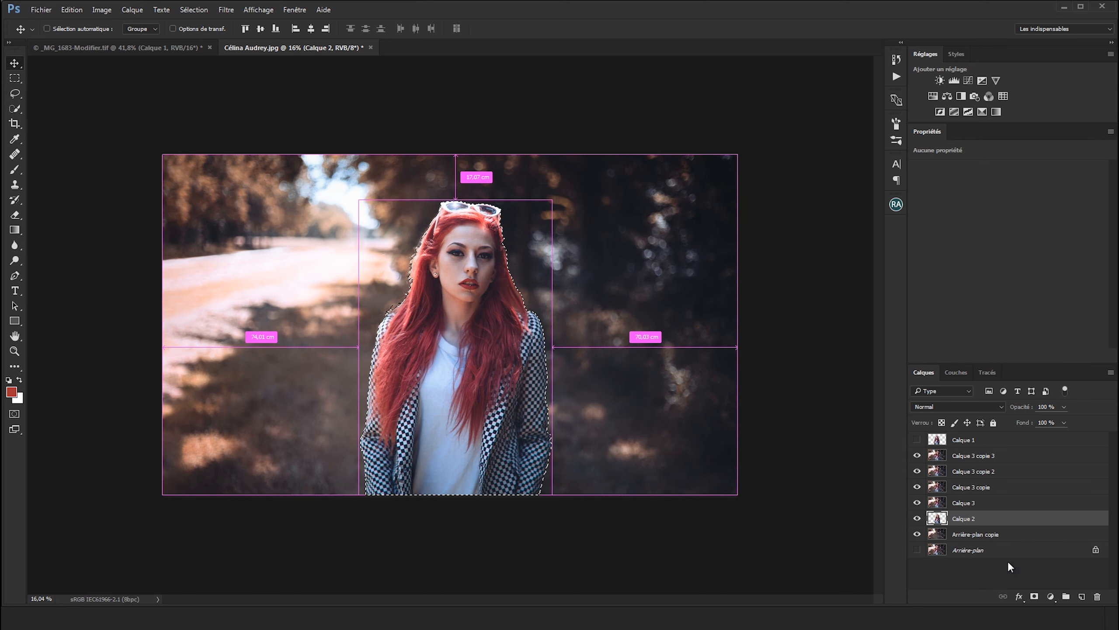
{"action": "left_click", "coordinate": [955, 459]}
{"action": "left_click", "coordinate": [937, 519], "text": "ctrl"}
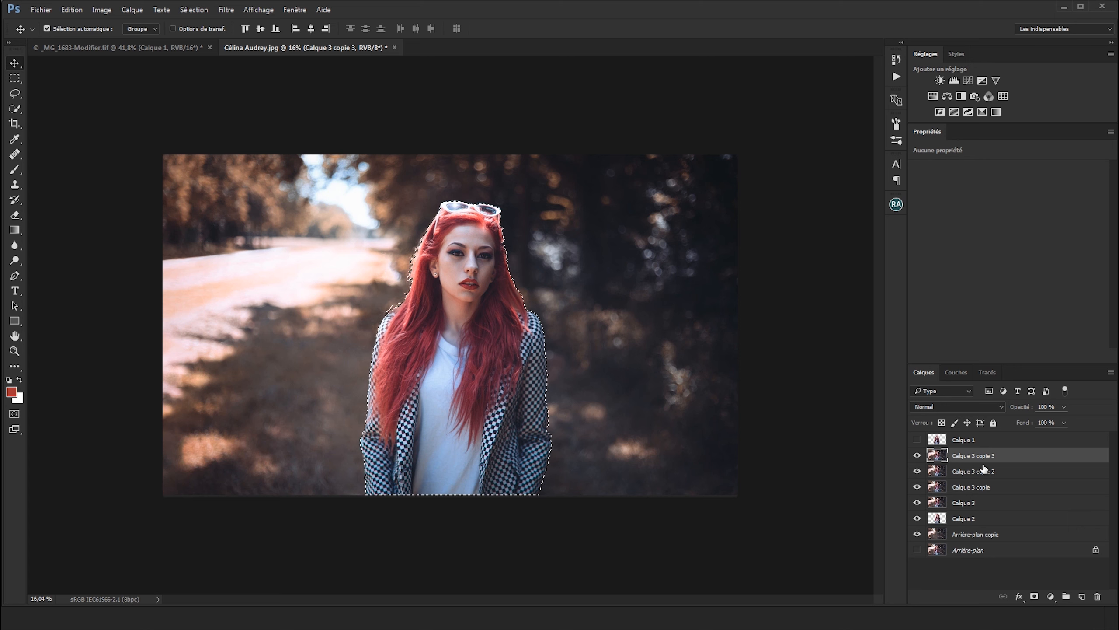
{"action": "left_click", "coordinate": [969, 80]}
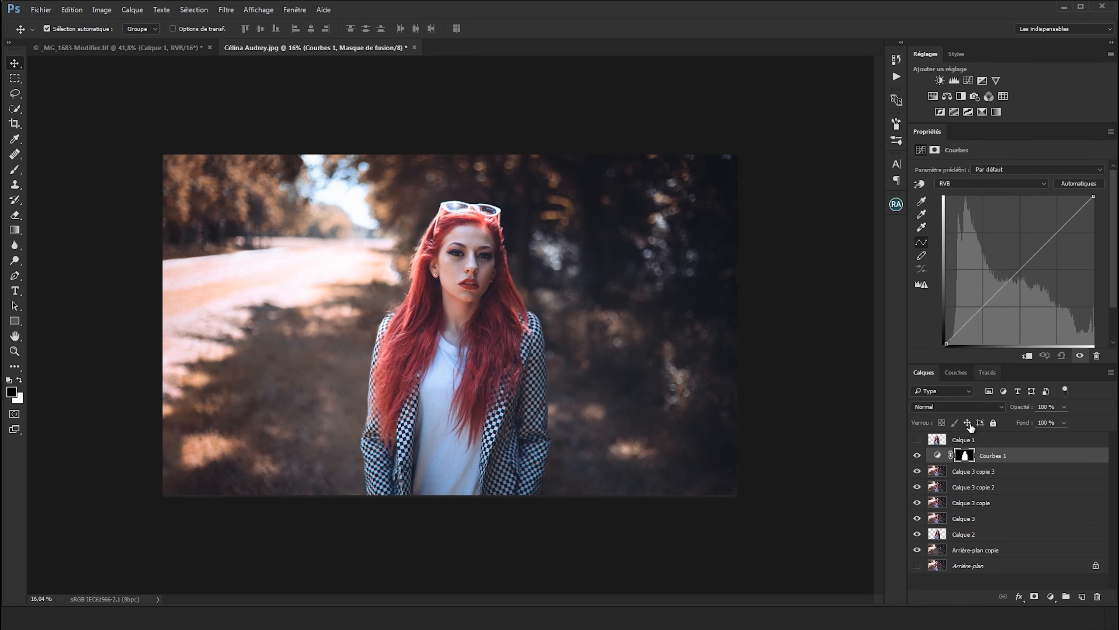
{"action": "mouse_move", "coordinate": [1009, 277]}
{"action": "left_mouse_down"}
{"action": "mouse_move", "coordinate": [1005, 262]}
{"action": "mouse_move", "coordinate": [1007, 273]}
{"action": "left_mouse_up"}
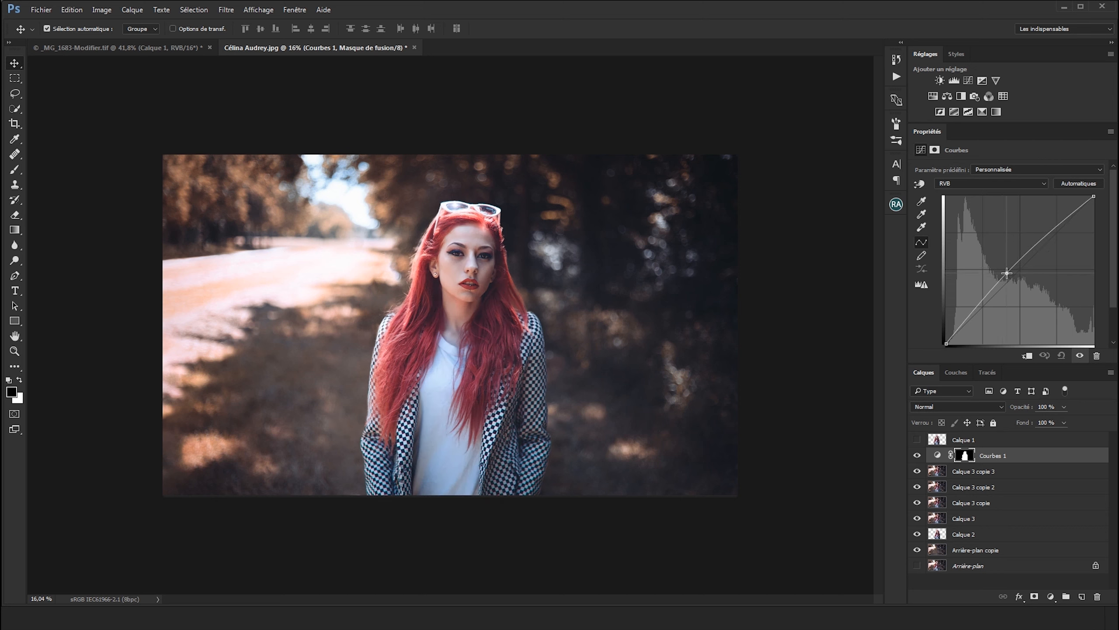
{"action": "left_click", "coordinate": [998, 456]}
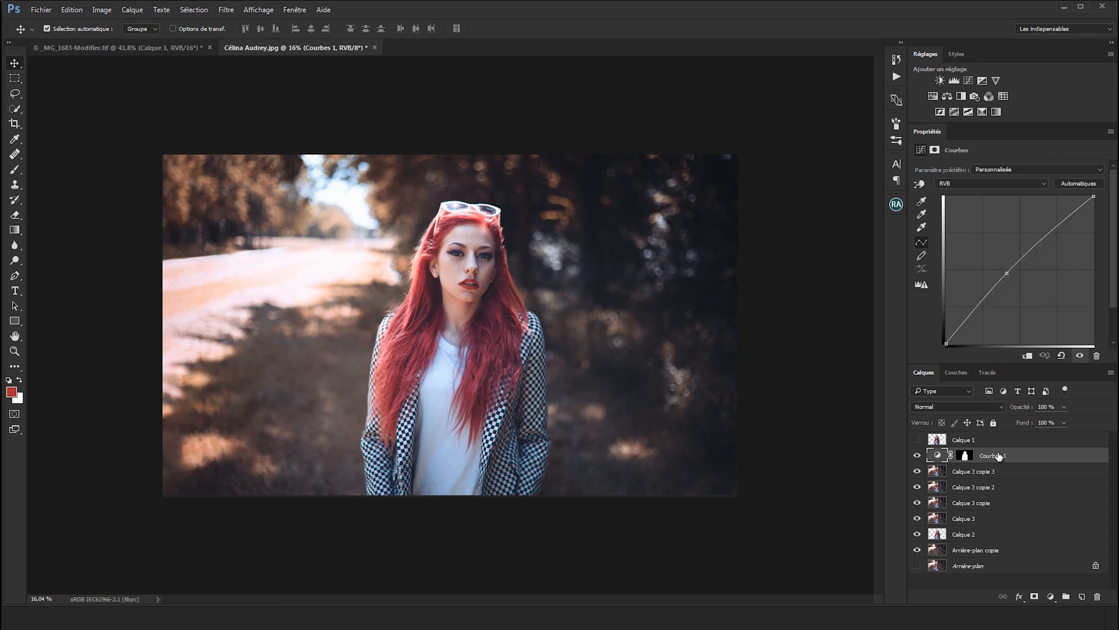
{"action": "key", "text": "Delete"}
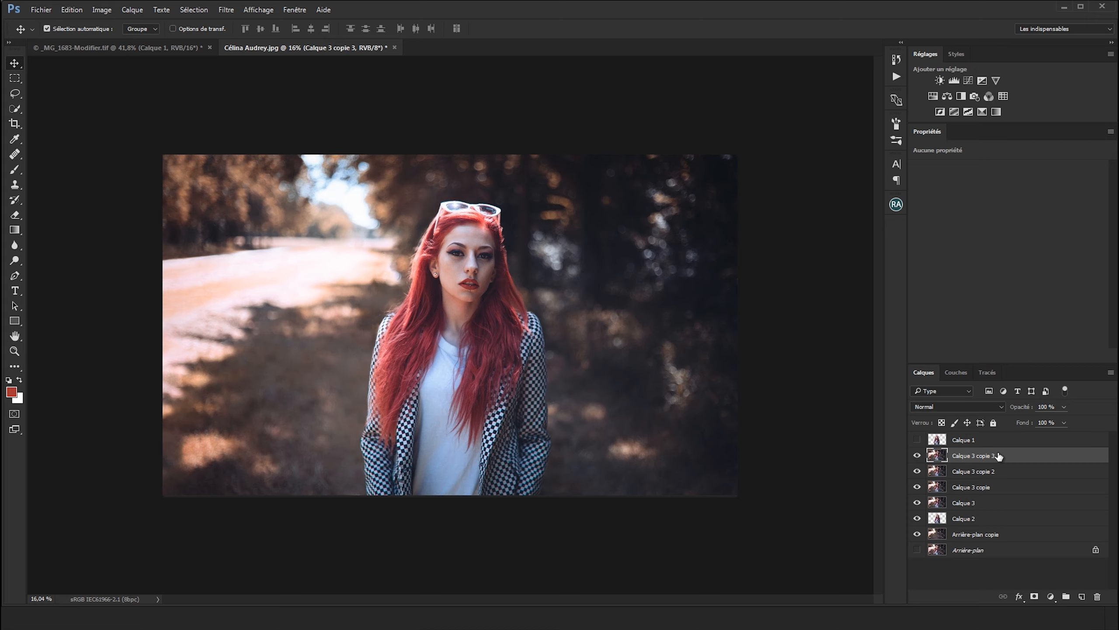